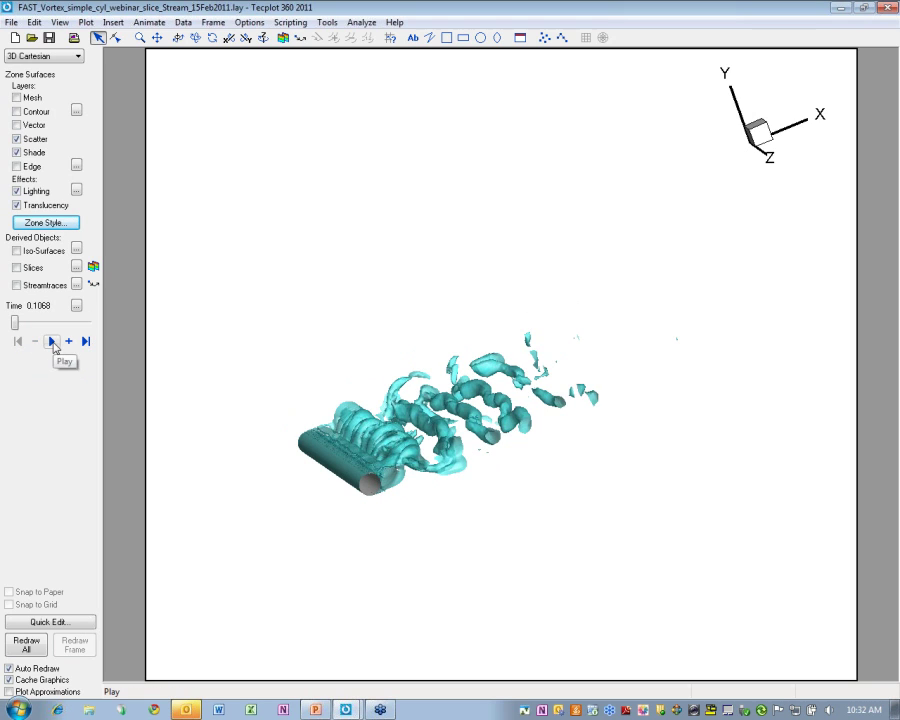
# Play the time animation of the vortex iso-surfaces behind the cylinder, running it twice.
pyautogui.click(53, 341)
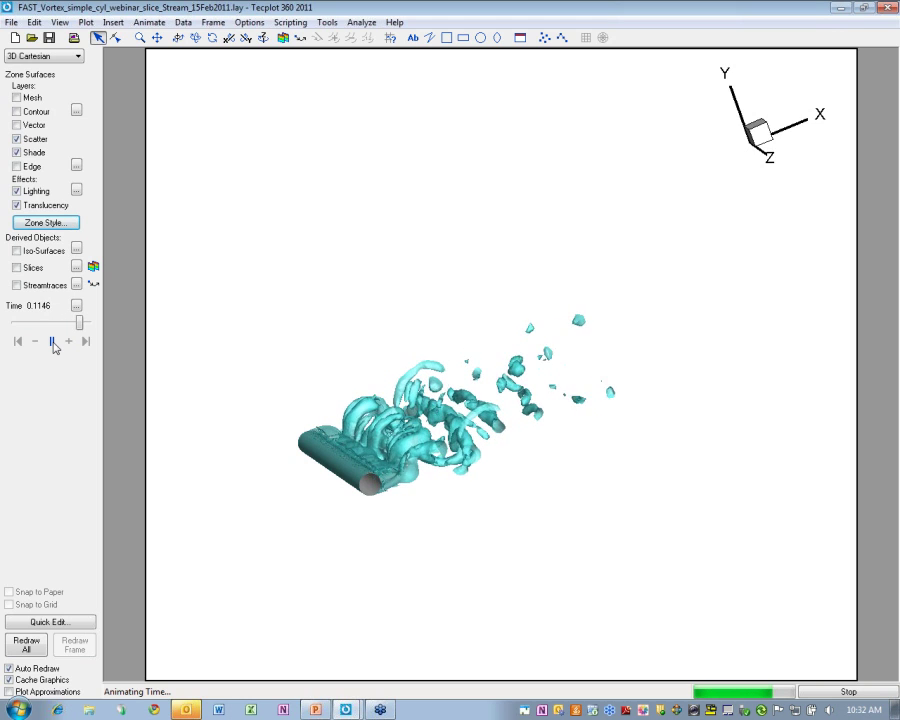
pyautogui.click(53, 343)
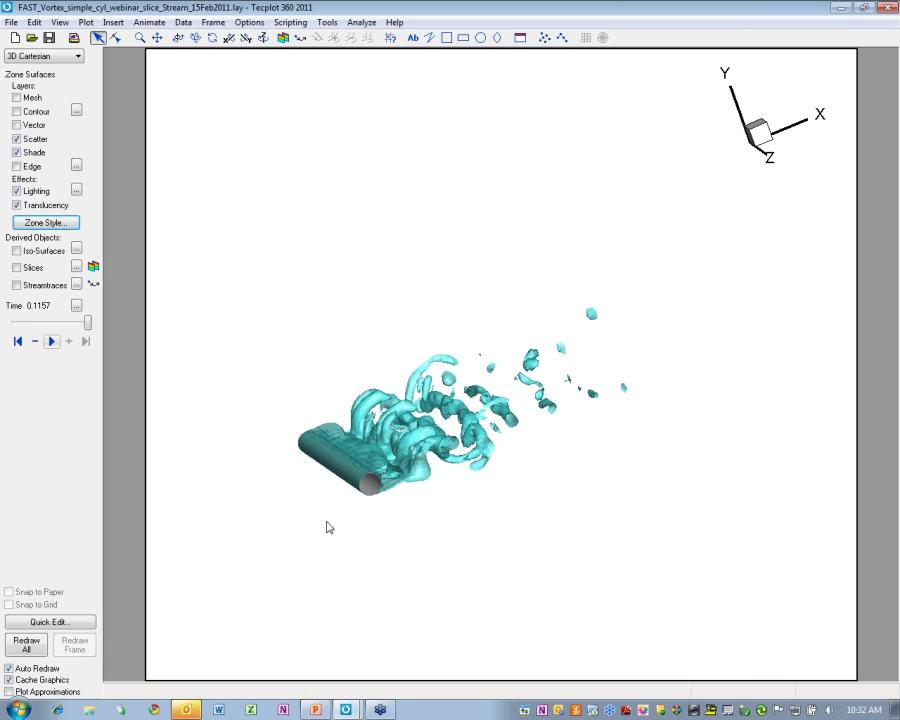
# Turn on Slices to show the coloured slice plane through the cylinder wake together with the vortex iso-surfaces.
pyautogui.moveTo(372, 483); pyautogui.dragTo(438, 604, button='middle')
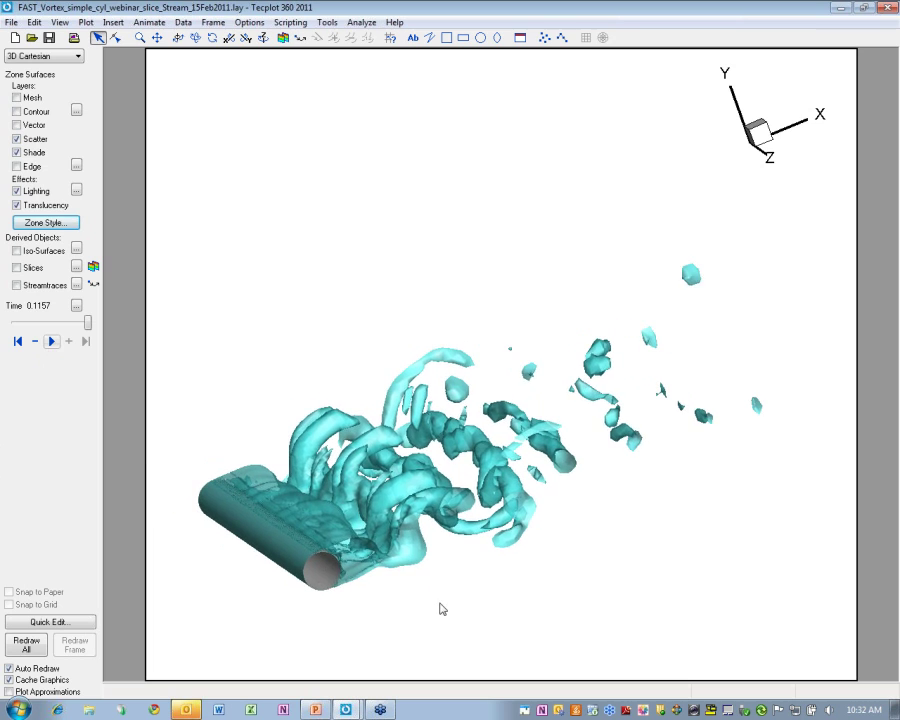
pyautogui.click(16, 267)
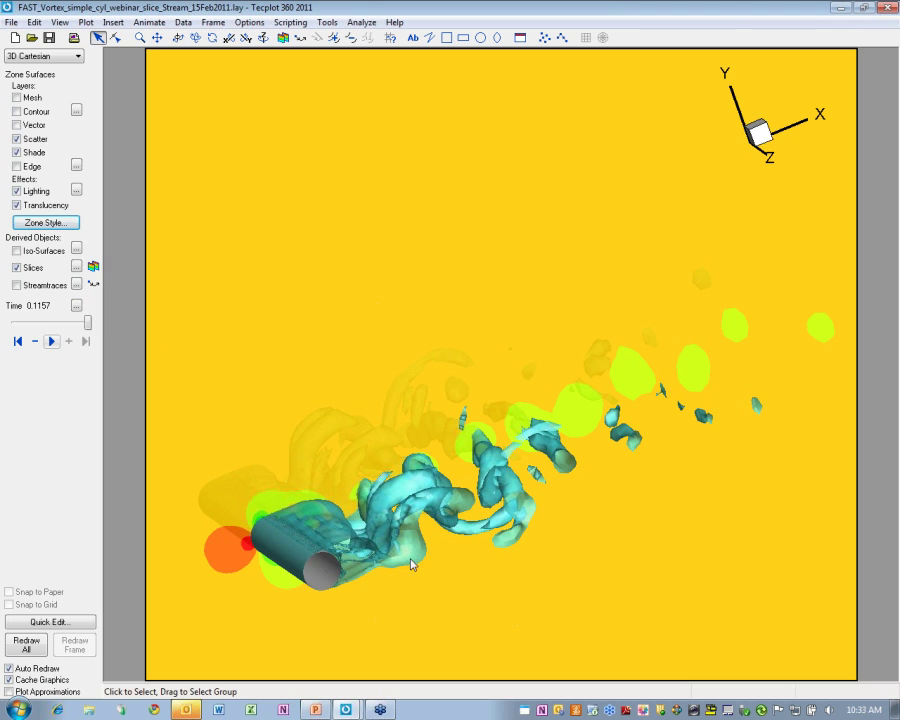
pyautogui.moveTo(436, 565); pyautogui.dragTo(300, 590, button='middle')
pyautogui.scroll(3, 355, 537)
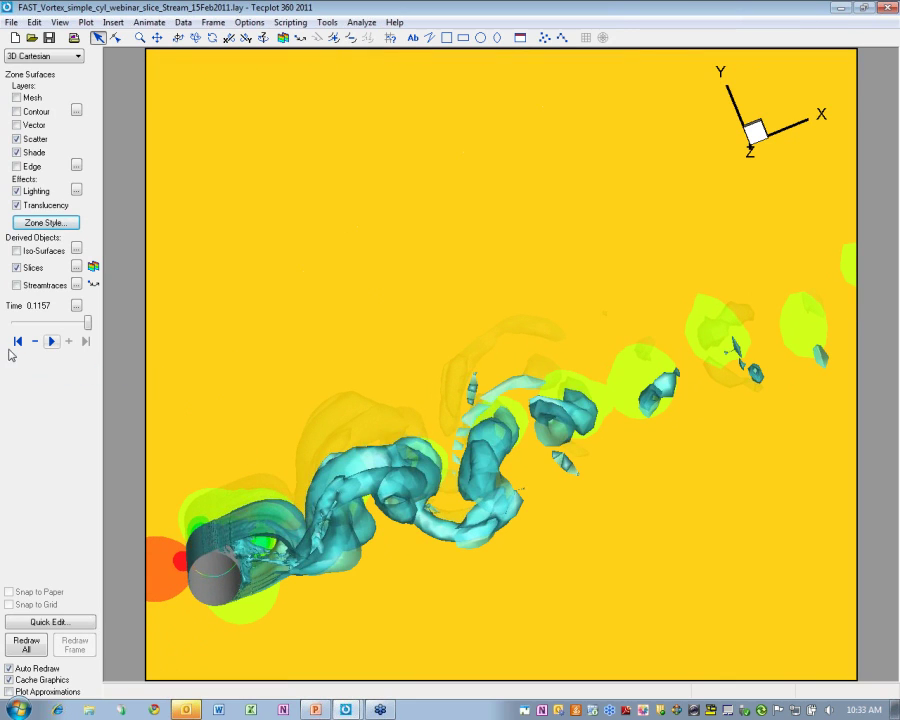
# Replay the animation from the first time step to compare the slice contours with the vortex shedding.
pyautogui.click(17, 341)
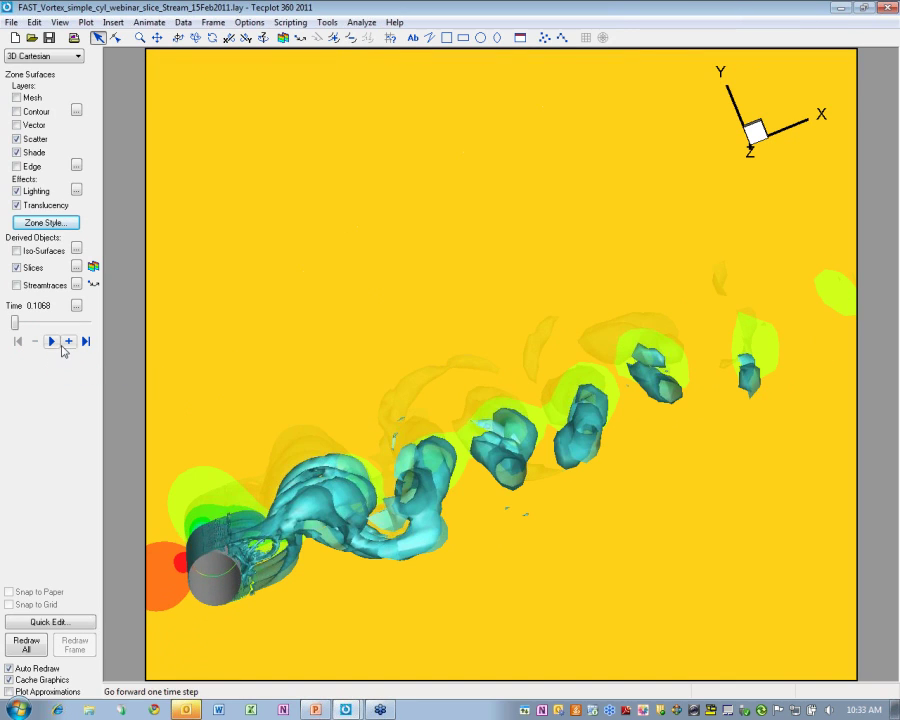
pyautogui.click(66, 343)
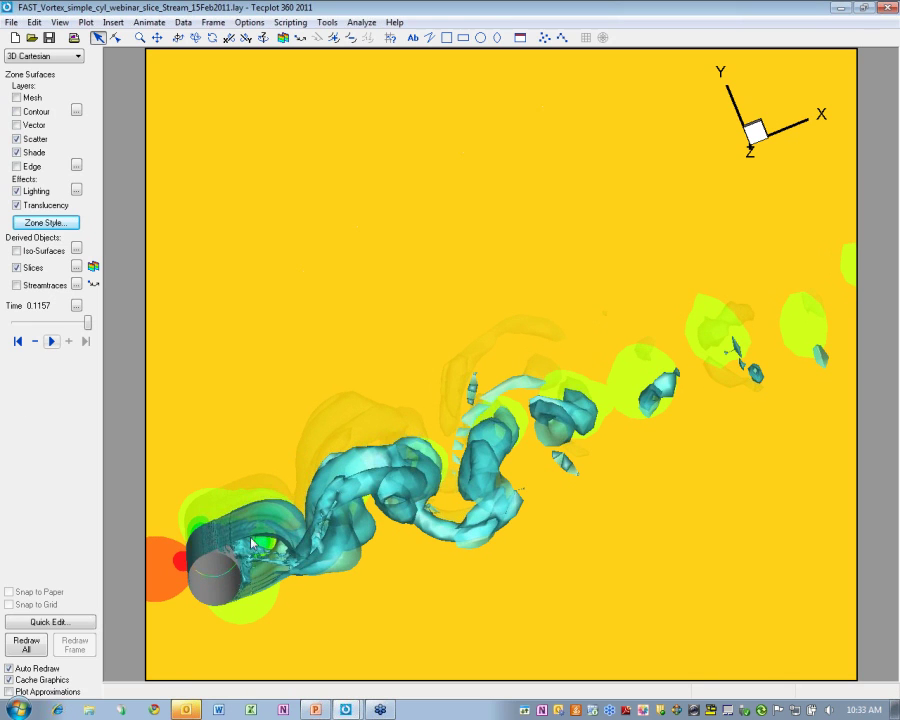
pyautogui.moveTo(165, 387); pyautogui.dragTo(322, 507, button='right')
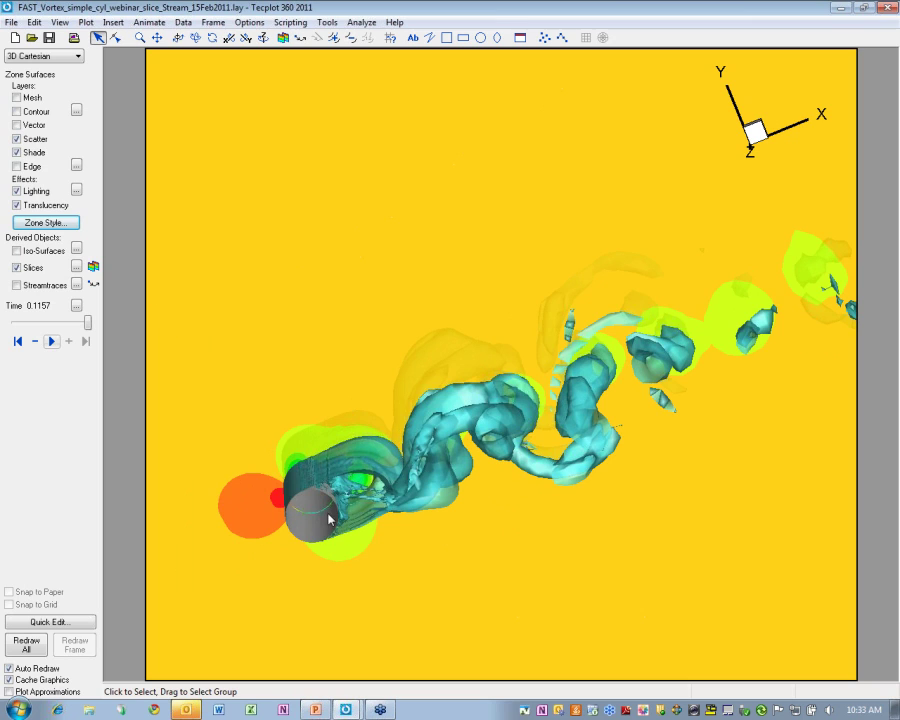
# Deactivate the Iso: C=1000 zone in the zone style settings so only the cylinder and slice are plotted.
pyautogui.click(70, 224)
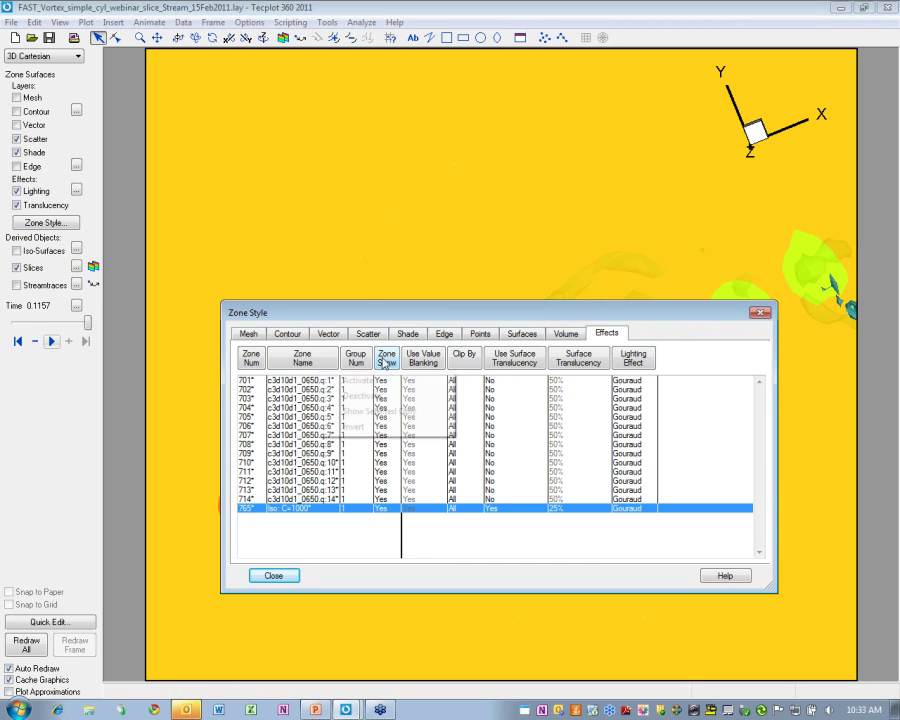
pyautogui.click(387, 358)
pyautogui.click(376, 394)
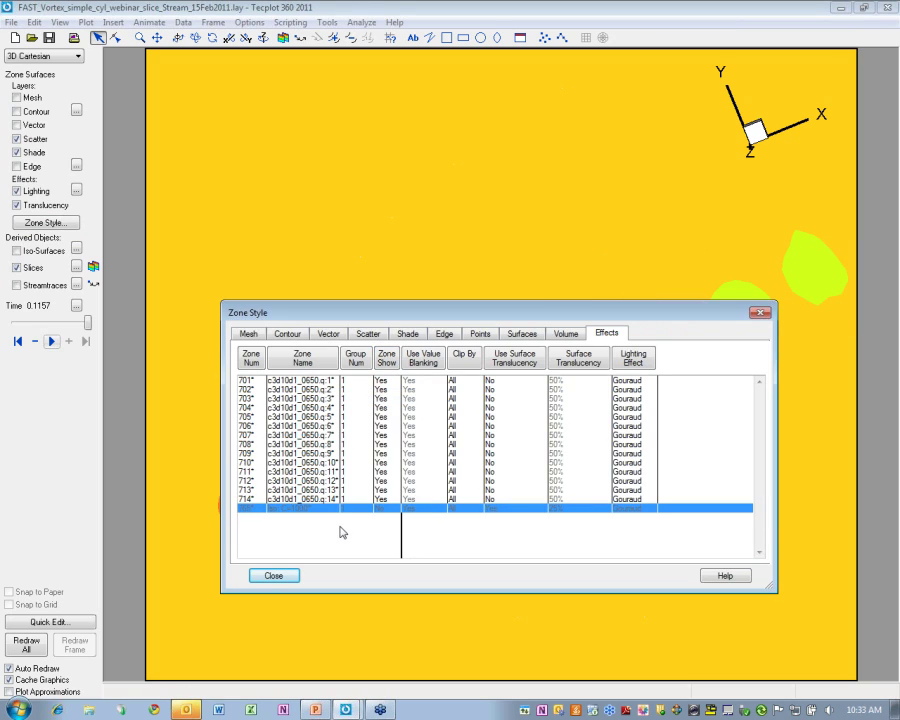
pyautogui.click(287, 576)
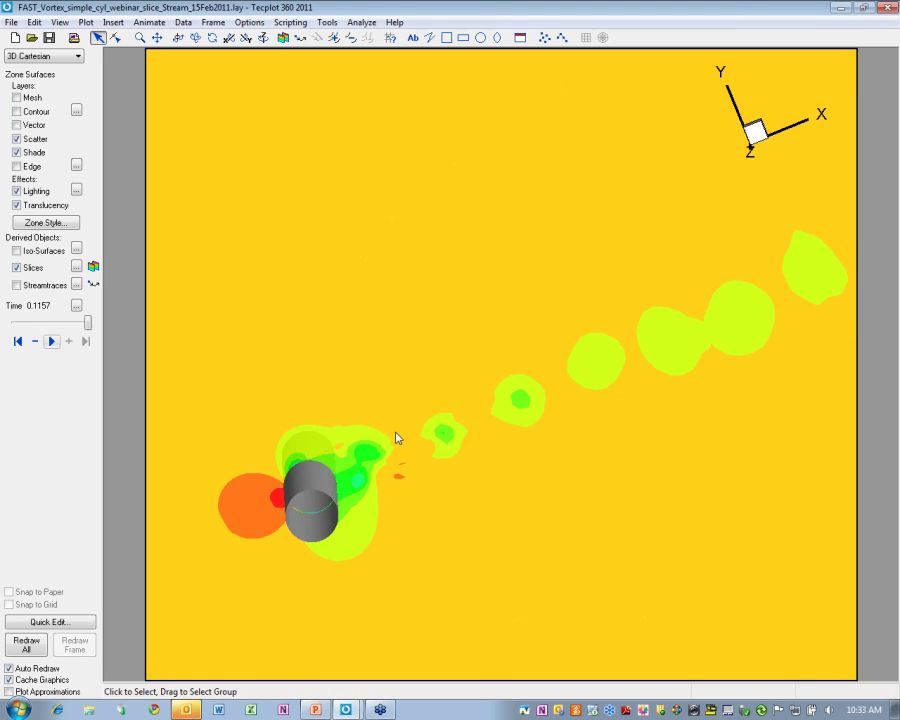
# Return to the first time step and place a rake of streamtraces on the slice just upstream of the cylinder.
pyautogui.moveTo(396, 437); pyautogui.dragTo(384, 528, button='middle')
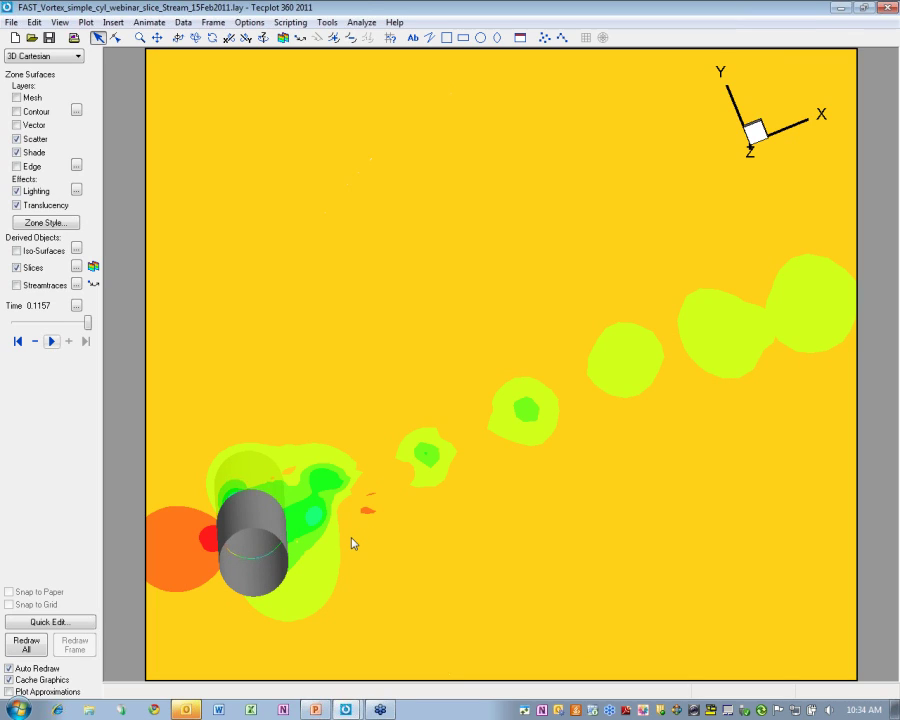
pyautogui.moveTo(315, 565); pyautogui.dragTo(339, 592, button='right')
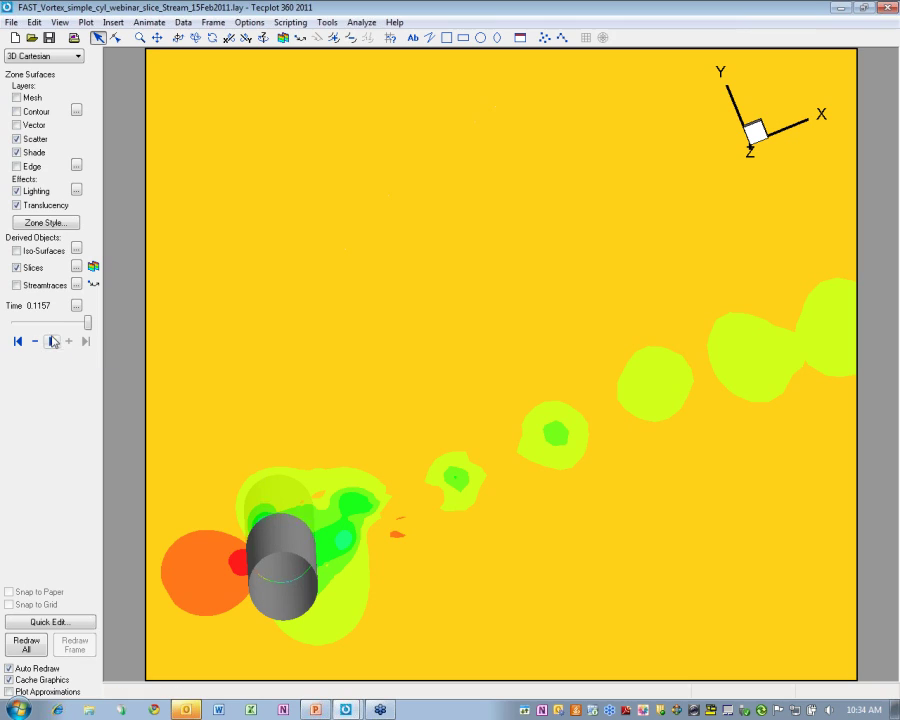
pyautogui.click(18, 342)
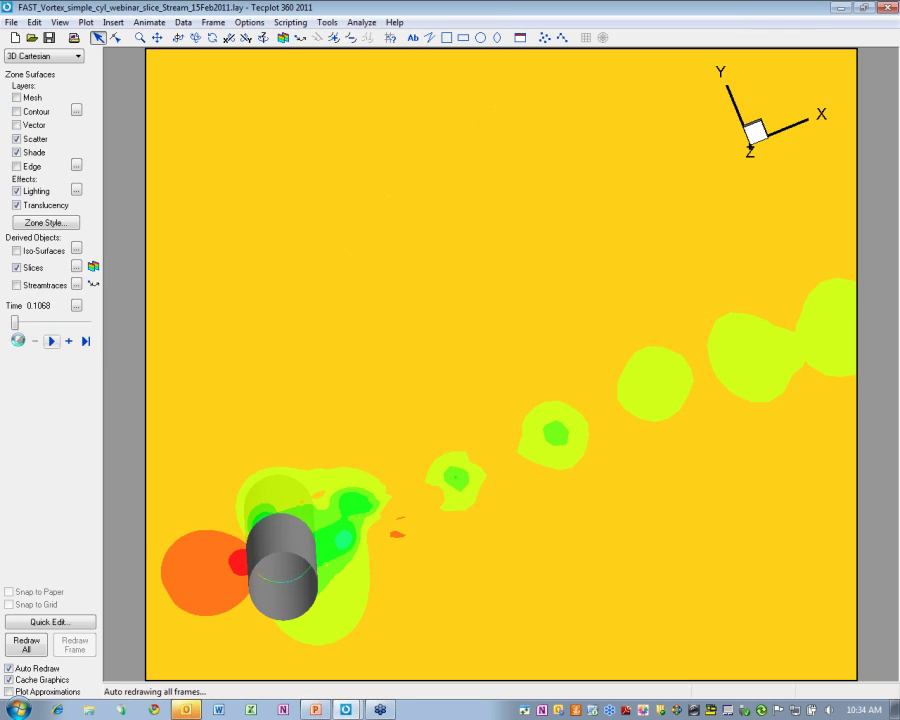
pyautogui.click(93, 284)
pyautogui.keyDown('shift'); pyautogui.moveTo(197, 578); pyautogui.dragTo(241, 646); pyautogui.keyUp('shift')
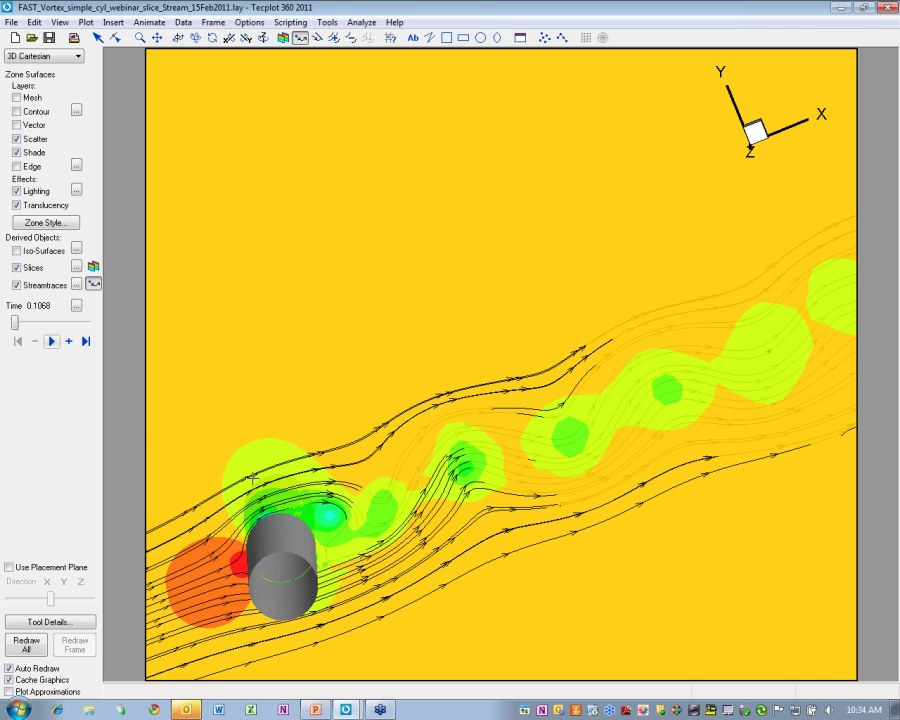
# Animate the streamtraces and slice over time, viewing the wake from an oblique angle along the cylinder.
pyautogui.moveTo(225, 480); pyautogui.dragTo(253, 412, button='right')
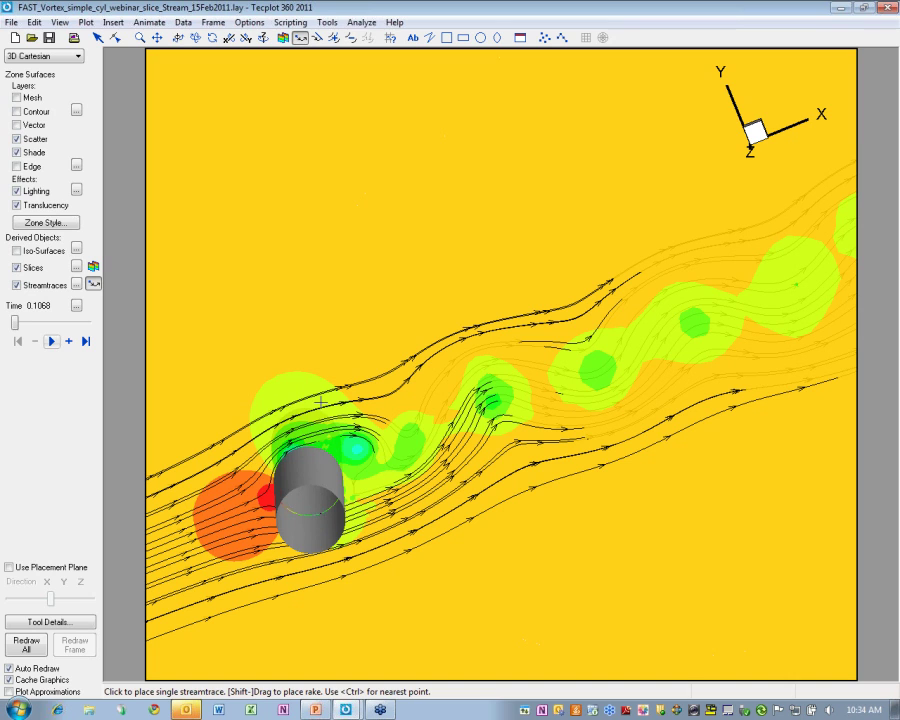
pyautogui.moveTo(445, 430); pyautogui.dragTo(434, 479, button='middle')
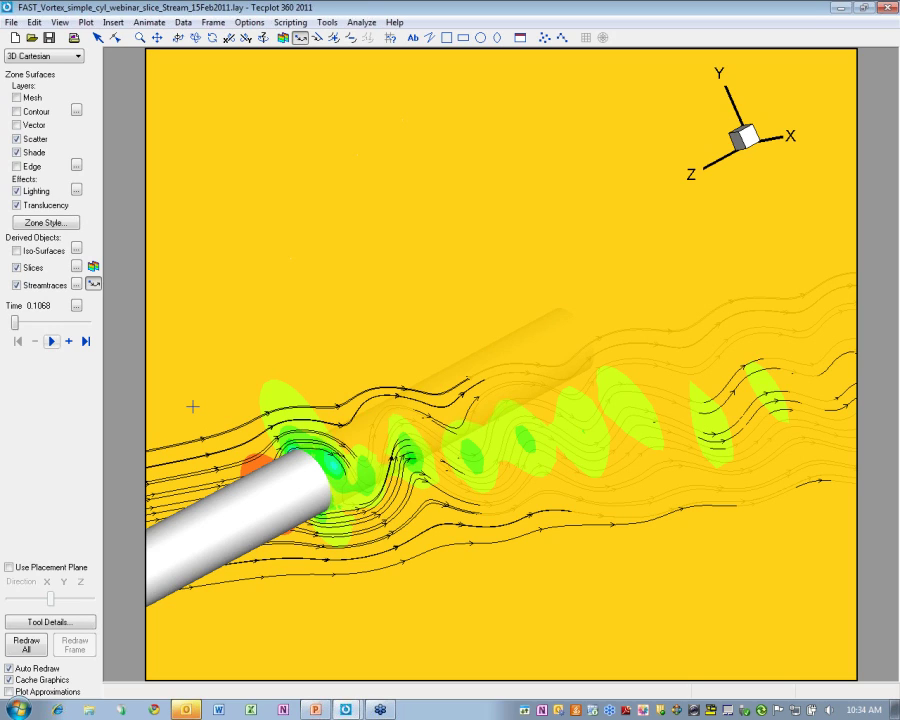
pyautogui.click(52, 342)
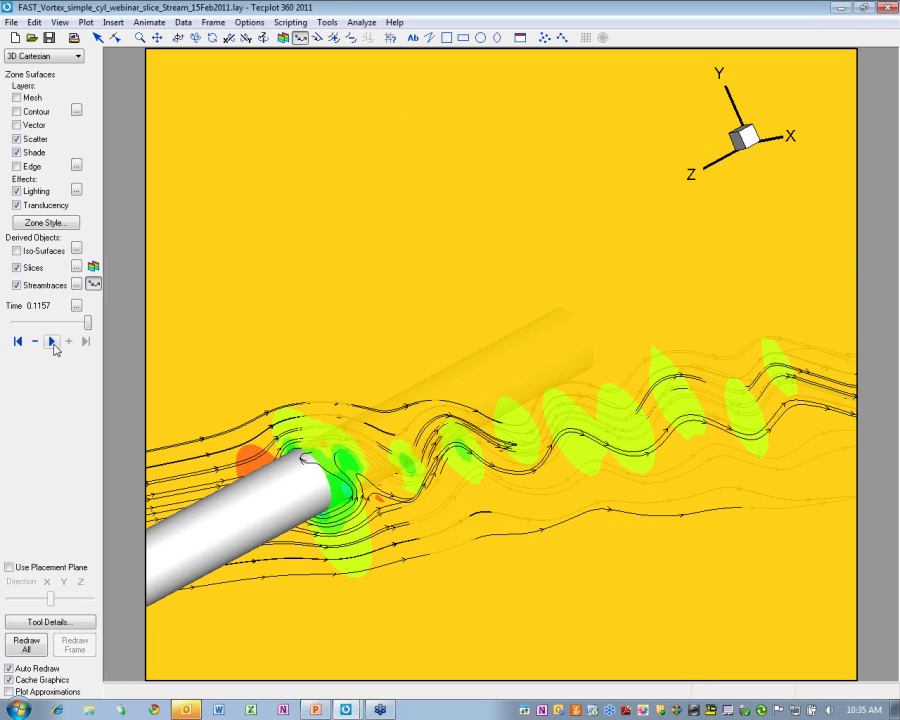
pyautogui.click(54, 343)
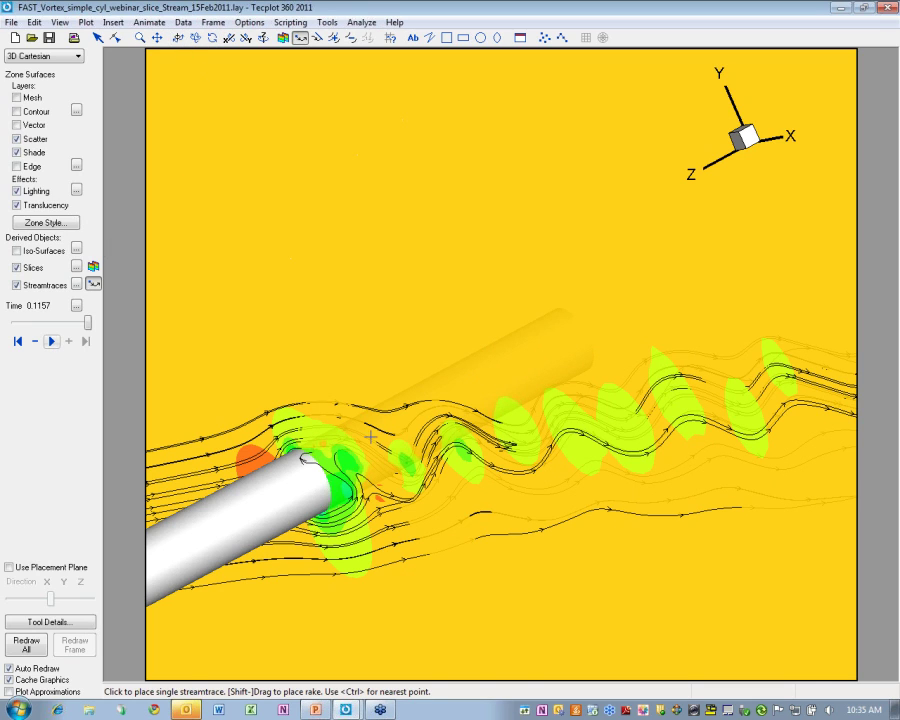
# Arrange the plot in a 3D Multi-Frames layout with one large 3D frame and three orthogonal frames showing the cylinder close up.
pyautogui.click(213, 22)
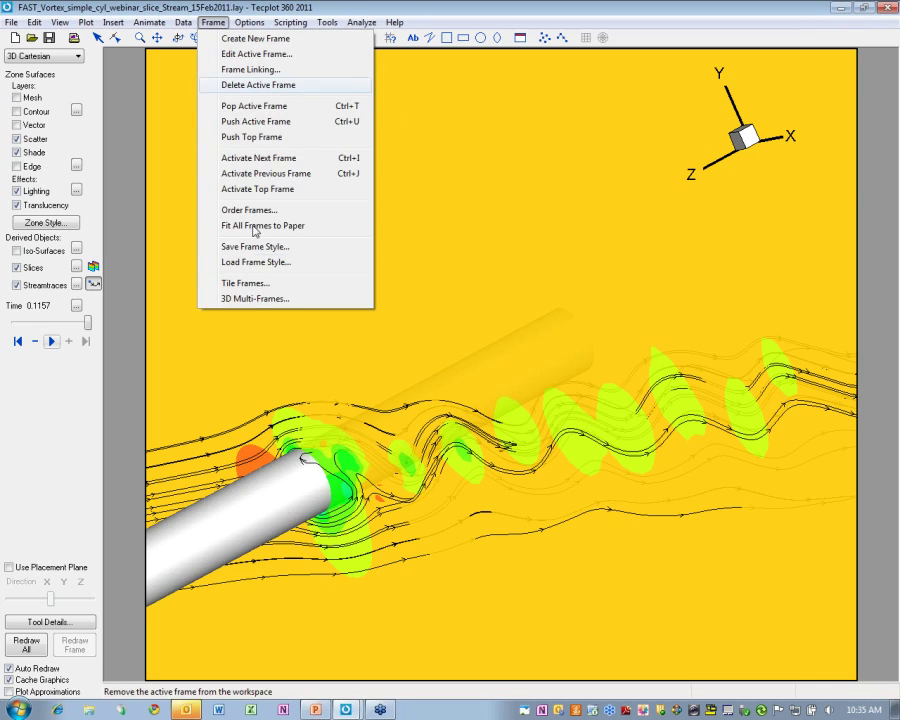
pyautogui.click(253, 299)
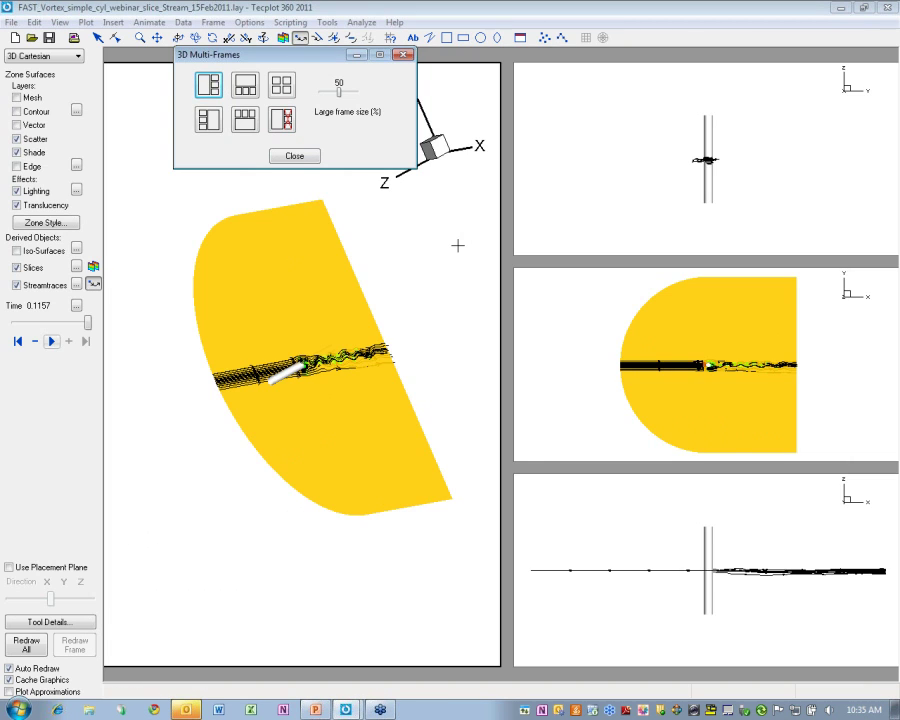
pyautogui.click(732, 379)
pyautogui.scroll(3, 727, 392)
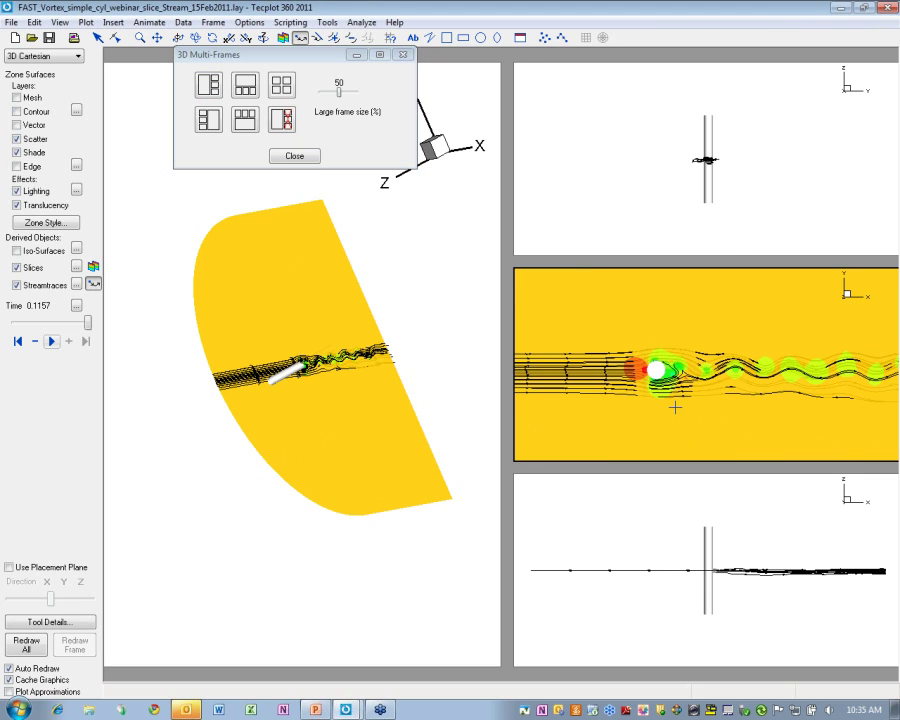
pyautogui.scroll(2, 675, 407)
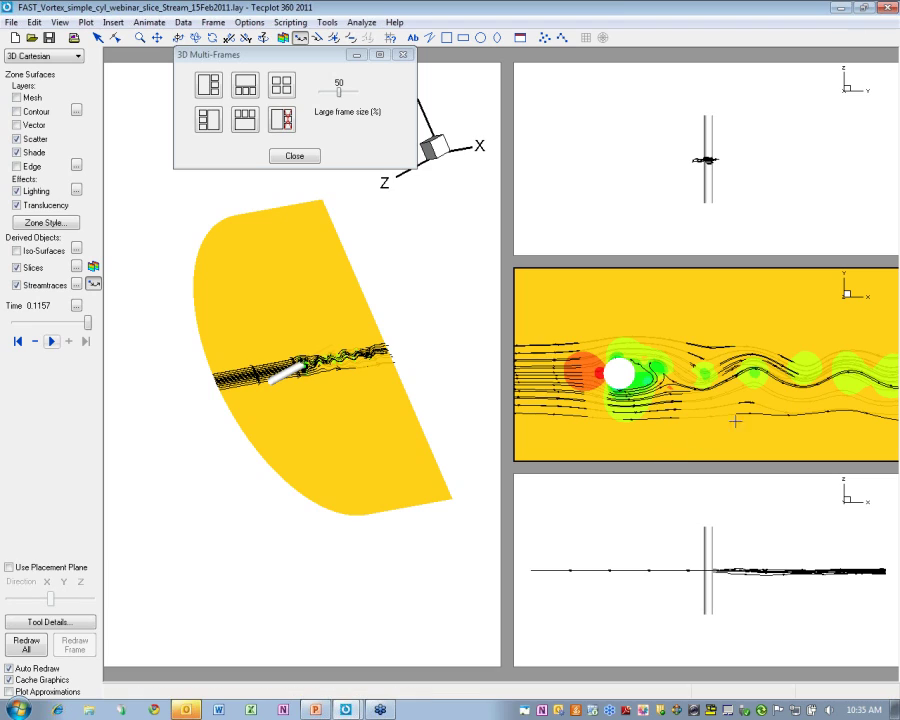
pyautogui.scroll(2, 699, 150)
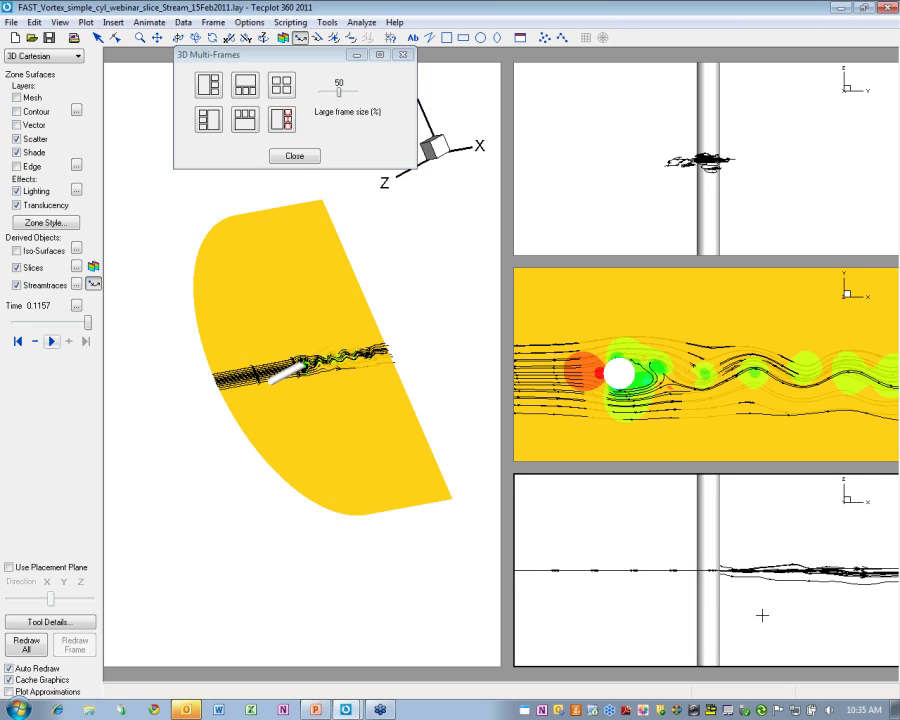
pyautogui.scroll(2, 671, 610)
pyautogui.moveTo(671, 610); pyautogui.dragTo(624, 607, button='middle')
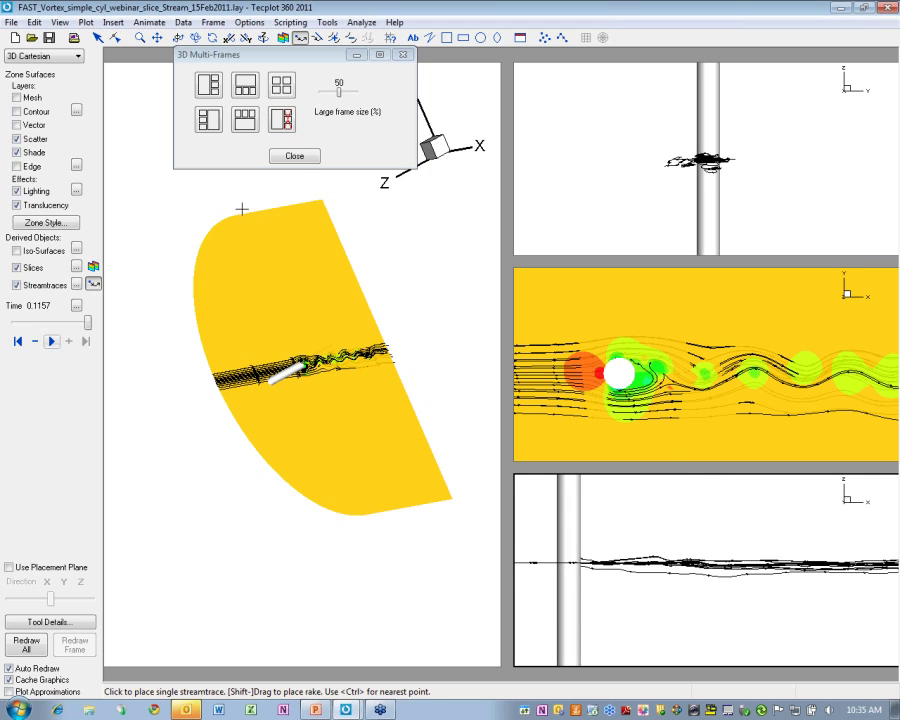
# Play the time animation from the first time step in all four frames, stopping it partway through.
pyautogui.click(35, 341)
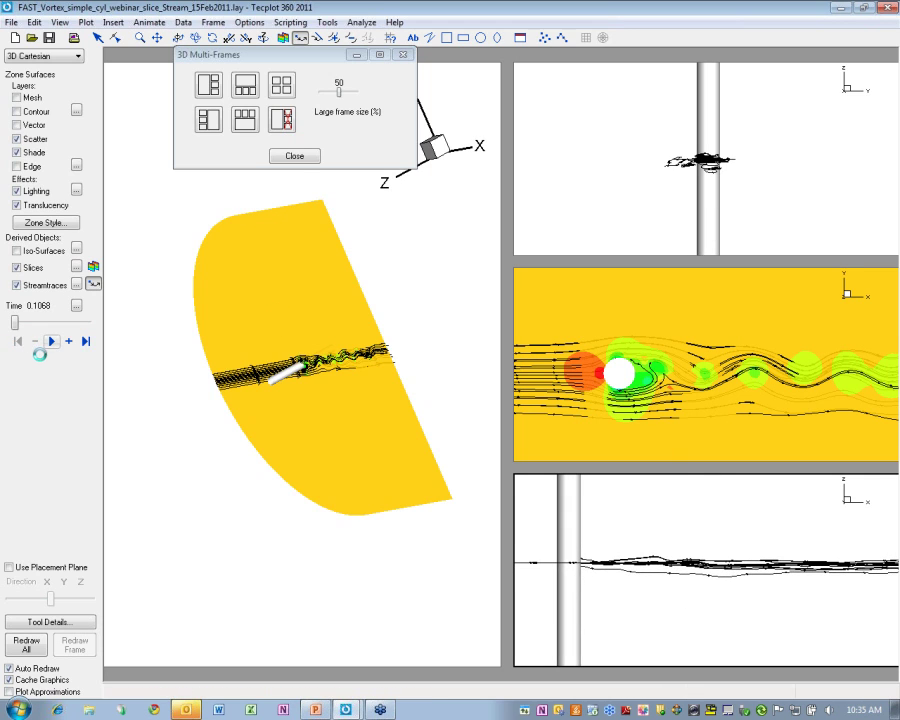
pyautogui.click(52, 341)
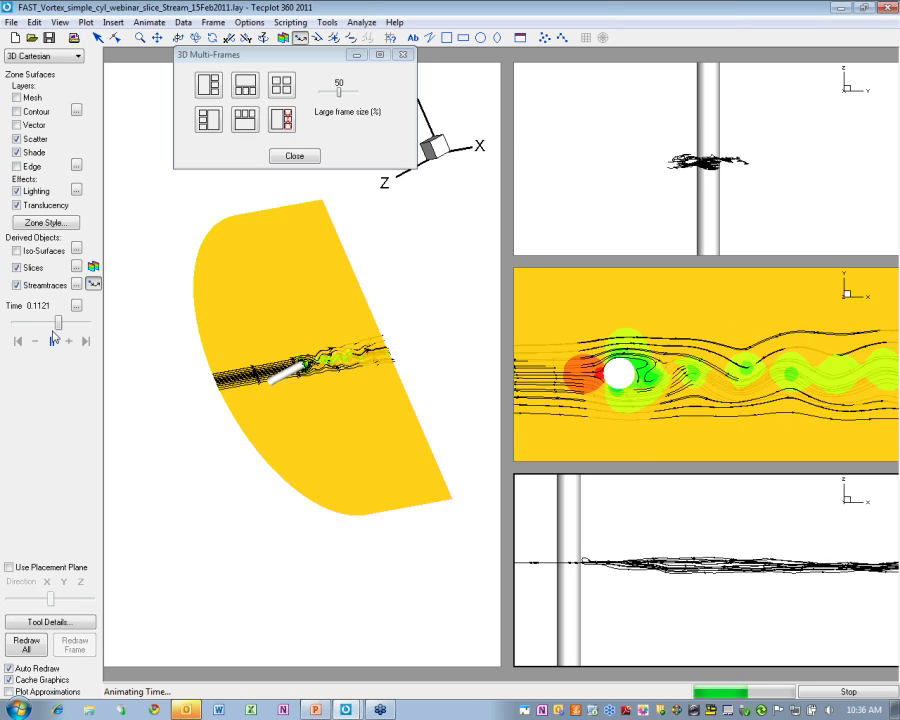
pyautogui.click(52, 341)
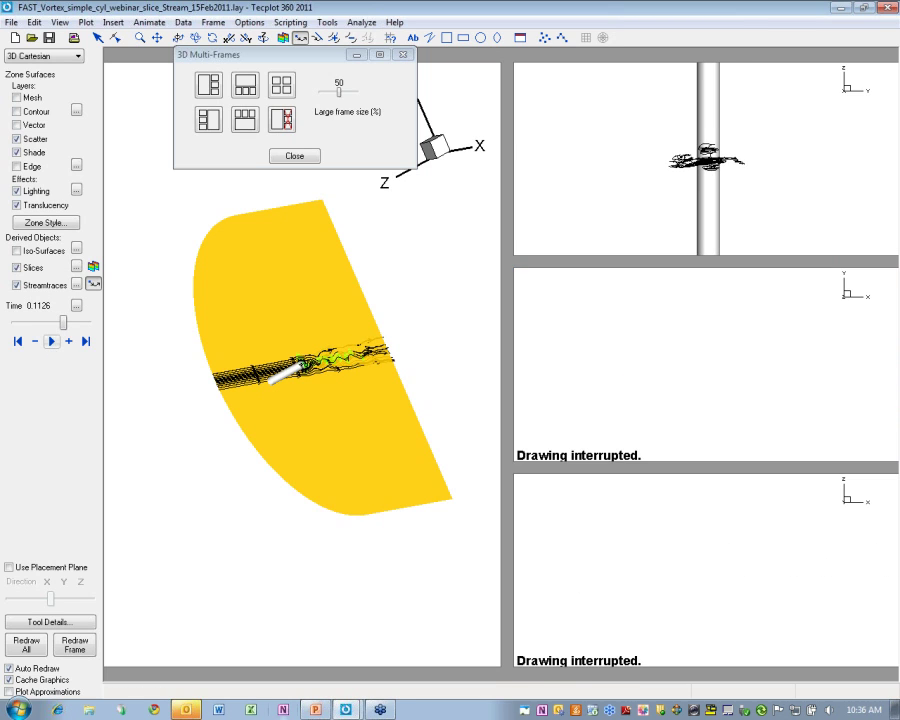
# Switch to the Start_Point_Final_low_crash_hoping_4.lay window and move the Particle Paths and Streaklines dialog clear of the streaklines.
pyautogui.click(345, 709)
pyautogui.click(250, 651)
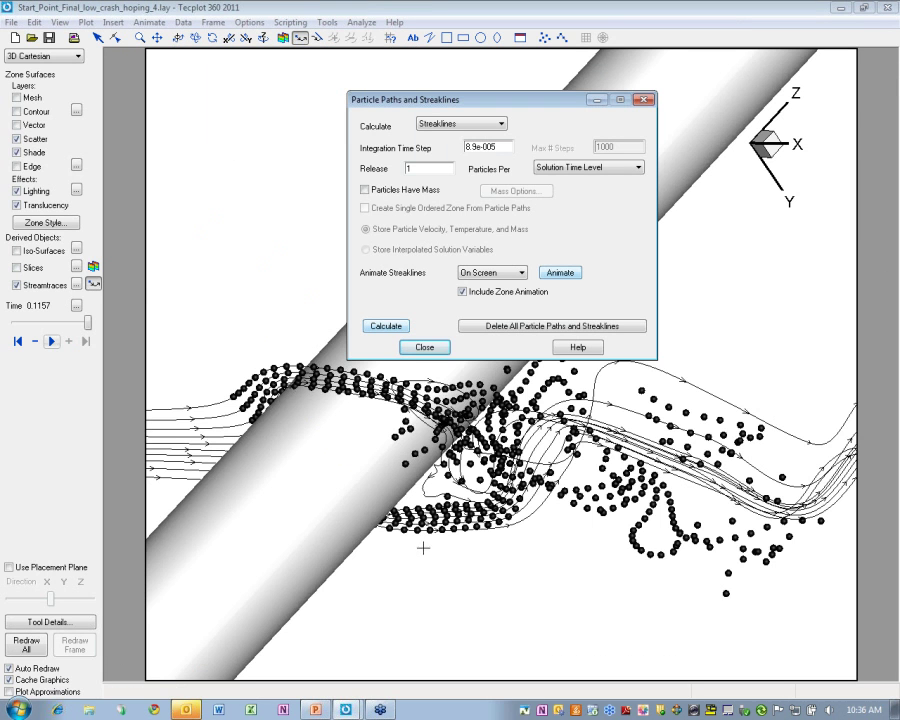
pyautogui.moveTo(494, 100)
pyautogui.mouseDown()
pyautogui.moveTo(368, 83)
pyautogui.moveTo(368, 75)
pyautogui.mouseUp()
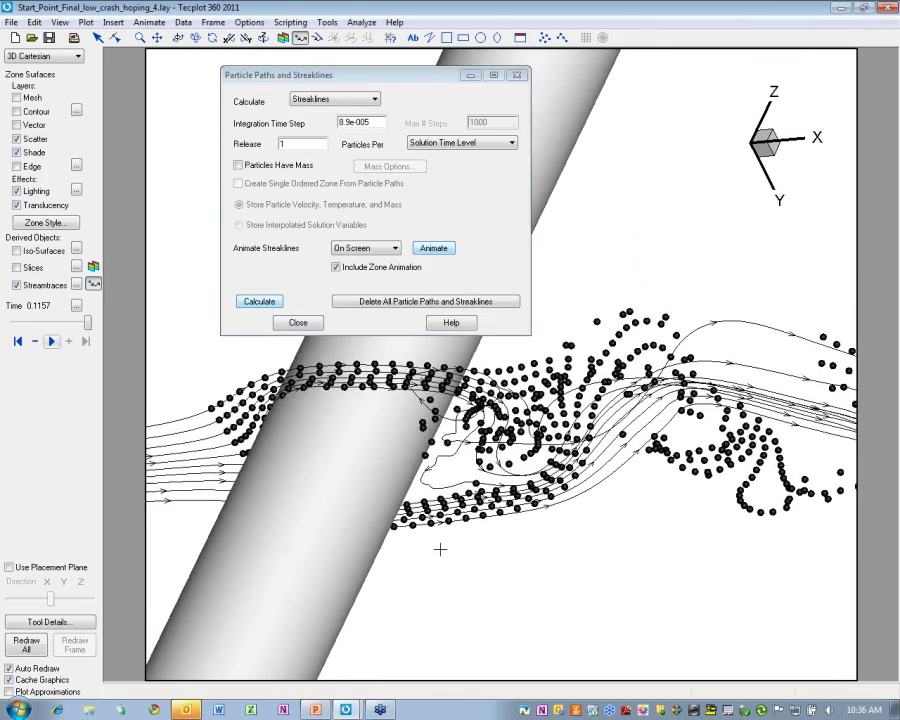
# Animate the streaklines on screen with zone animation included, repeating the playback to study the particle motion around the cylinder.
pyautogui.click(433, 248)
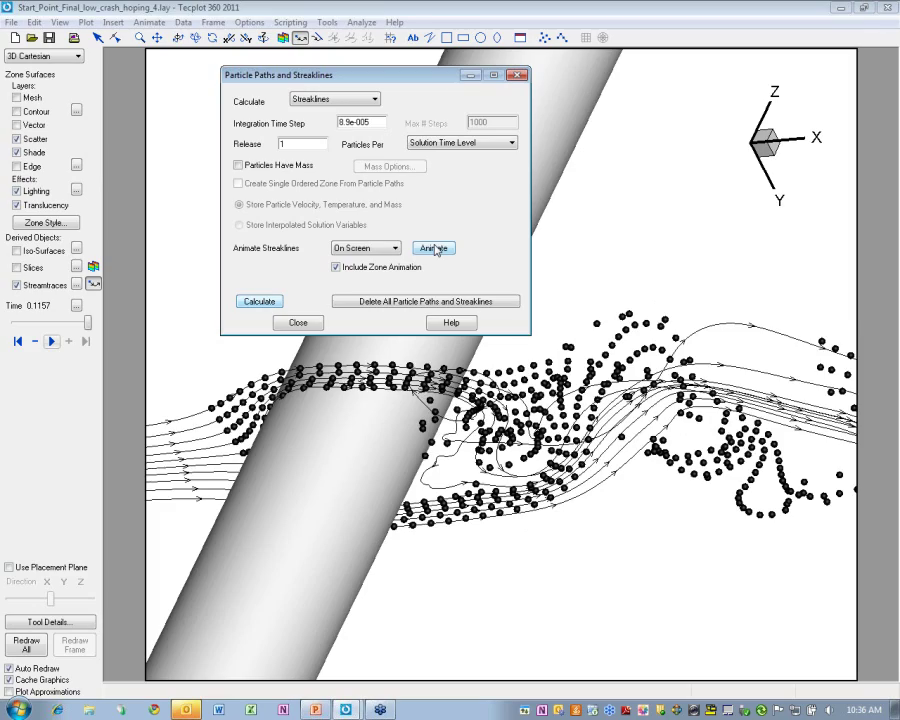
pyautogui.click(433, 248)
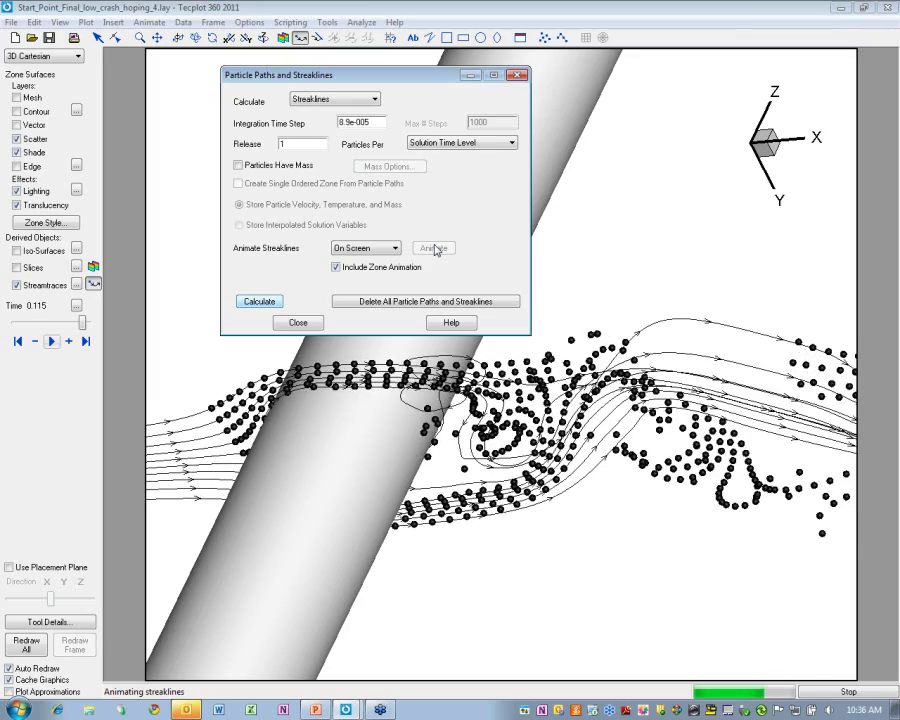
pyautogui.click(433, 248)
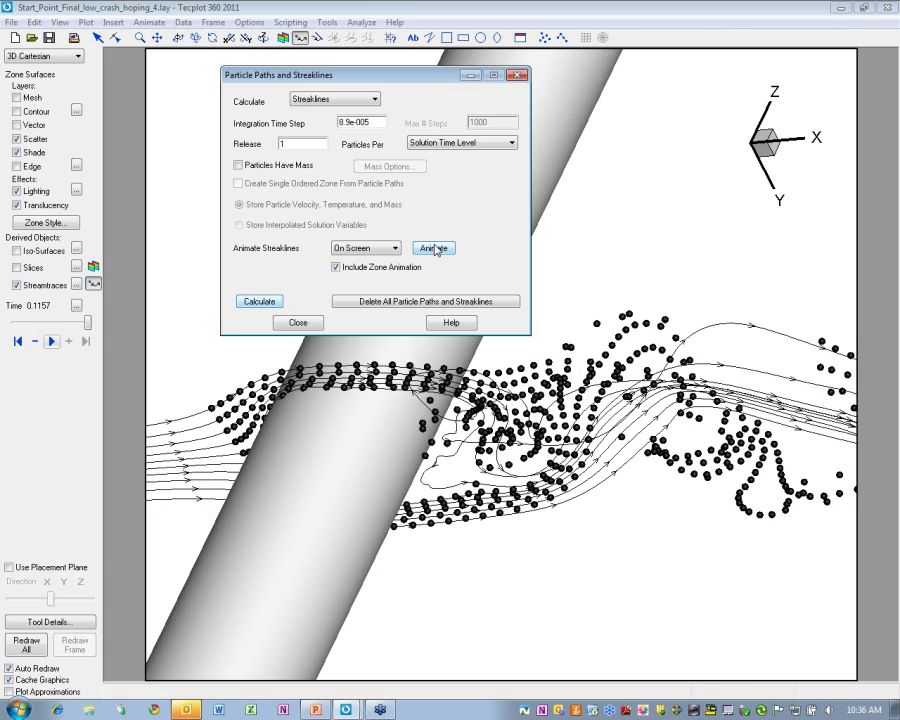
# Delete all particle paths and streaklines and set the calculation type to Particle Paths.
pyautogui.click(413, 303)
pyautogui.click(340, 237)
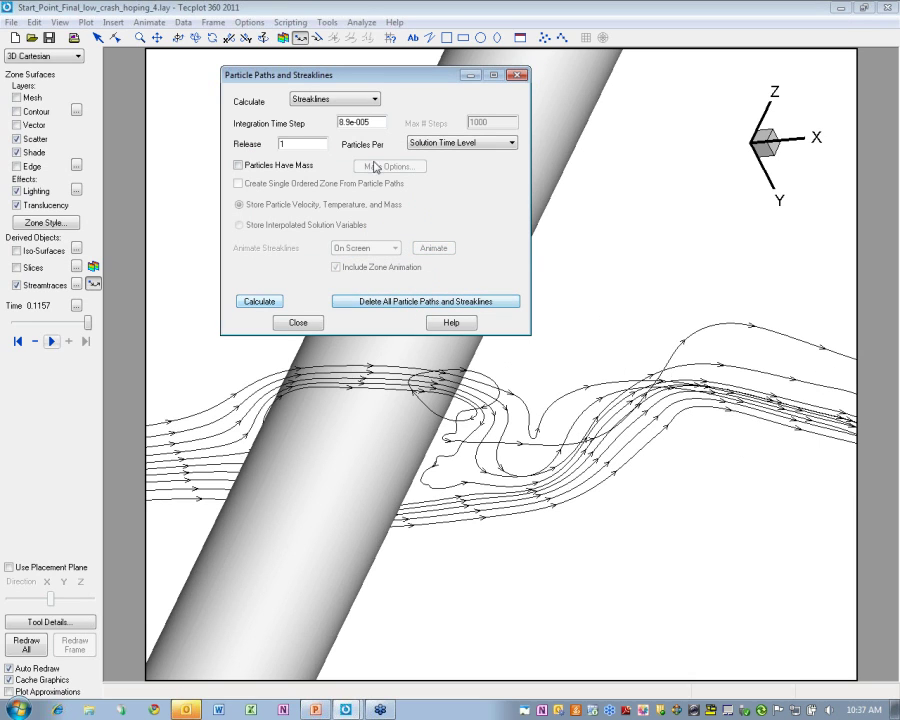
pyautogui.click(370, 99)
pyautogui.click(310, 108)
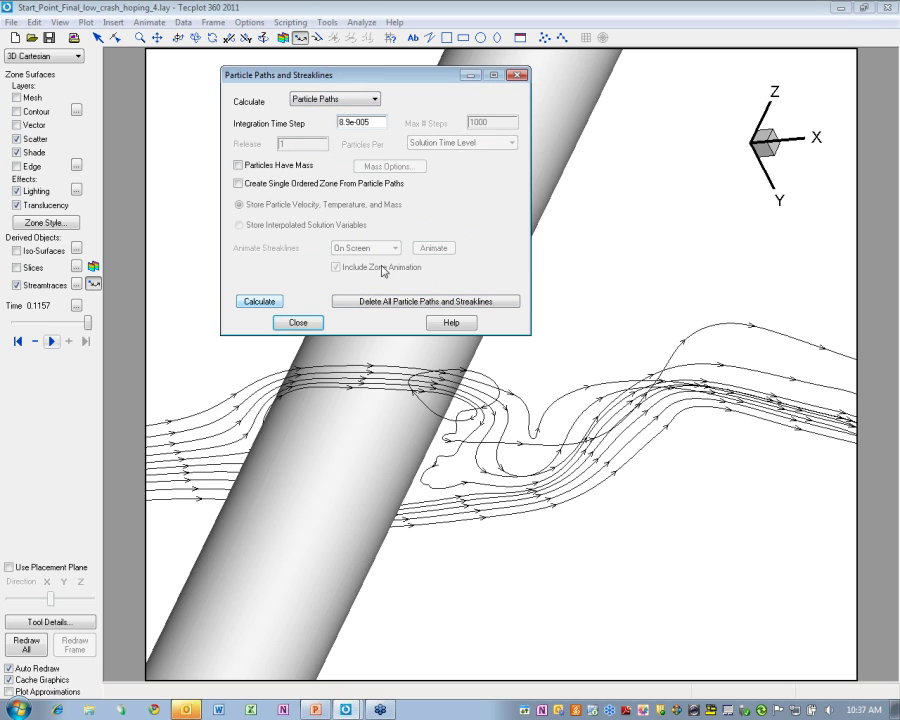
# Calculate the particle paths and delete all particle paths and streaklines again, closing the Particle Paths and Streaklines dialog.
pyautogui.click(261, 302)
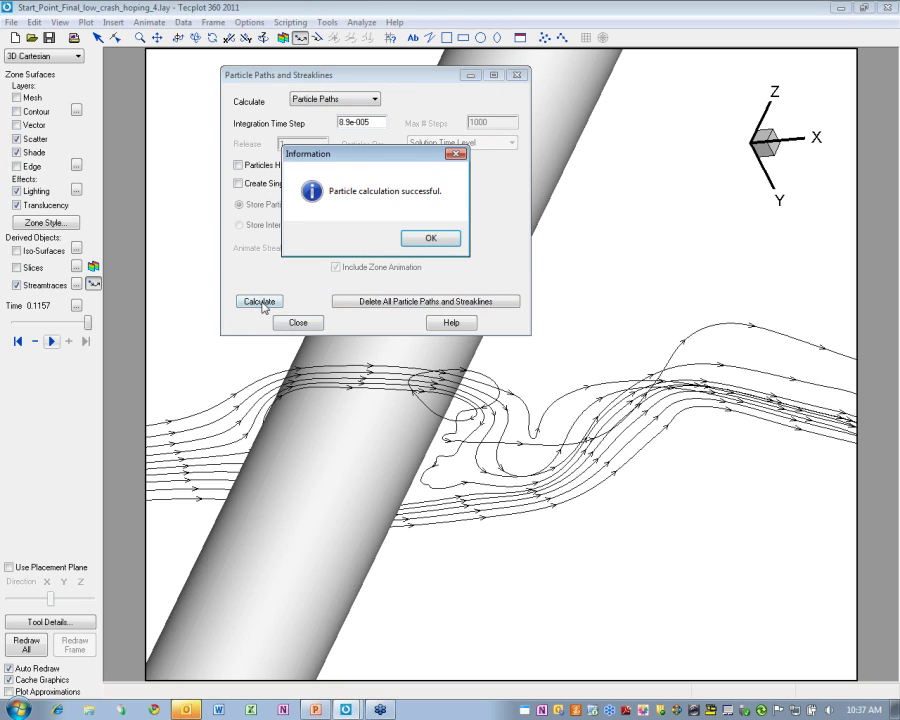
pyautogui.click(426, 242)
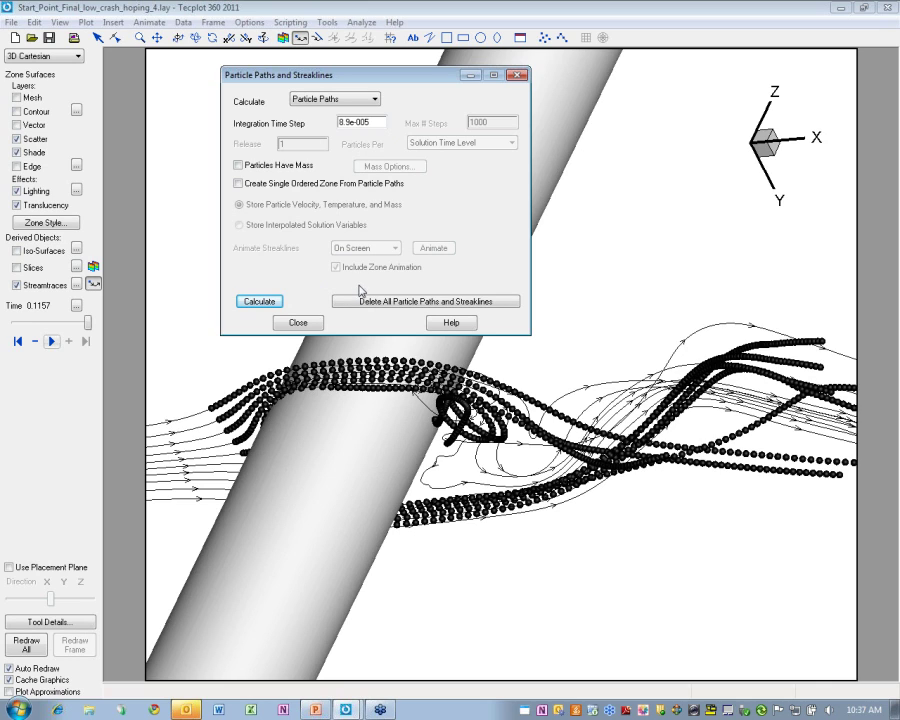
pyautogui.click(362, 301)
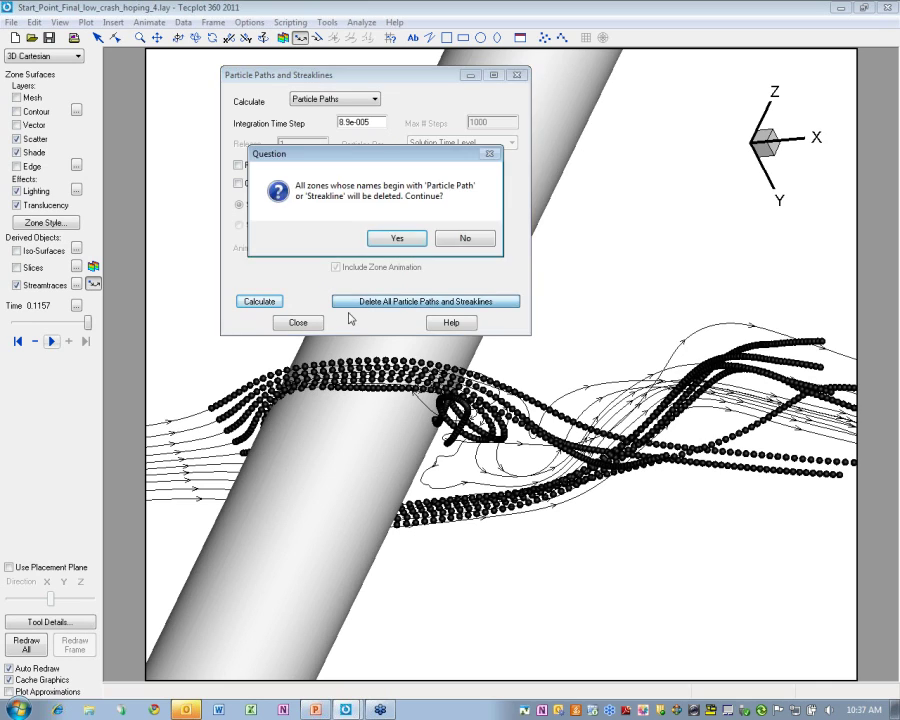
pyautogui.click(397, 238)
pyautogui.click(303, 324)
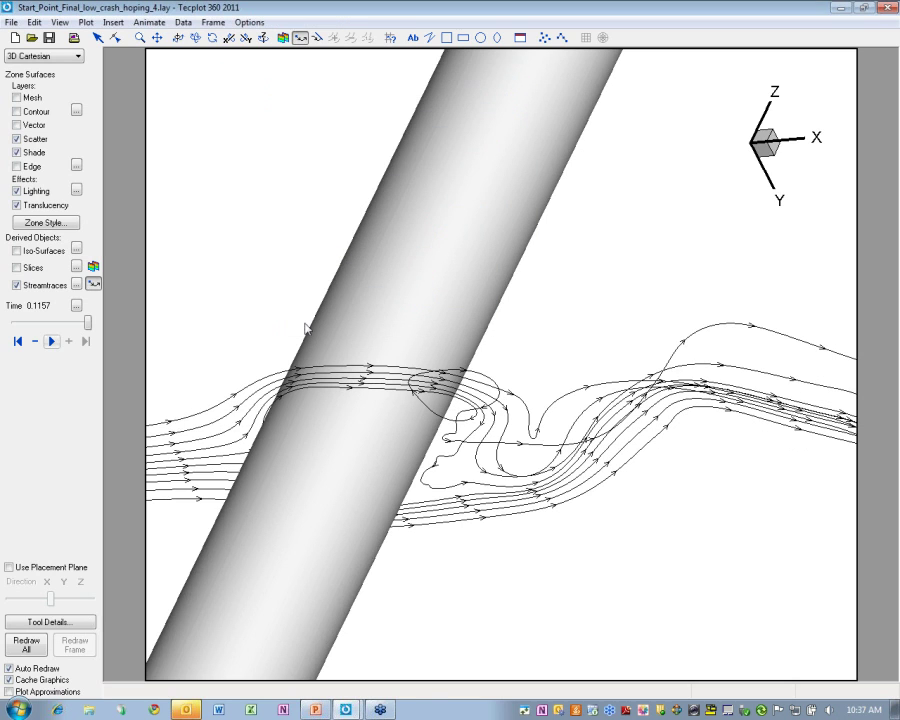
# Turn on iso-surfaces and assign Vorticity Magnitude as the contour group 1 variable that defines them.
pyautogui.click(16, 250)
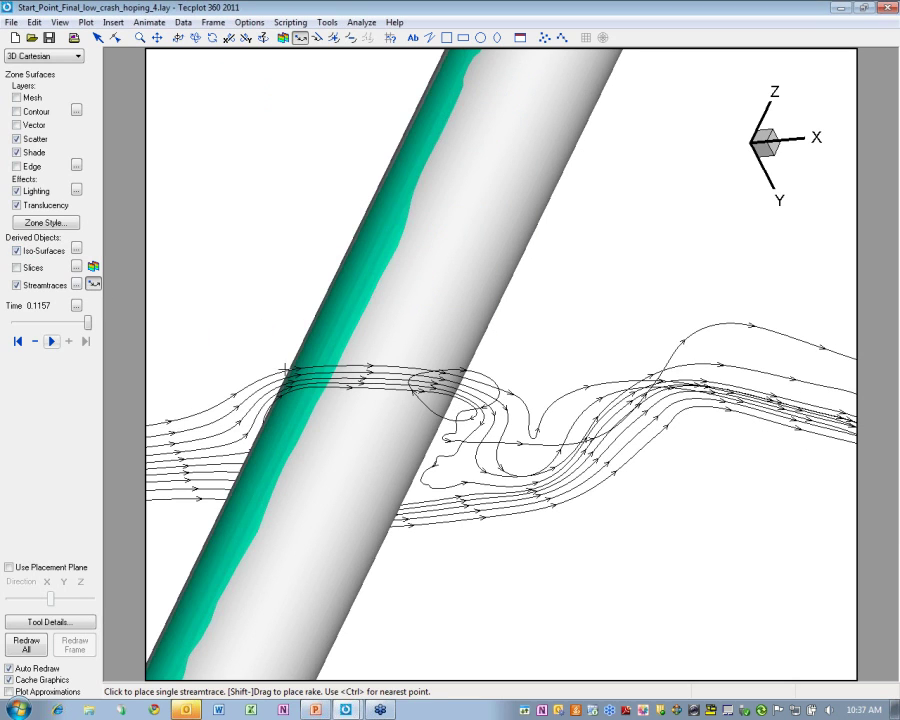
pyautogui.moveTo(319, 405); pyautogui.dragTo(150, 297, button='right')
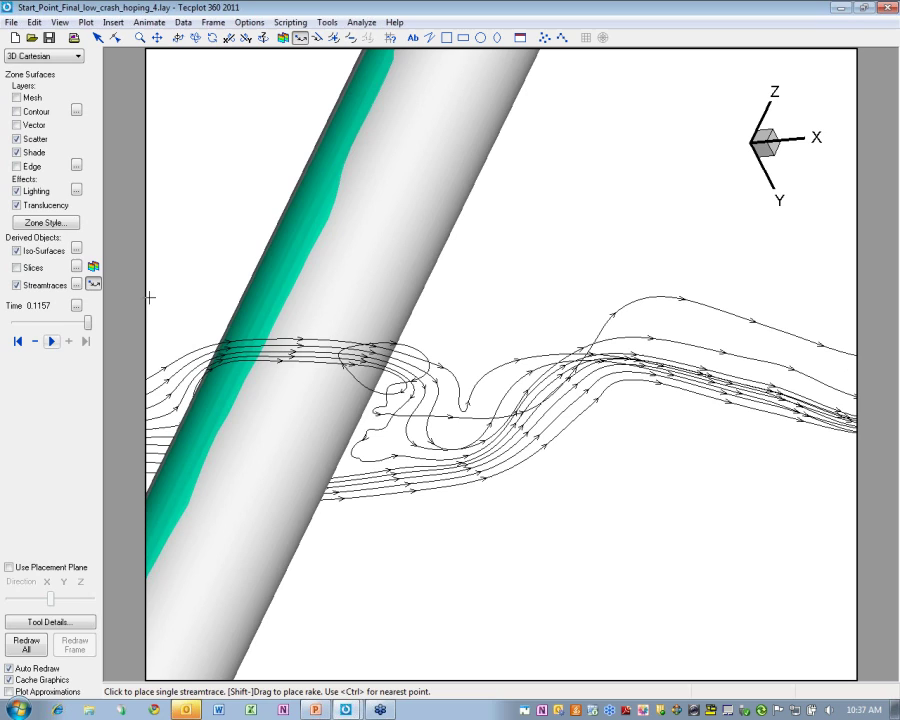
pyautogui.click(76, 248)
pyautogui.click(481, 260)
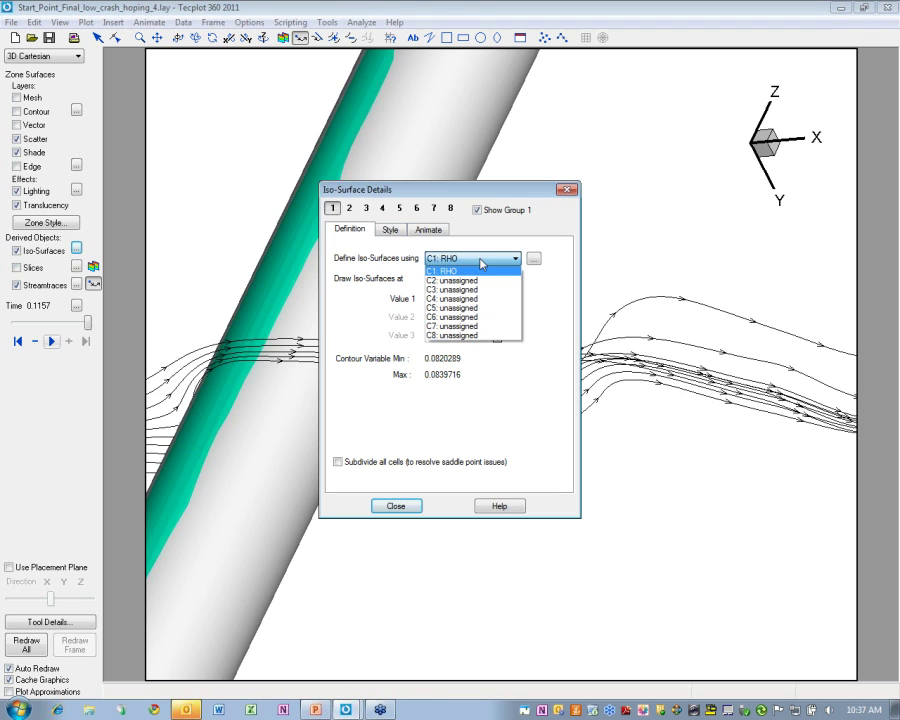
pyautogui.click(533, 258)
pyautogui.click(533, 258)
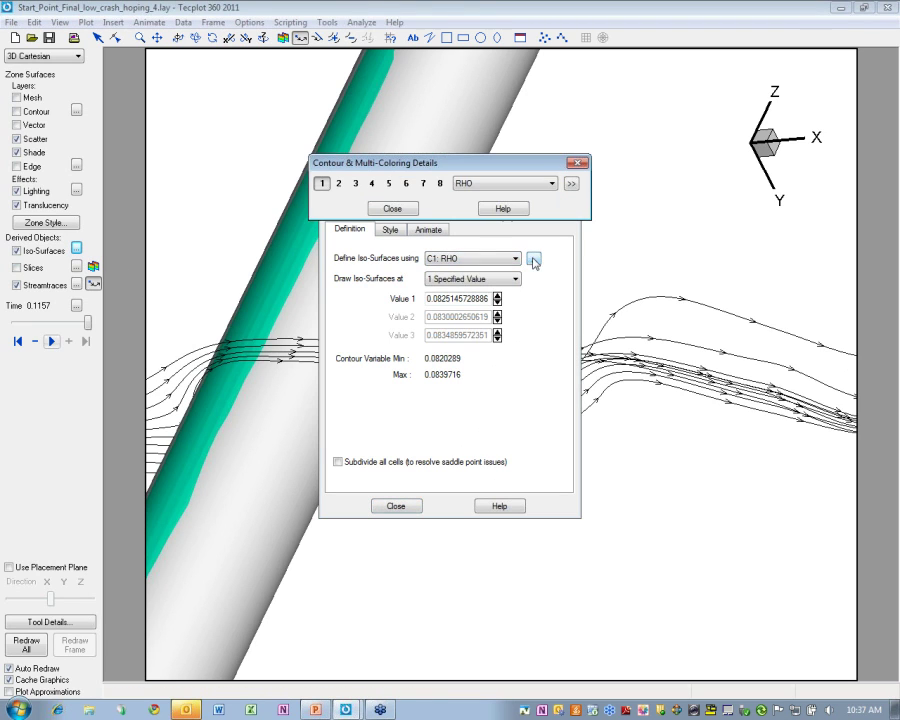
pyautogui.click(513, 184)
pyautogui.click(490, 268)
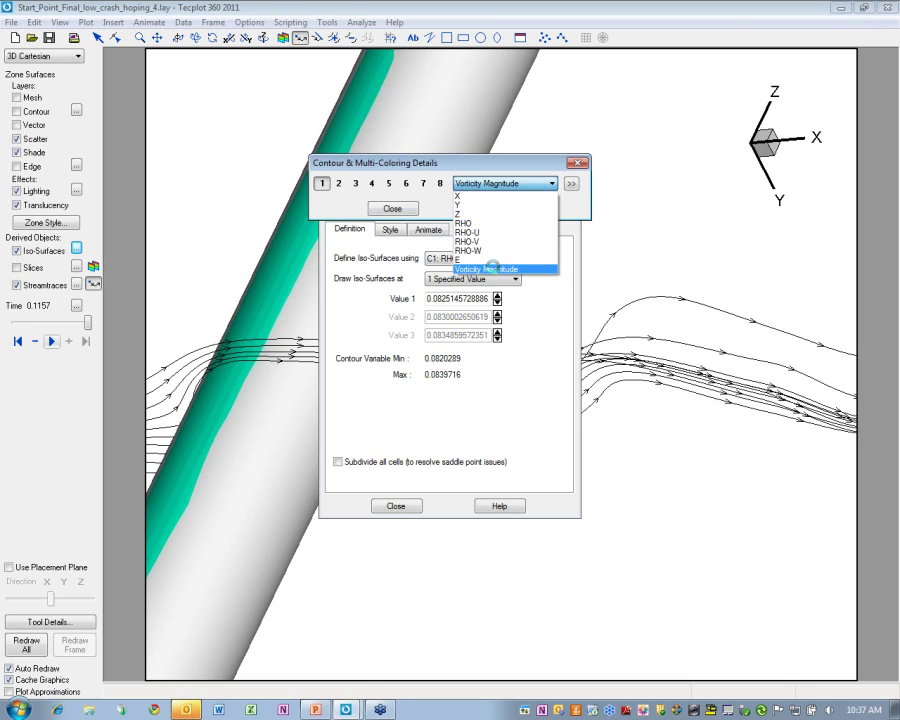
# Set the iso-surface's single specified value to 1000 and close the Iso-Surface Details dialog.
pyautogui.click(391, 284)
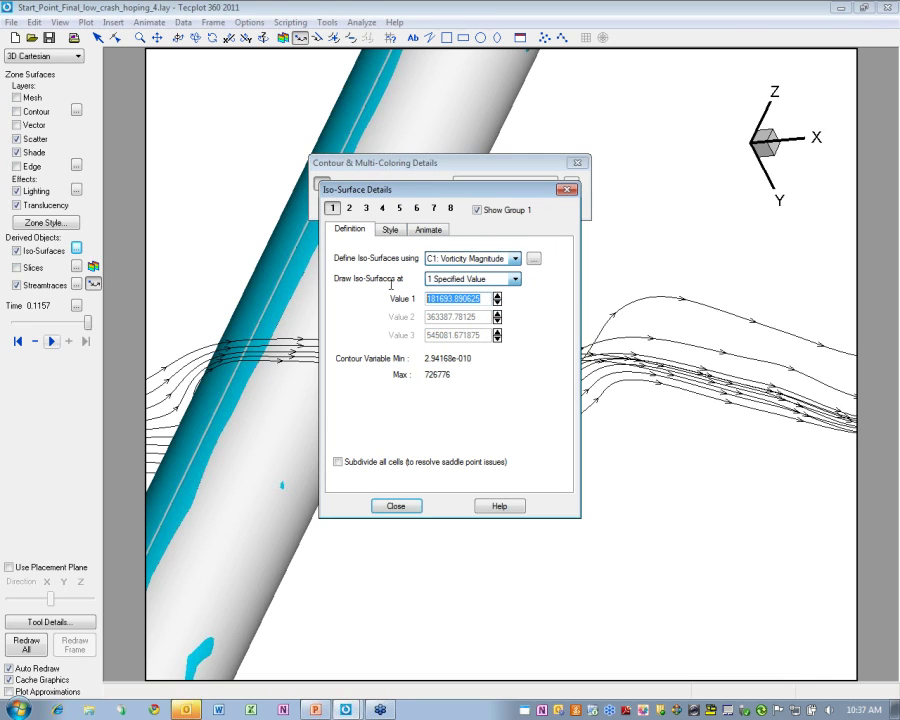
pyautogui.write('1')
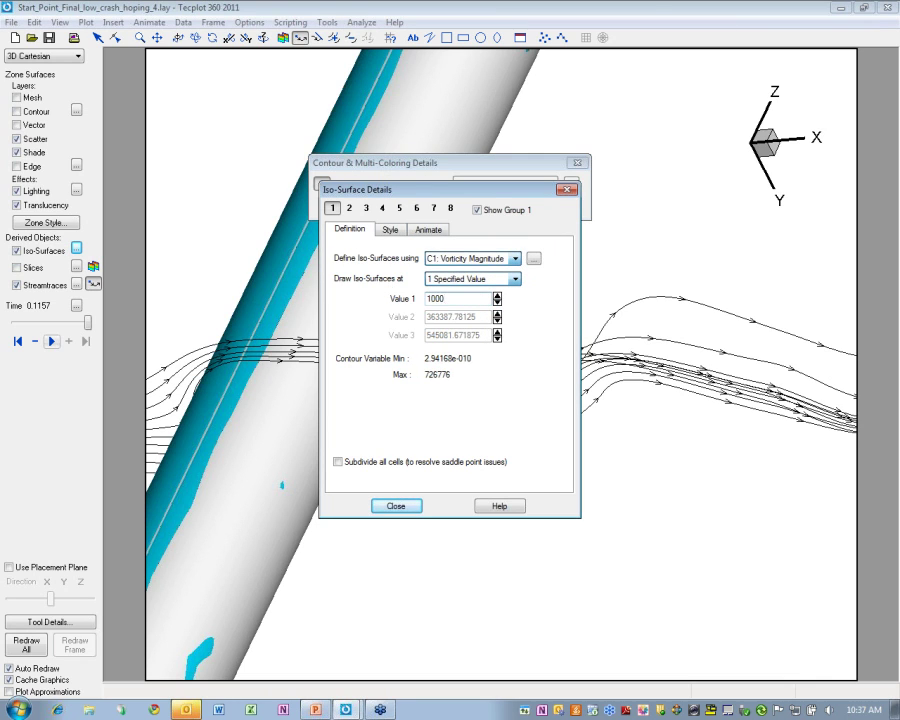
pyautogui.write('000')
pyautogui.press('Return')
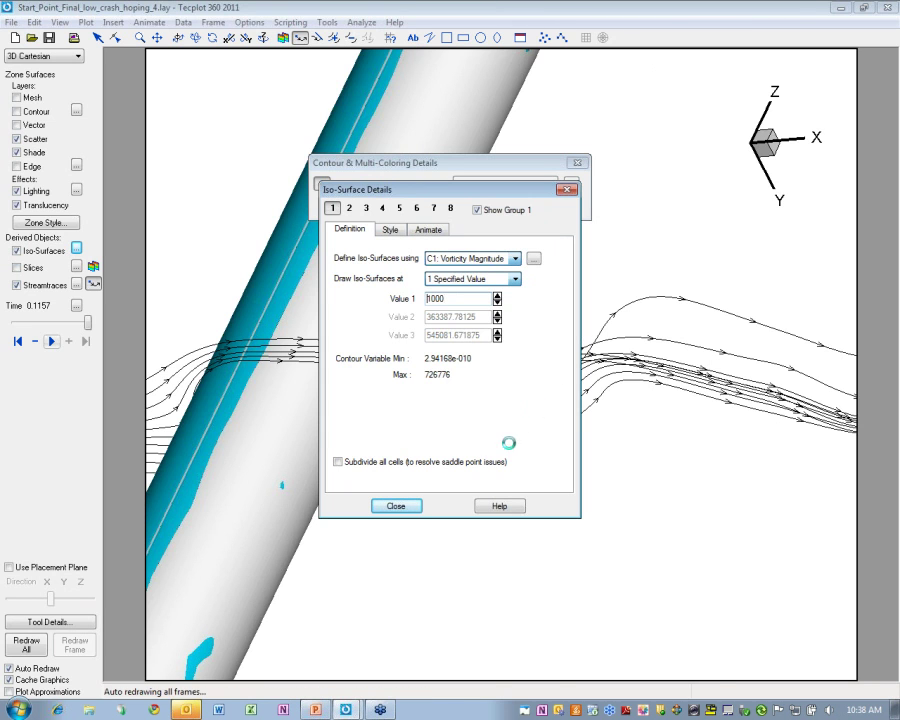
pyautogui.click(401, 505)
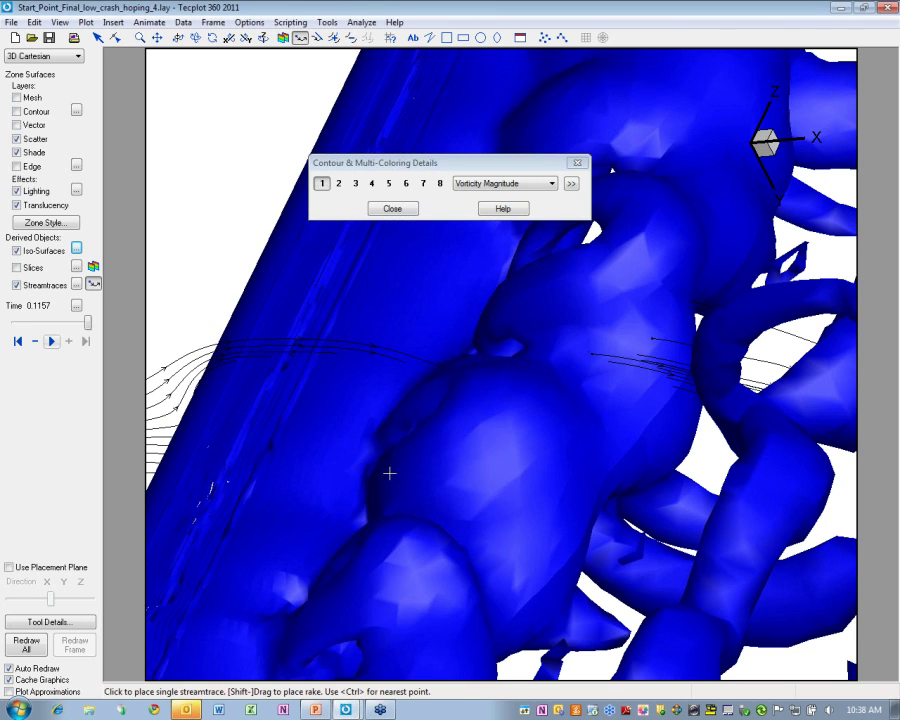
# Bring the whole vorticity wake behind the cylinder into view and return the solution to the first time step.
pyautogui.scroll(-5, 389, 473)
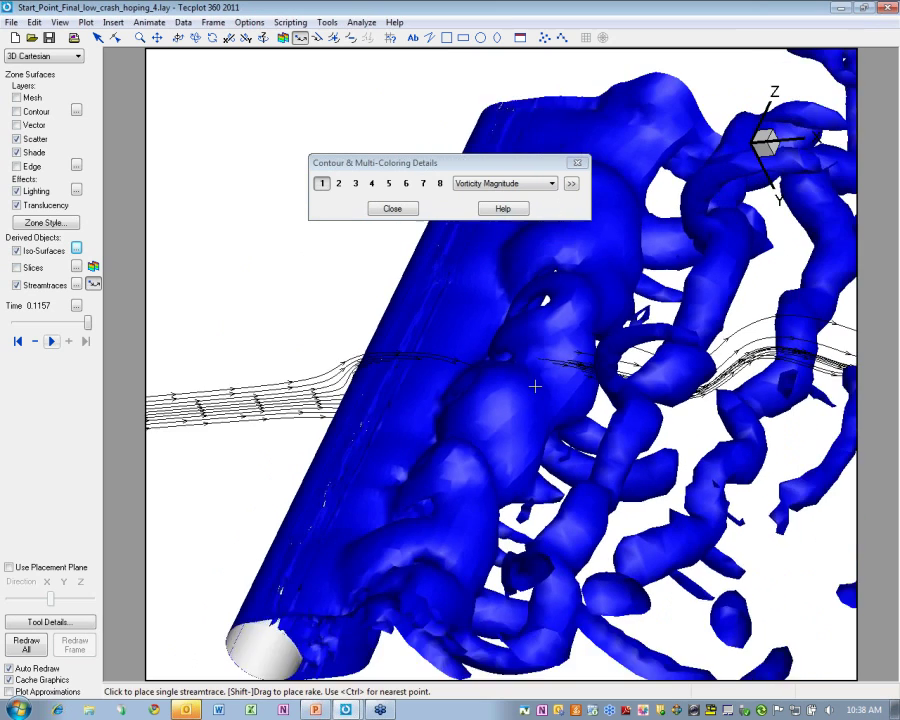
pyautogui.scroll(-2, 535, 386)
pyautogui.moveTo(424, 486); pyautogui.dragTo(520, 400, button='middle')
pyautogui.click(17, 341)
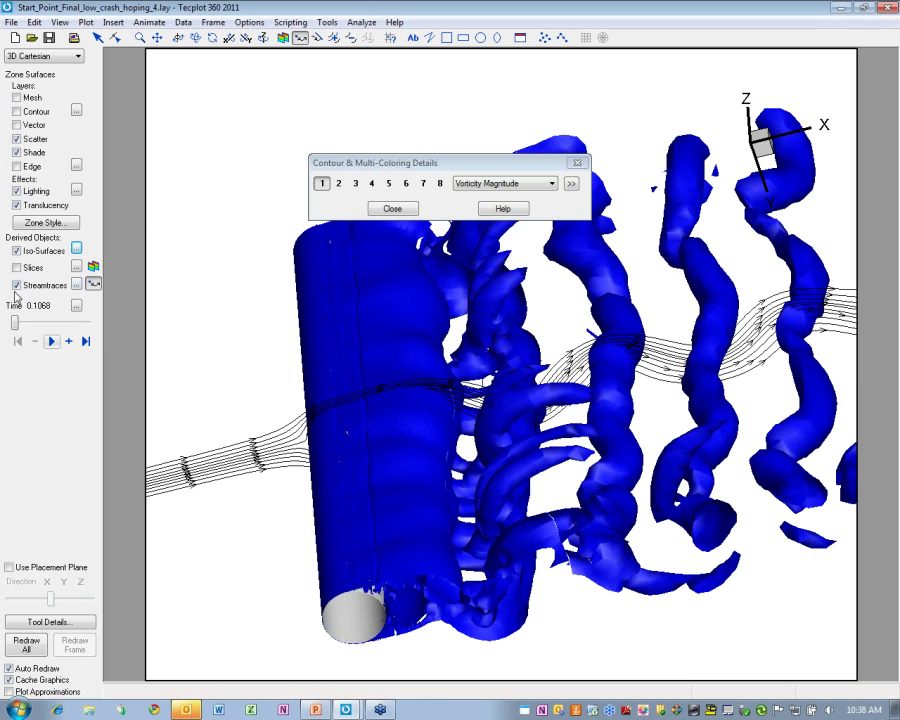
# Show slices instead of the iso-surfaces and streamtraces, and color them by RHO.
pyautogui.click(16, 250)
pyautogui.click(16, 267)
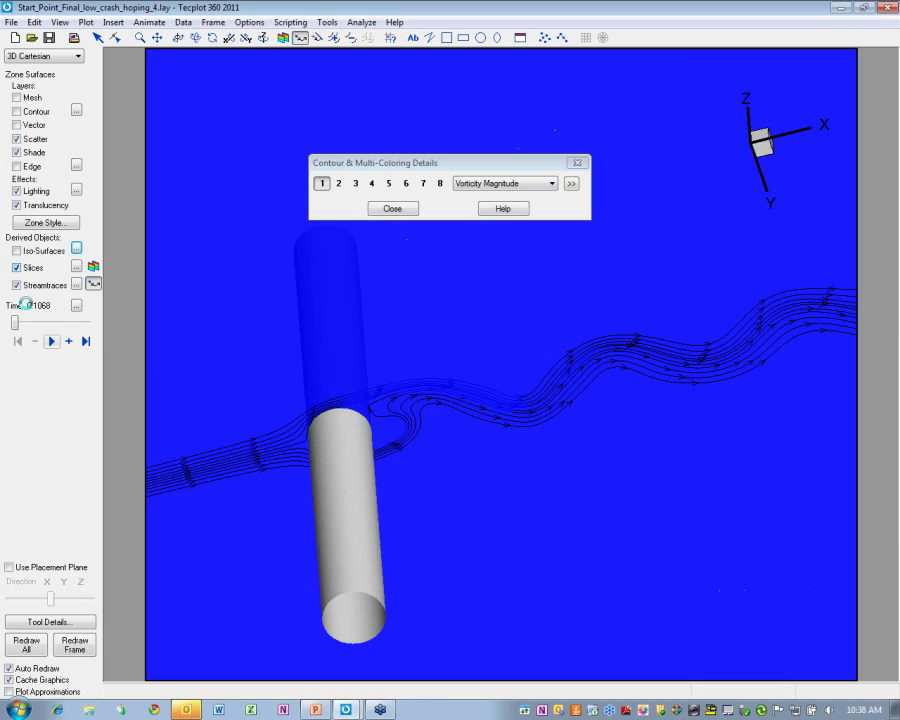
pyautogui.click(16, 285)
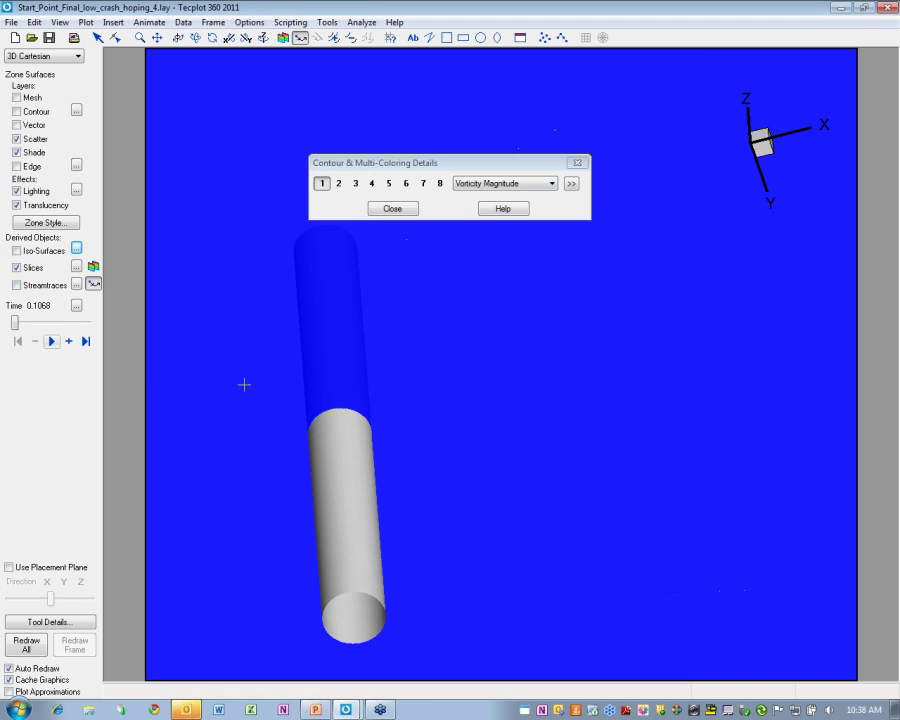
pyautogui.click(552, 183)
pyautogui.click(487, 222)
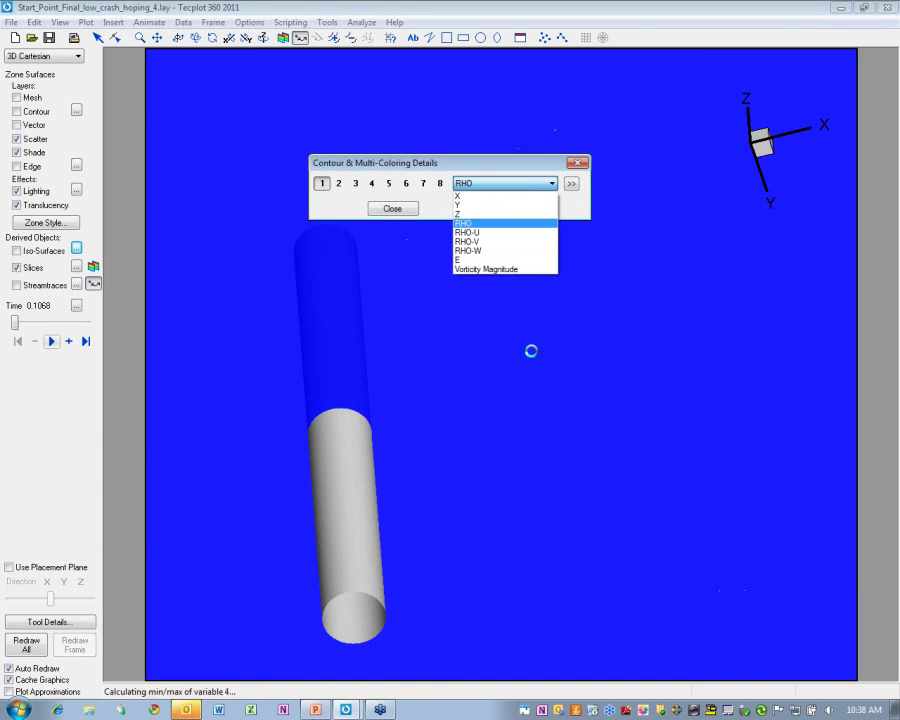
# Orient the slice to look down the cylinder axis, and shrink the frame to about a third of its width and reposition it.
pyautogui.moveTo(404, 536); pyautogui.dragTo(434, 544, button='right')
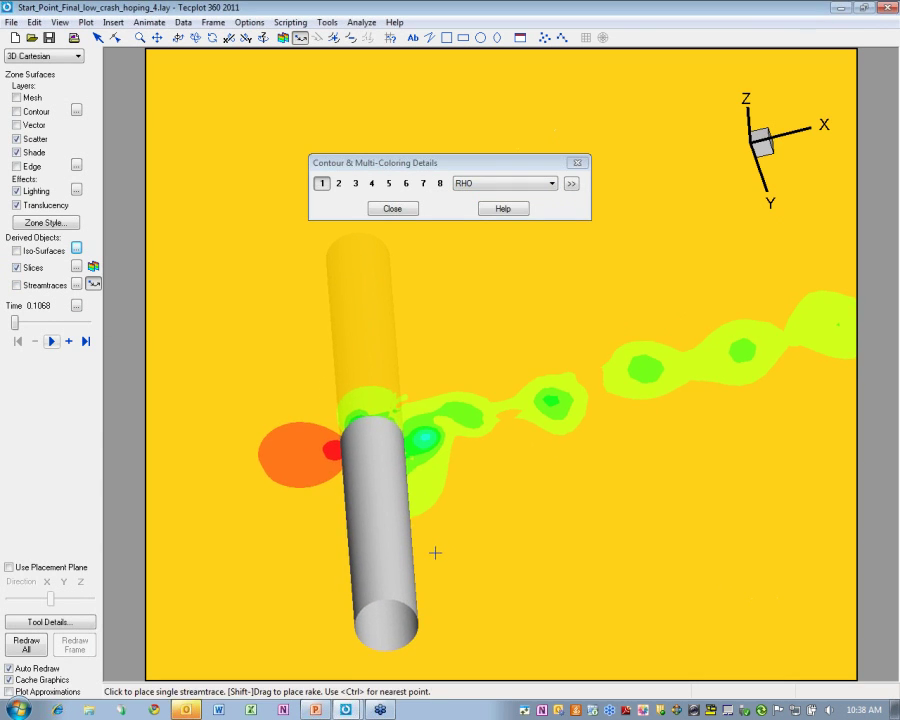
pyautogui.moveTo(434, 550); pyautogui.dragTo(492, 509, button='middle')
pyautogui.press('Escape')
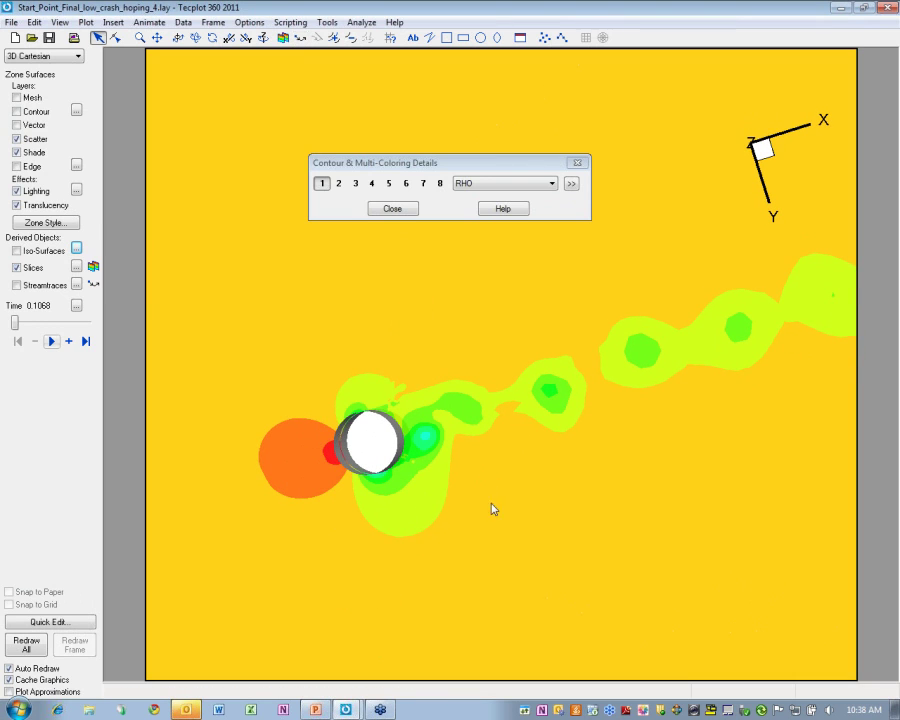
pyautogui.click(513, 57)
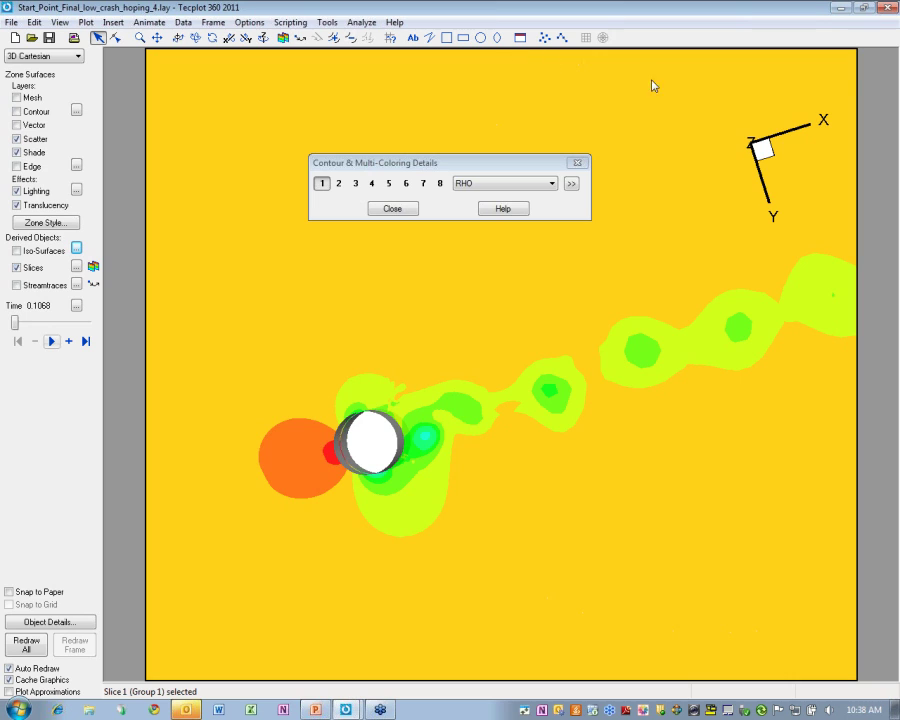
pyautogui.click(856, 80)
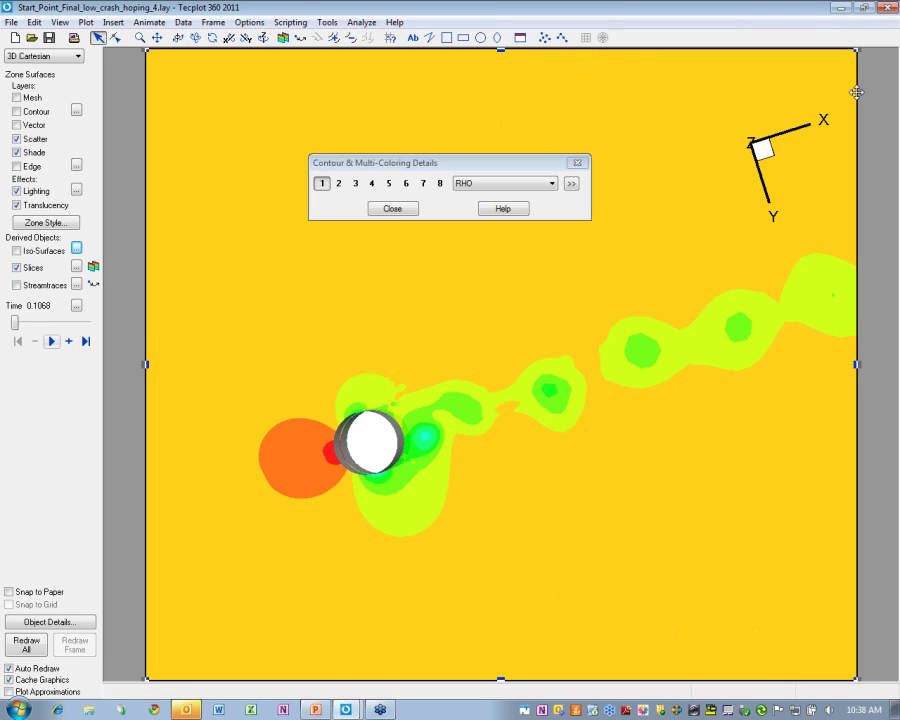
pyautogui.moveTo(855, 50); pyautogui.dragTo(355, 505)
pyautogui.moveTo(297, 512); pyautogui.dragTo(338, 364)
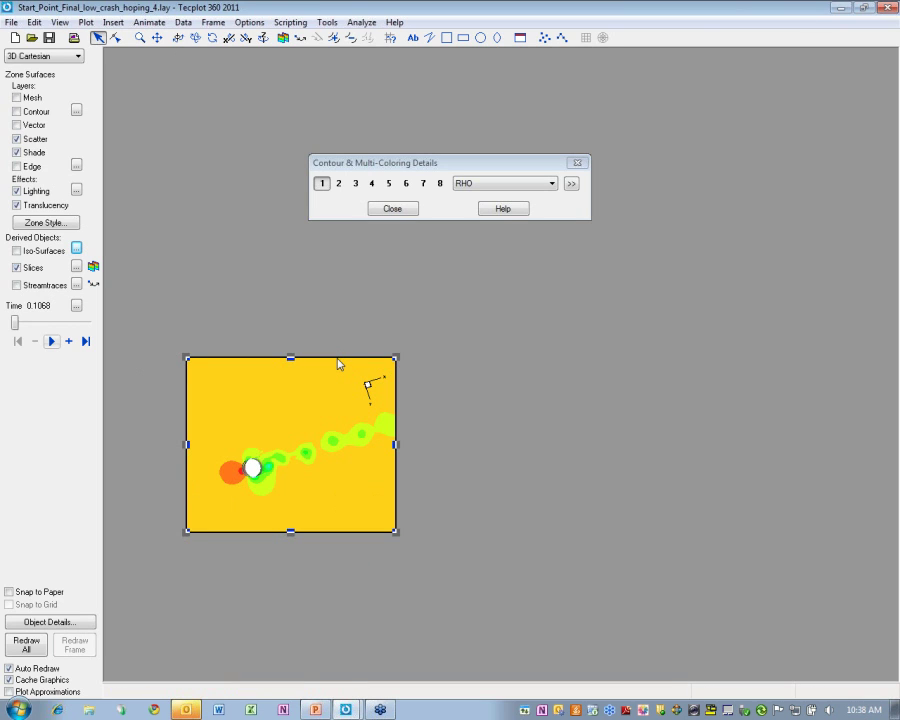
# Duplicate the small slice frame to make eight frames and tile them in a grid of two rows of four.
pyautogui.click(337, 359)
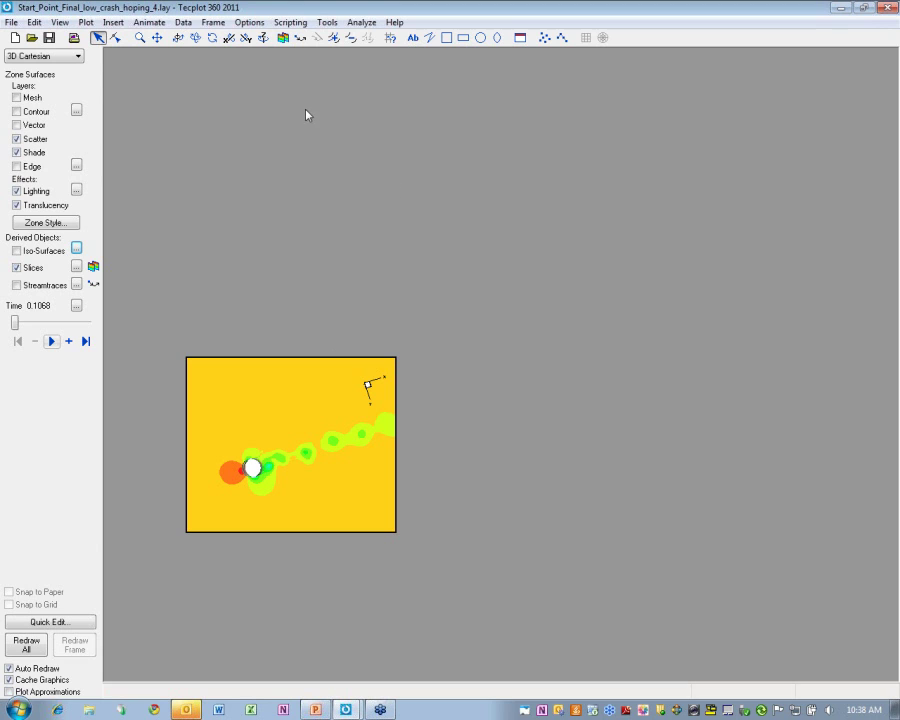
pyautogui.click(213, 22)
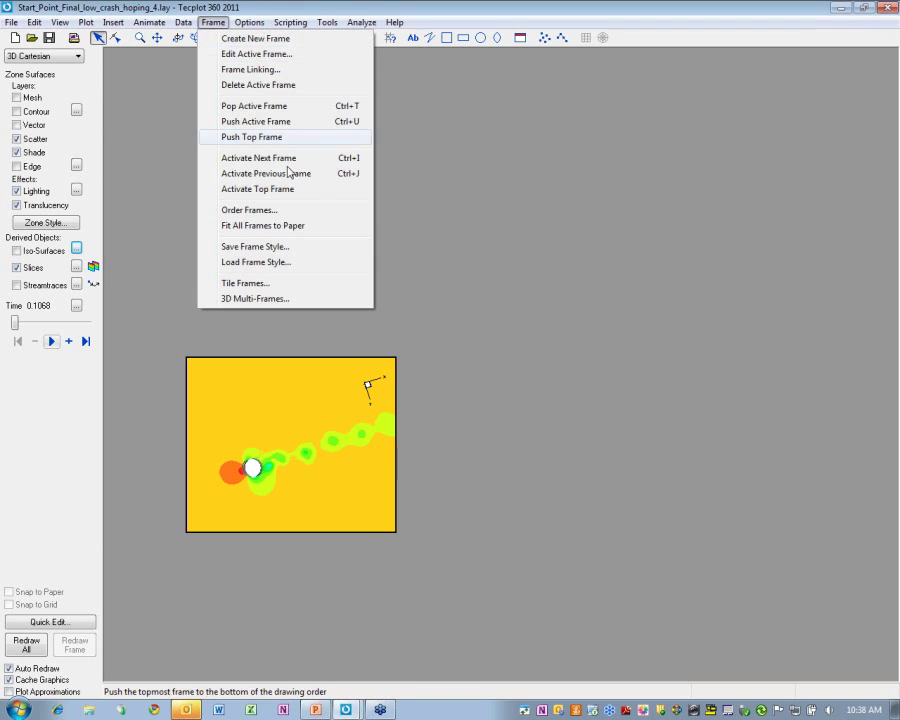
pyautogui.click(279, 280)
pyautogui.click(32, 68)
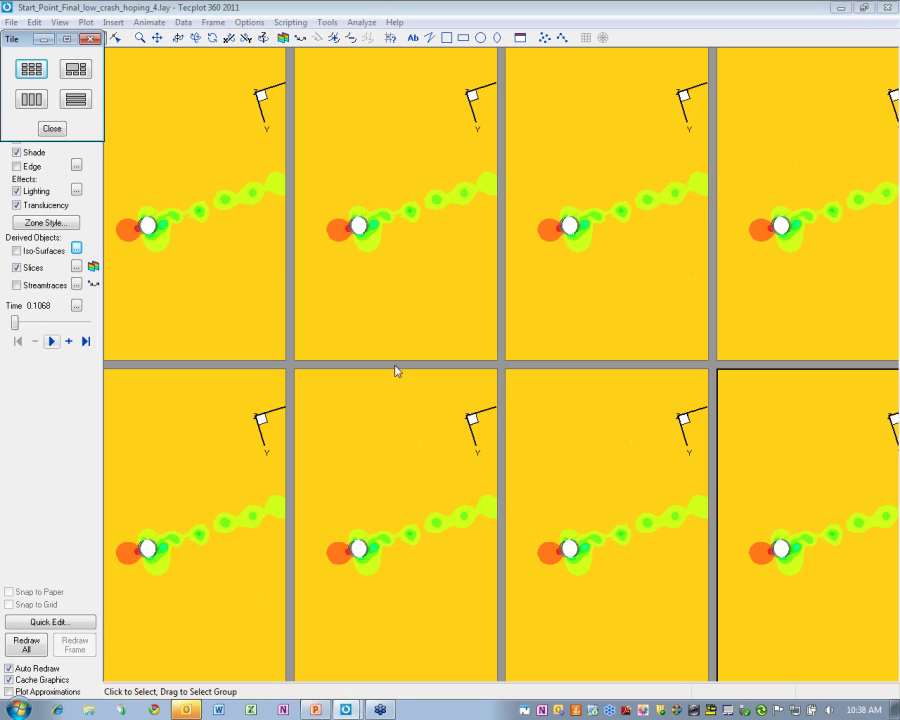
pyautogui.click(420, 410)
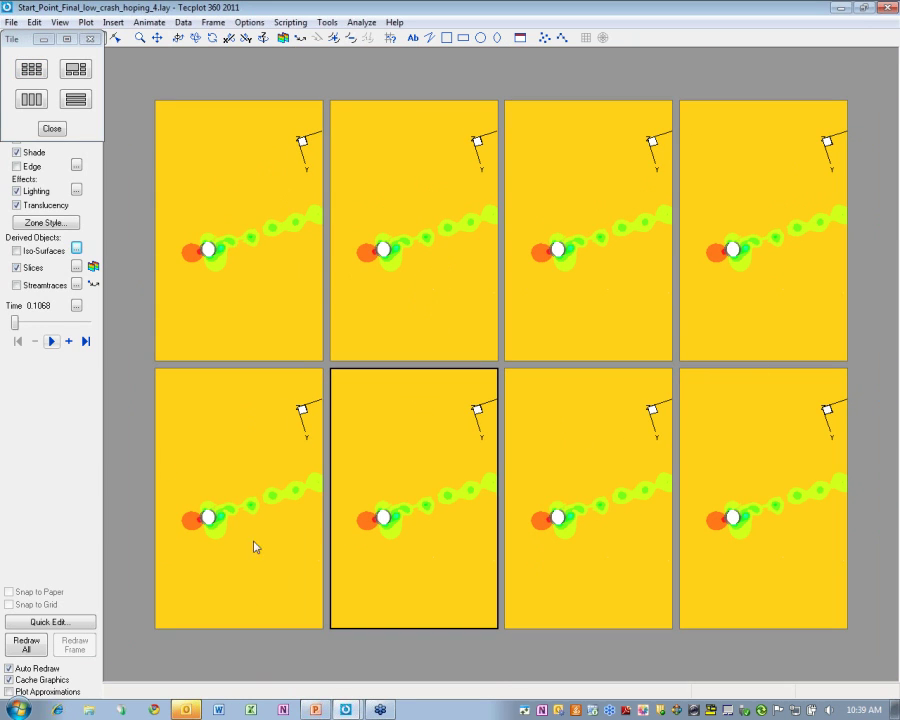
# Activate the upper-row frames one after another and advance their solution time step by step.
pyautogui.click(422, 254)
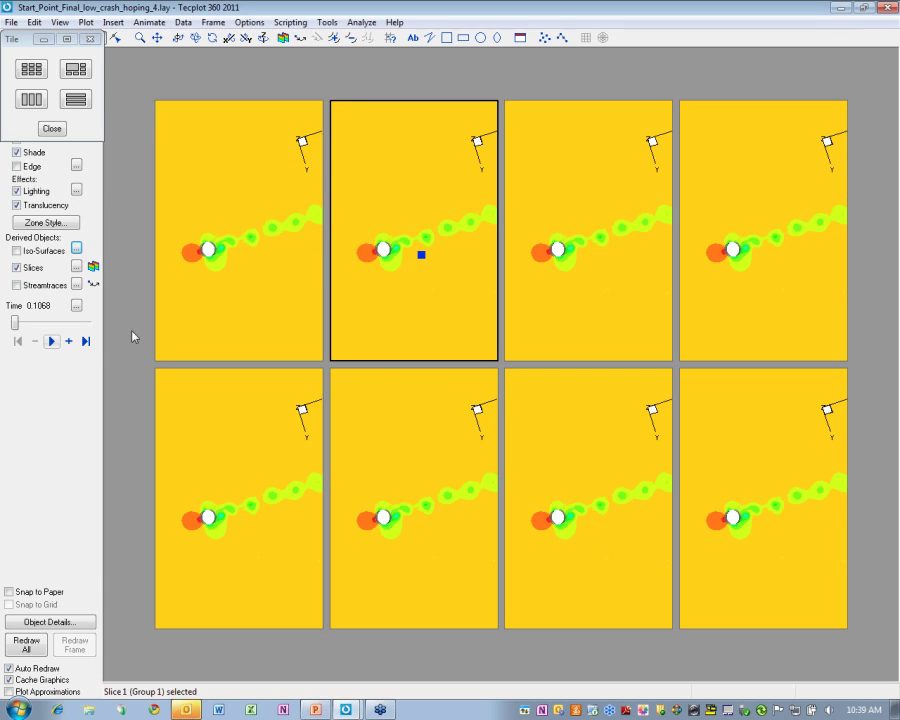
pyautogui.click(530, 318)
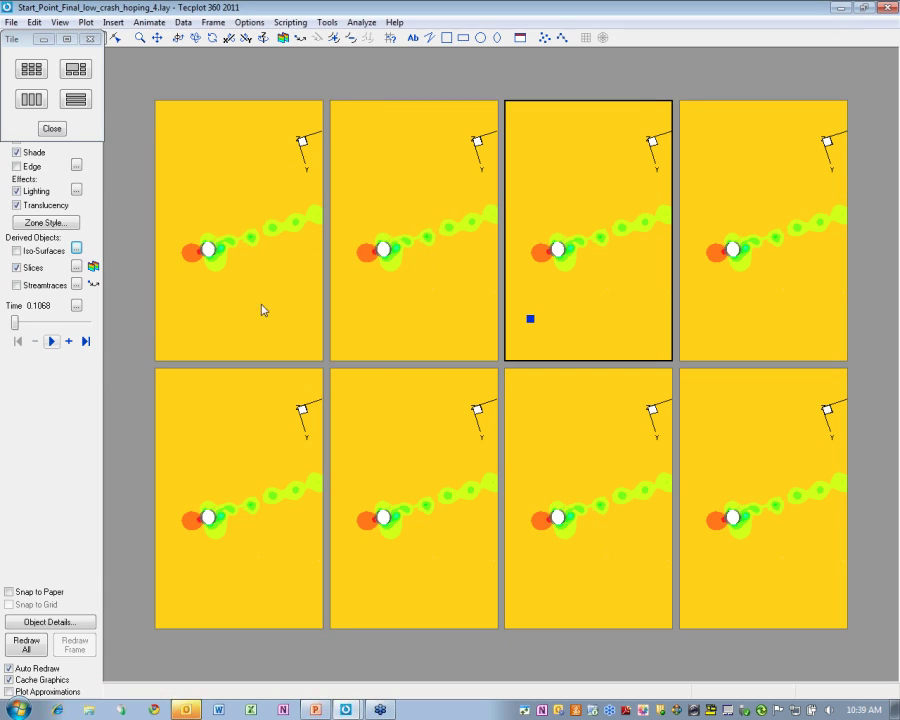
pyautogui.click(712, 327)
pyautogui.click(248, 422)
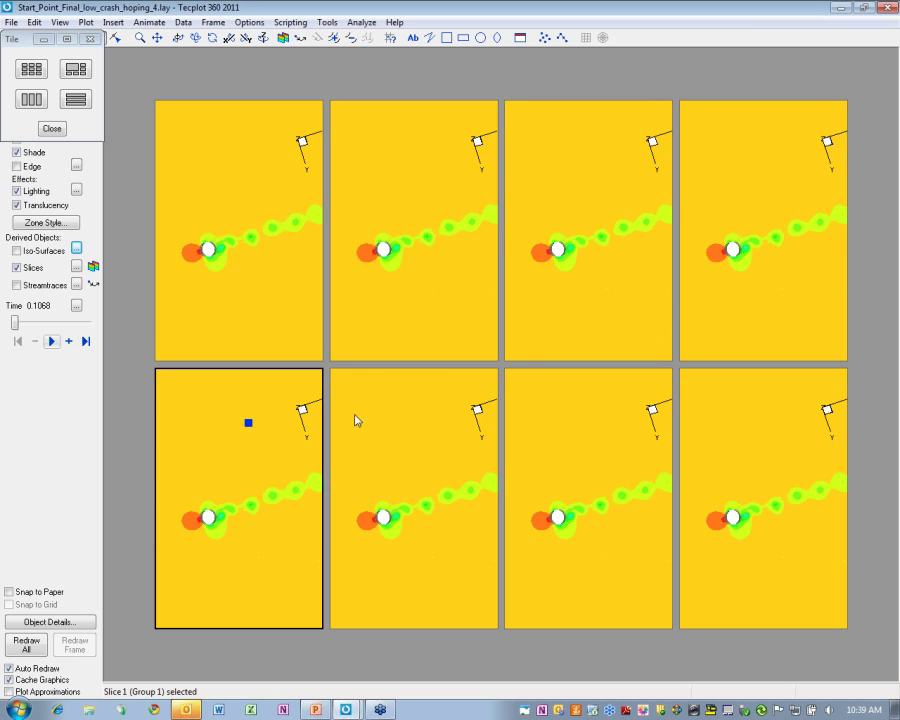
pyautogui.click(771, 333)
pyautogui.click(69, 341)
# Activate the lower-row frames one after another and advance their solution time, bringing the last frame to 0.1071.
pyautogui.click(196, 414)
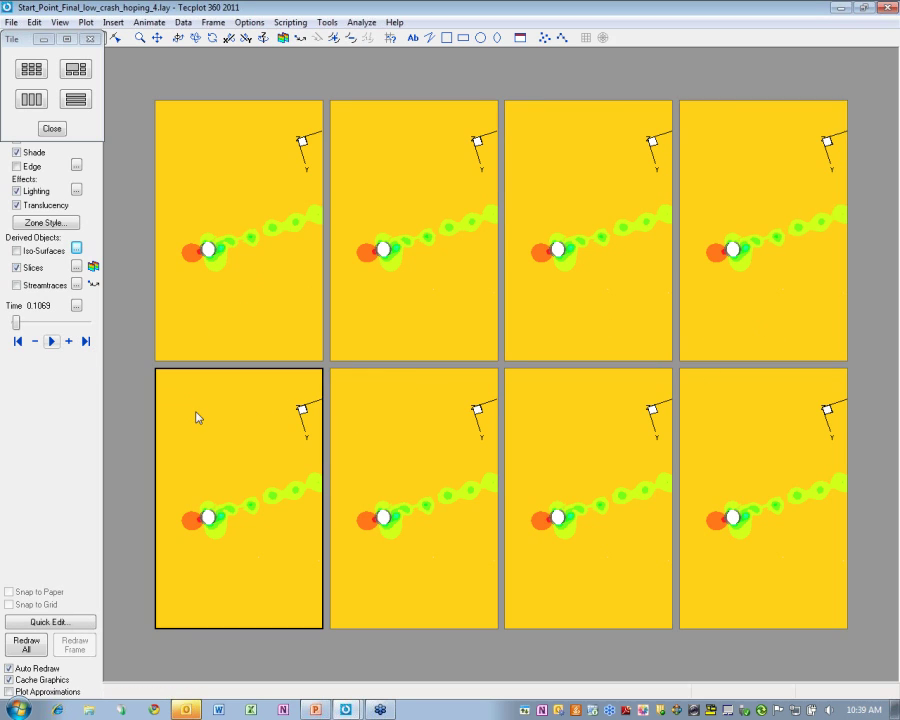
pyautogui.click(340, 442)
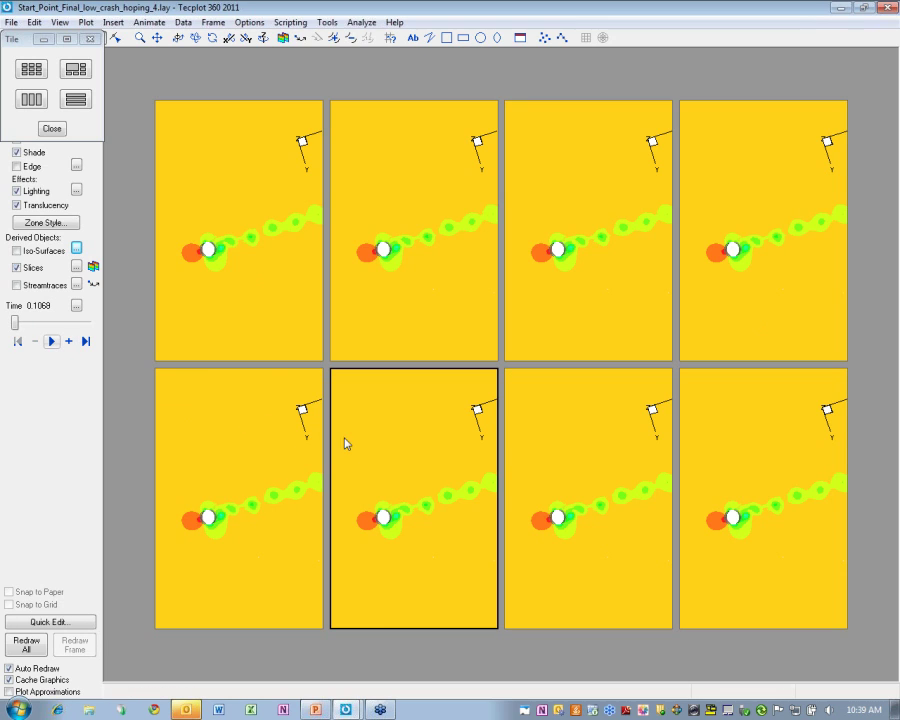
pyautogui.click(560, 456)
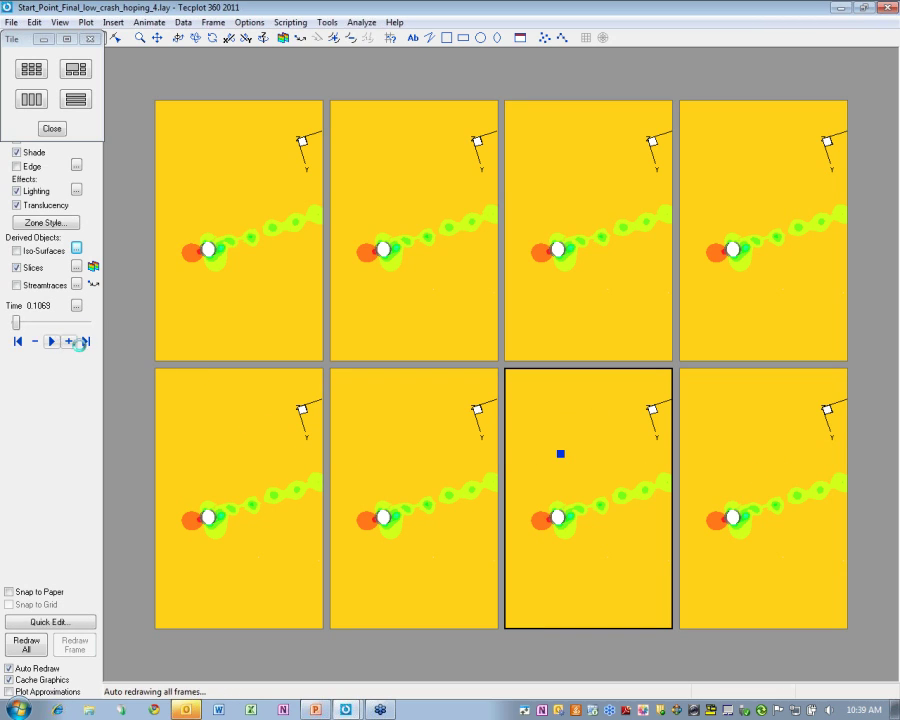
pyautogui.click(723, 432)
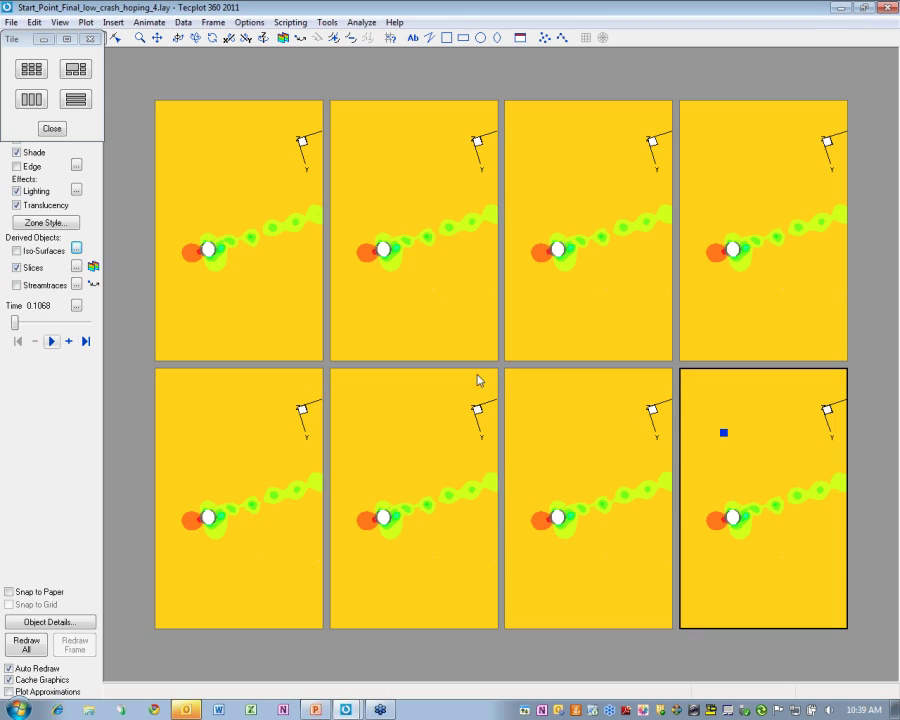
pyautogui.click(69, 341)
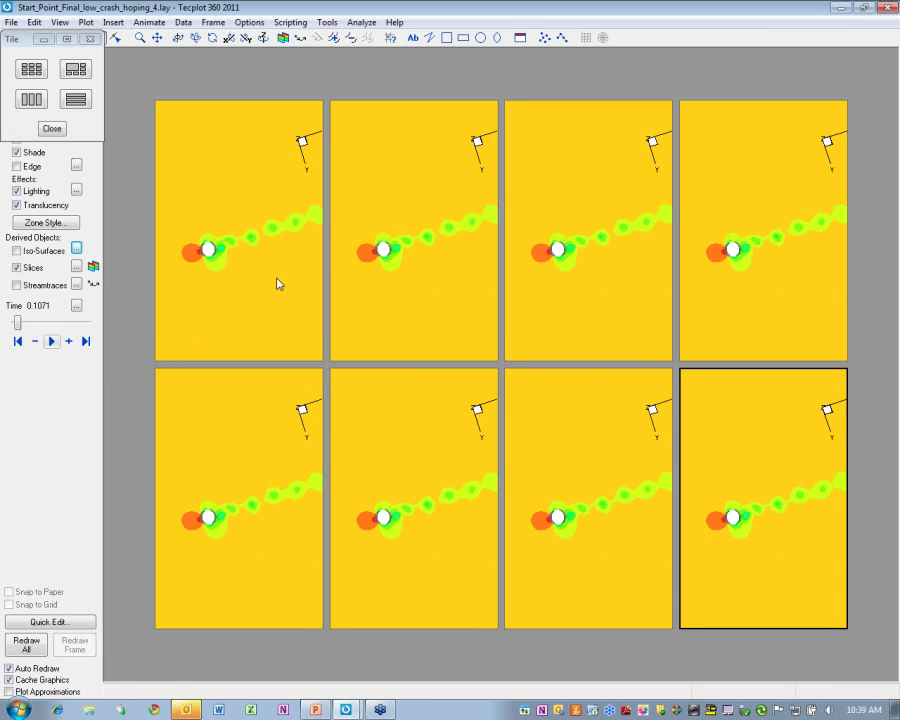
# Add the dynamic text label "time = &(solutiontime%f)" beneath the cylinder in the first upper-row frame.
pyautogui.click(412, 37)
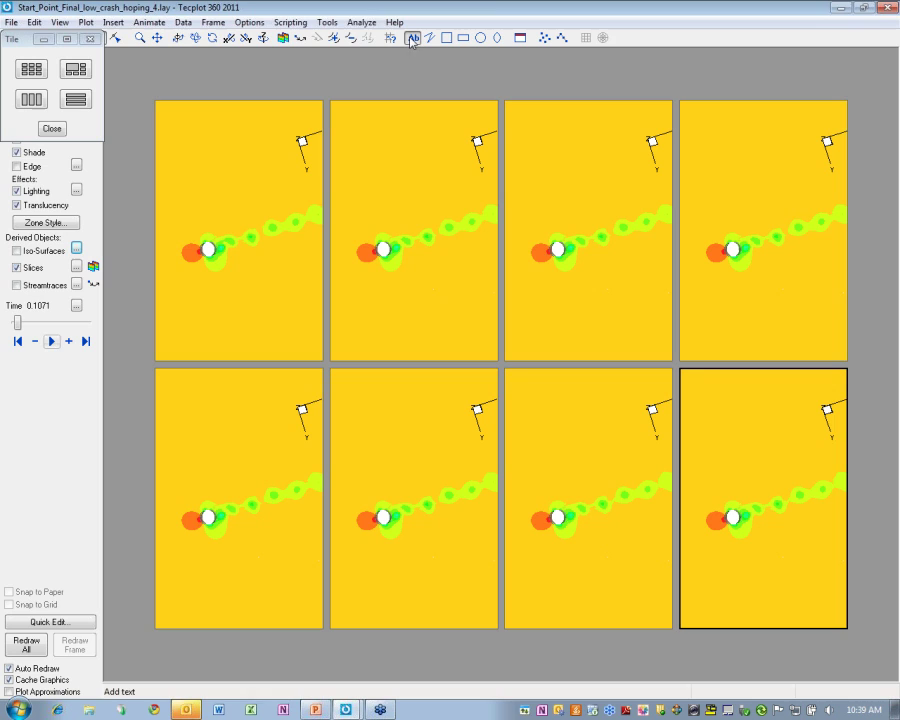
pyautogui.click(236, 309)
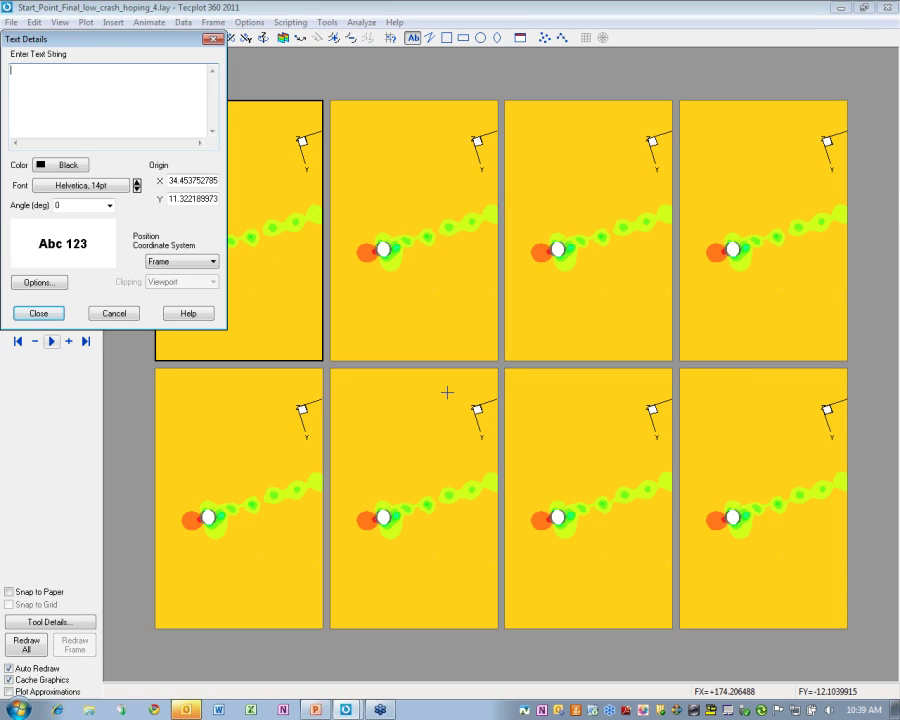
pyautogui.write('time  = &(sol')
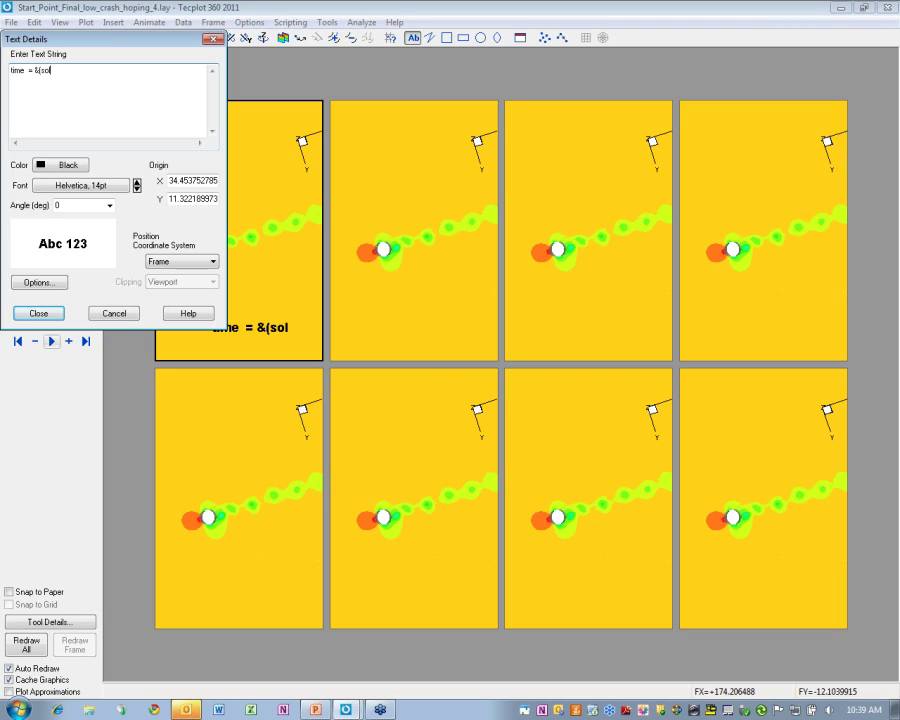
pyautogui.write('utiontime%f)')
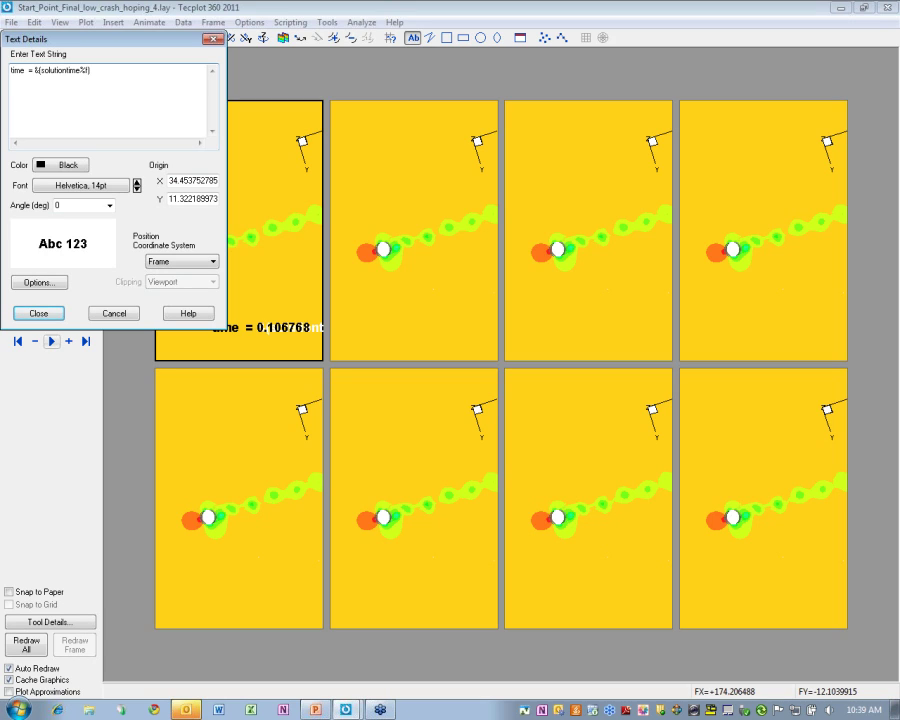
pyautogui.press('Return')
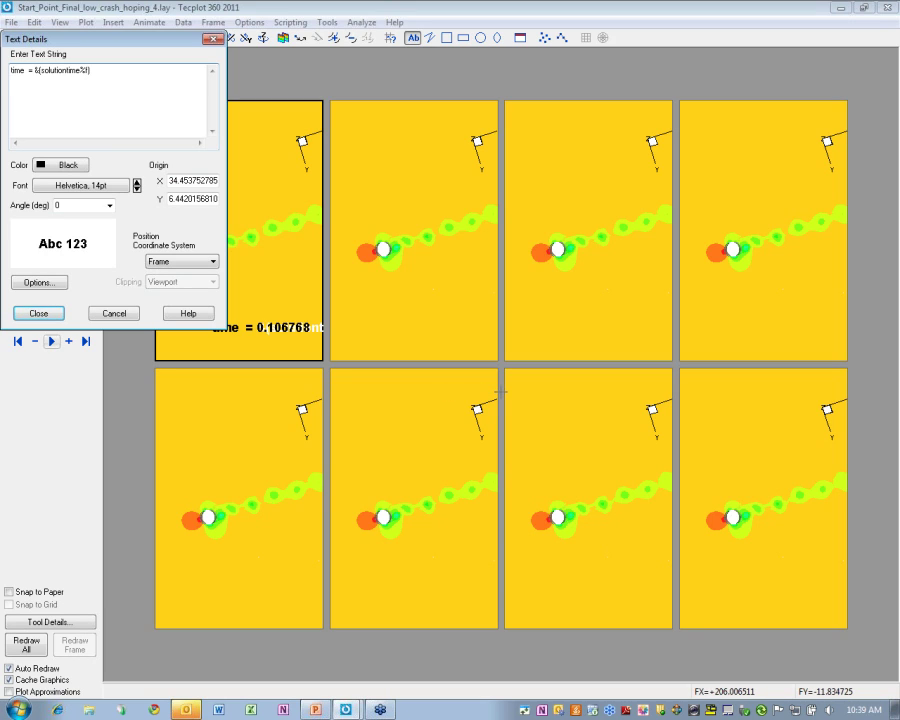
pyautogui.press('BackSpace')
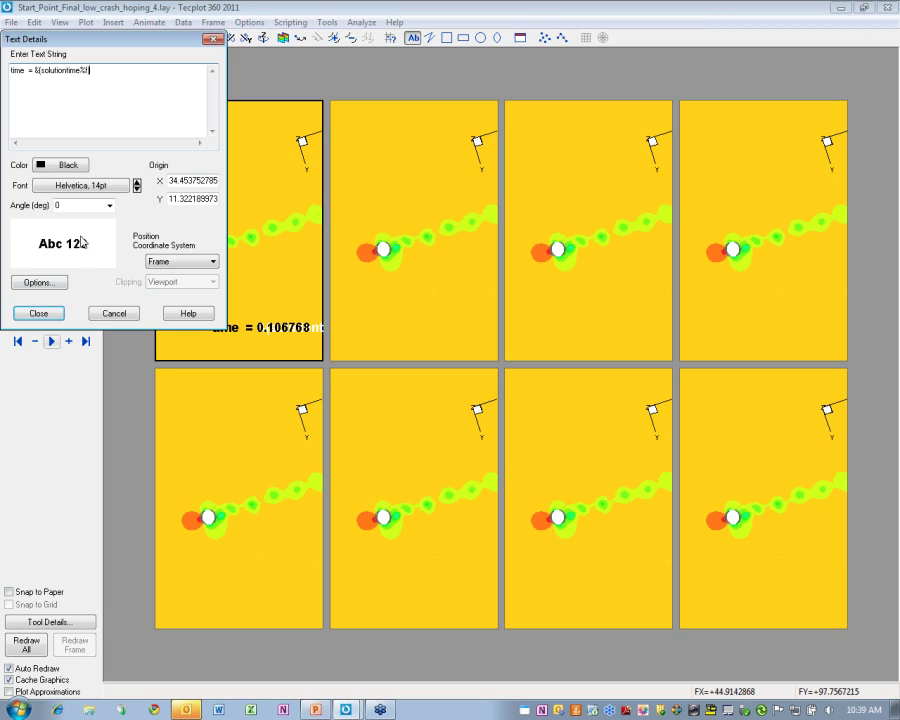
pyautogui.click(36, 312)
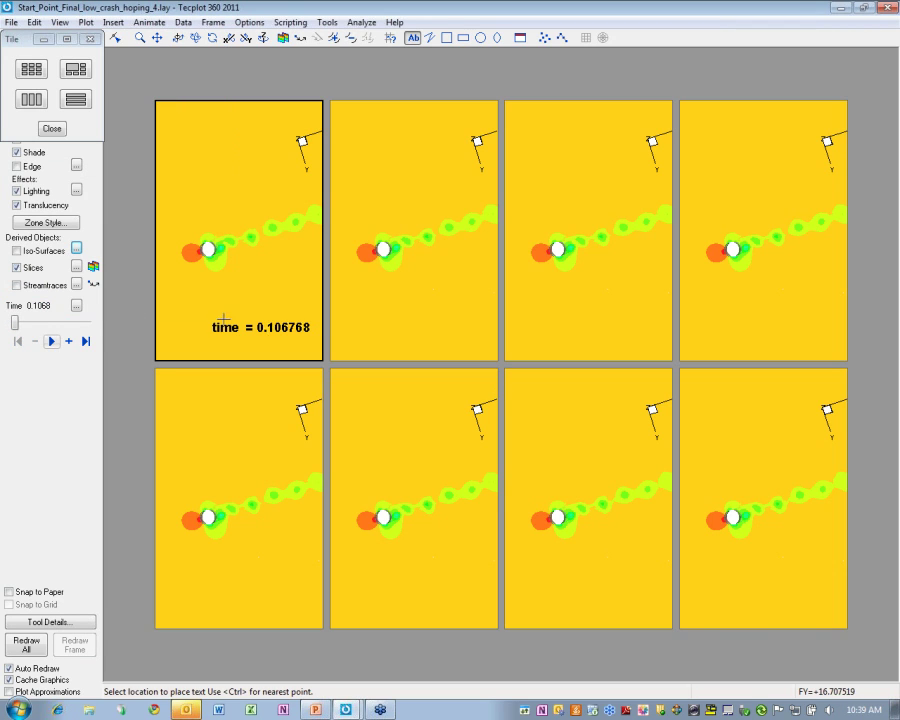
pyautogui.press('Escape')
# Copy the solution time label from the first frame into the other three upper-row frames.
pyautogui.click(266, 328)
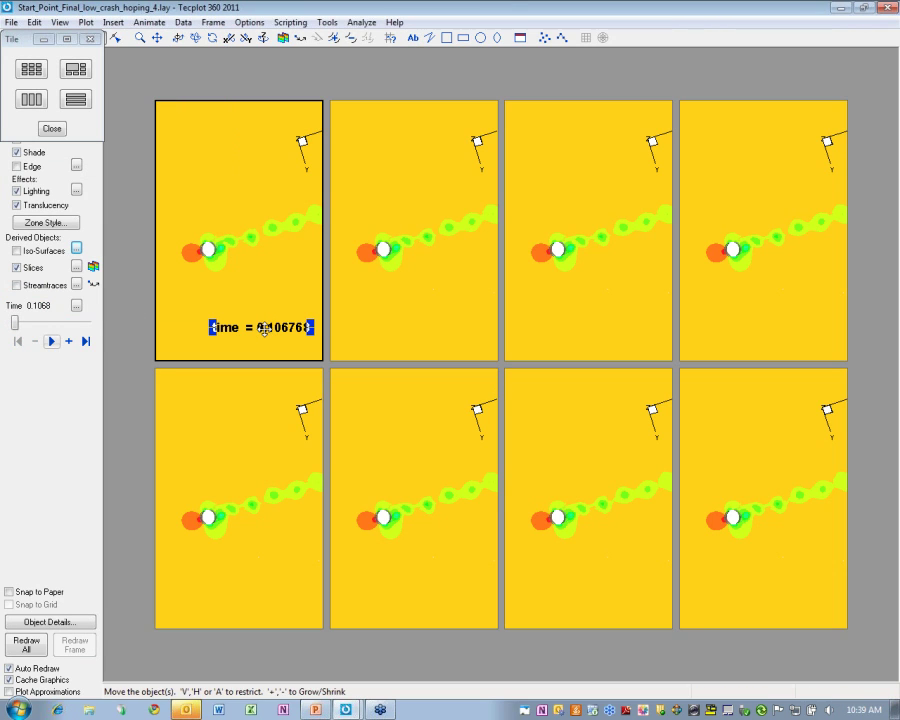
pyautogui.click(392, 338)
pyautogui.click(389, 334)
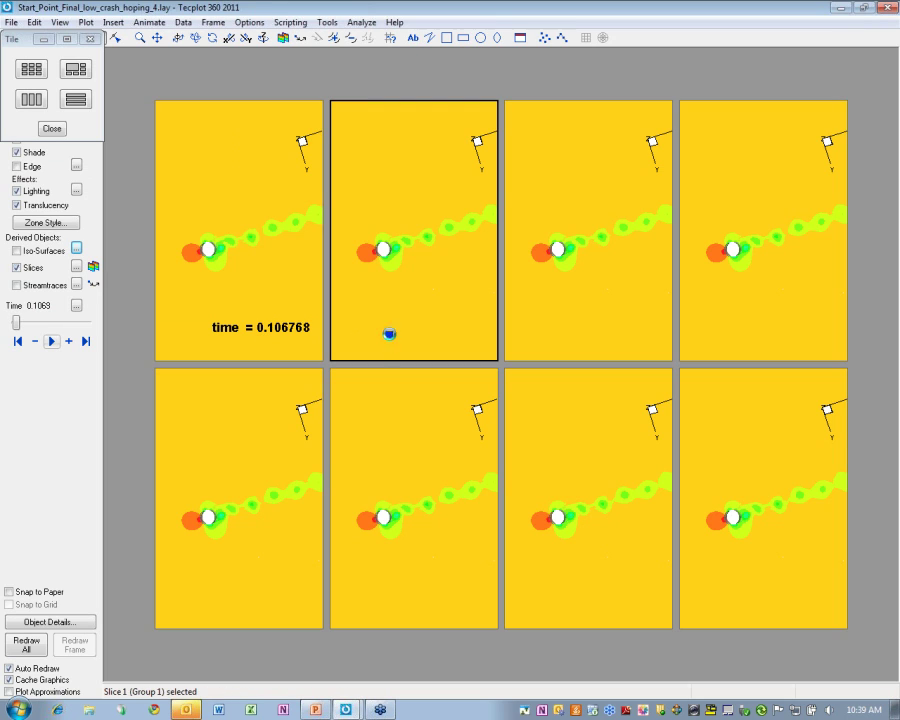
pyautogui.write('time = 0.106946')
pyautogui.click(615, 352)
pyautogui.write('time = 0.106946')
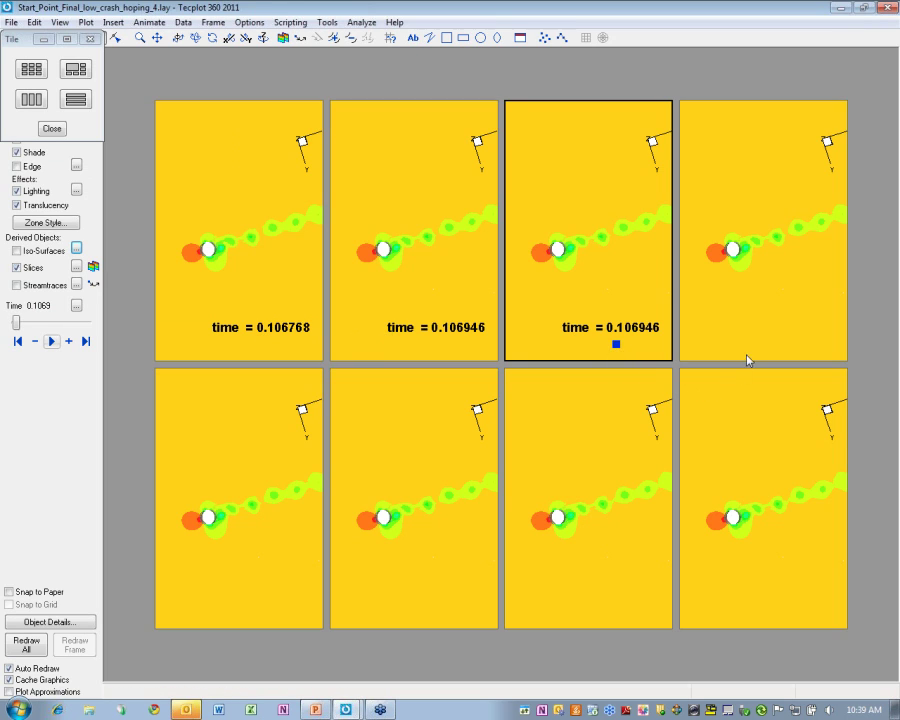
pyautogui.click(763, 380)
pyautogui.write('time = 0.106946')
# Paste the copied solution time label into each of the four lower-row frames.
pyautogui.click(239, 586)
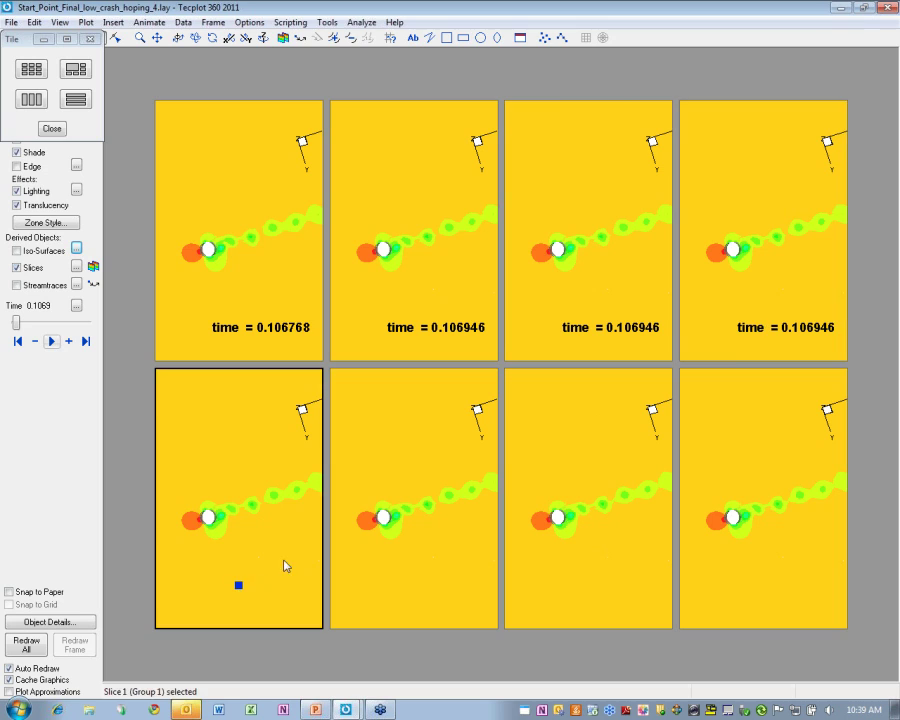
pyautogui.write('time = 0.106946')
pyautogui.click(460, 589)
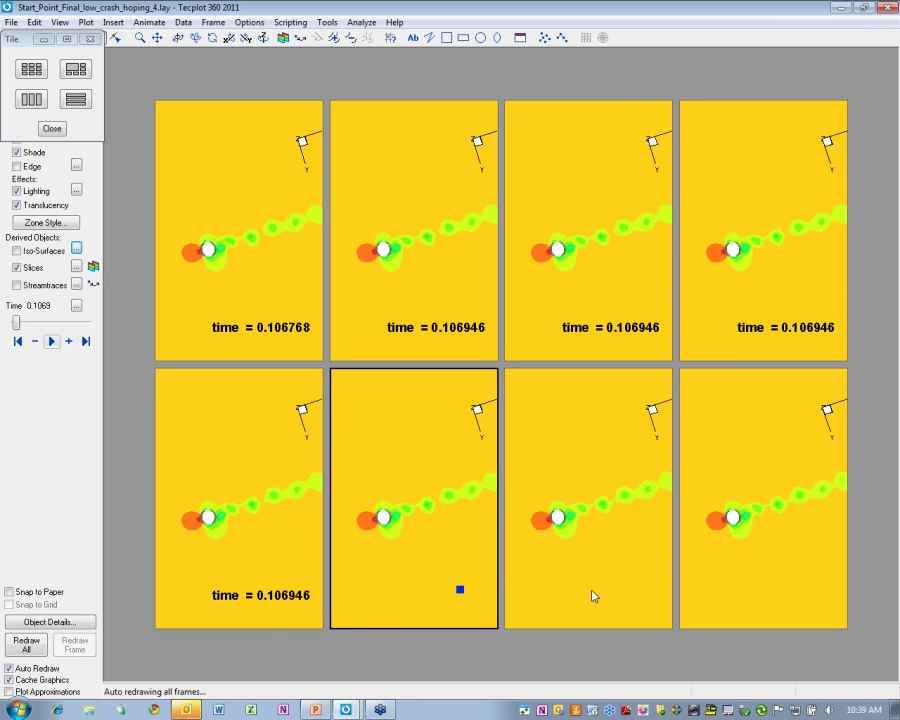
pyautogui.write('time = 0.106946')
pyautogui.click(592, 596)
pyautogui.write('time = 0.107124')
pyautogui.click(760, 600)
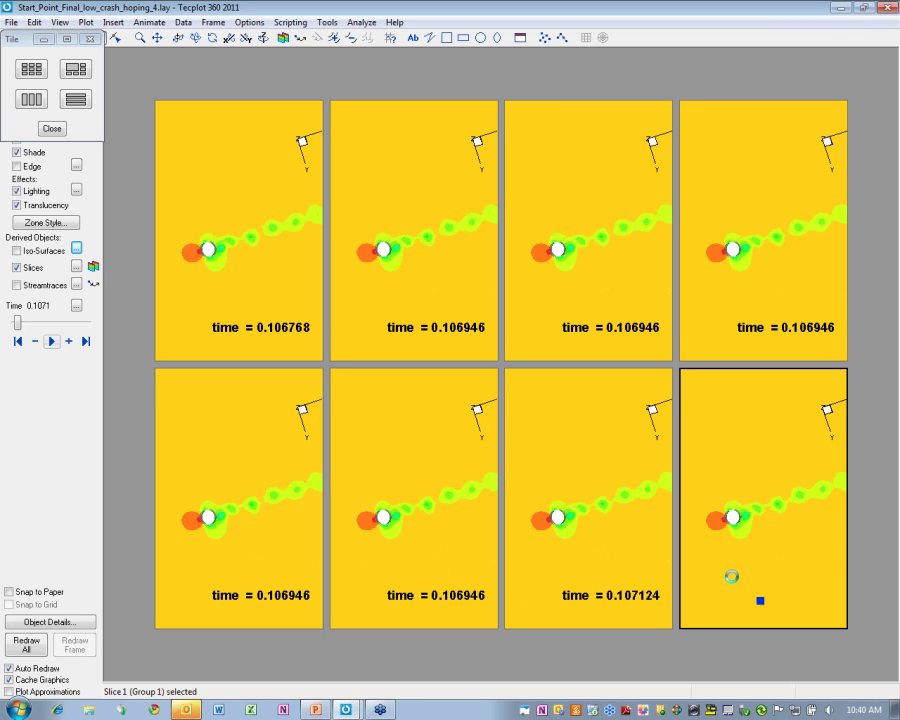
pyautogui.write('time = 0.107124')
# Link Solution Time between frames and apply the setting to all frames in Group 1.
pyautogui.click(212, 22)
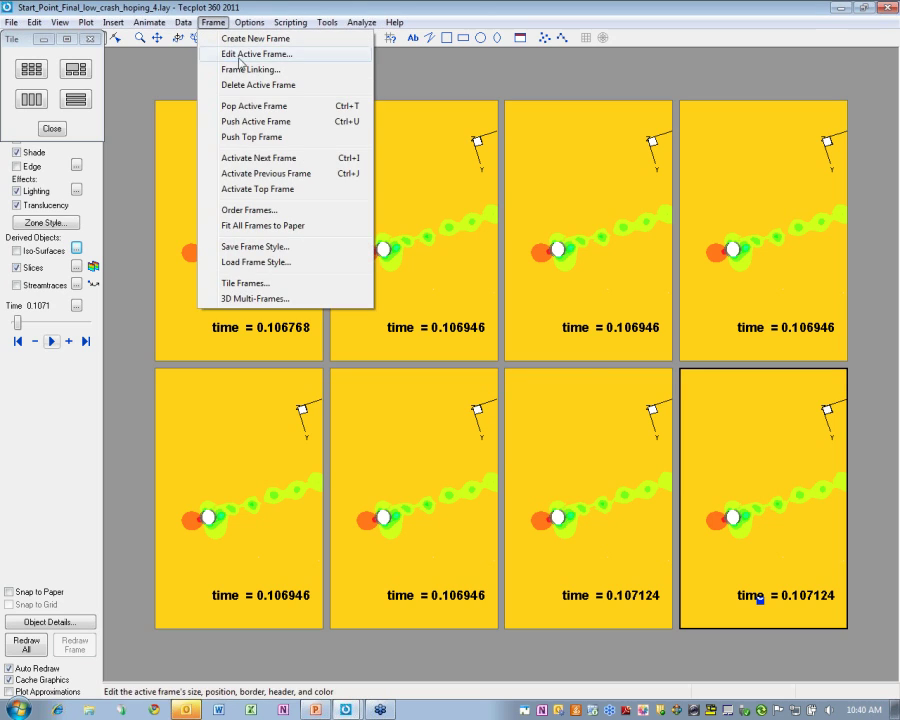
pyautogui.click(240, 69)
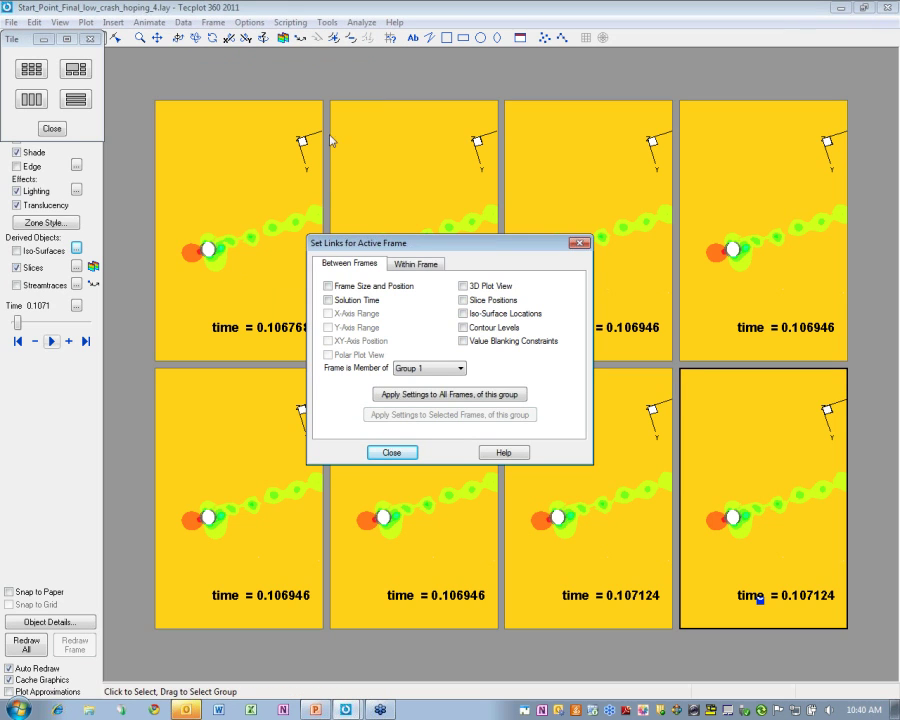
pyautogui.click(341, 301)
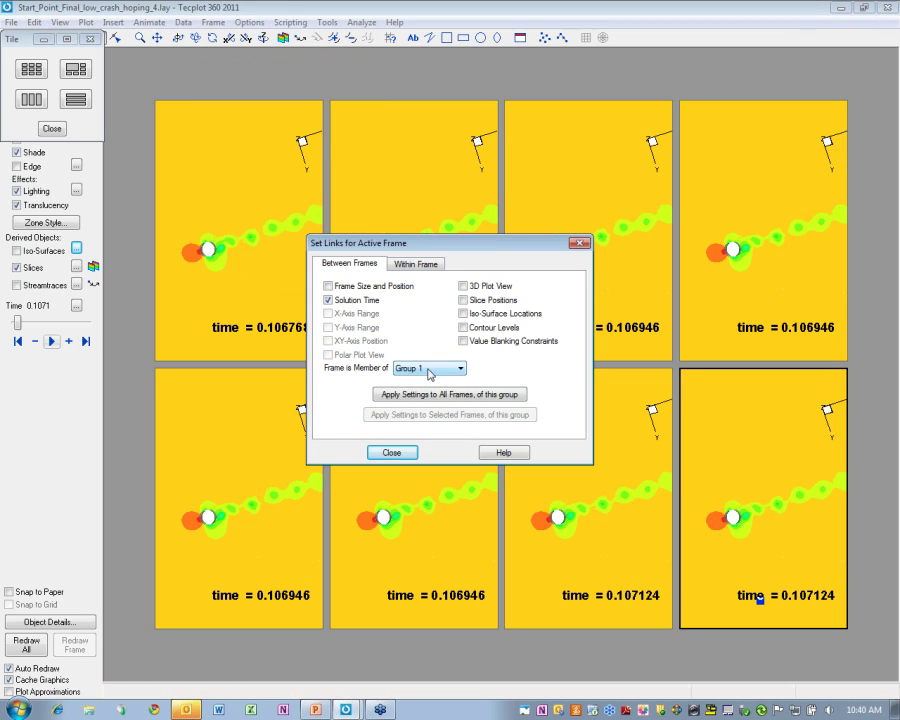
pyautogui.click(413, 396)
pyautogui.click(396, 453)
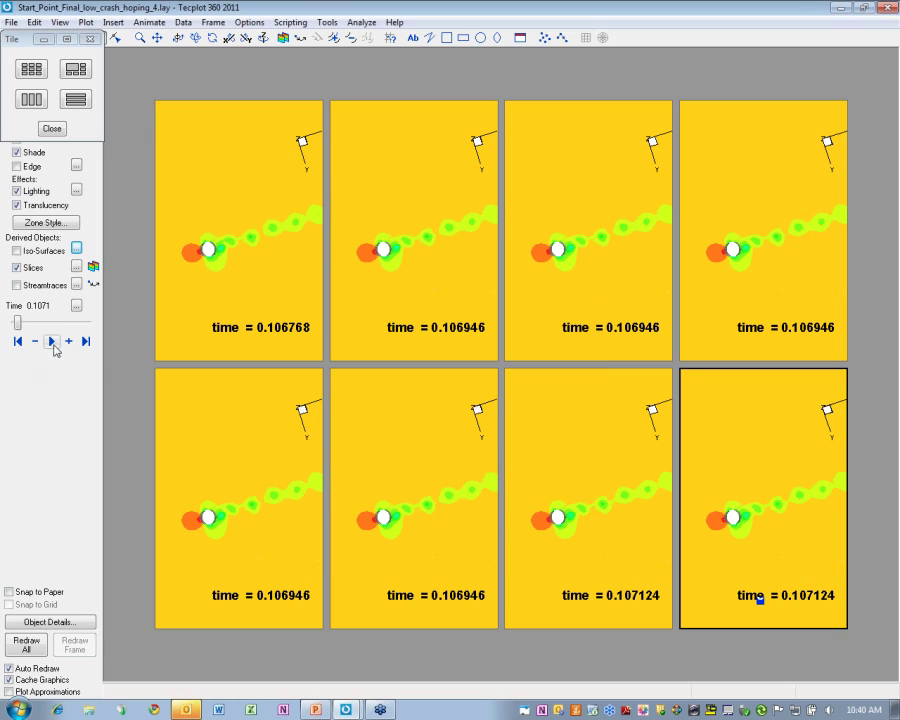
# Animate the linked frames through time, stop the animation, and set the solution time to 0.1141.
pyautogui.click(52, 341)
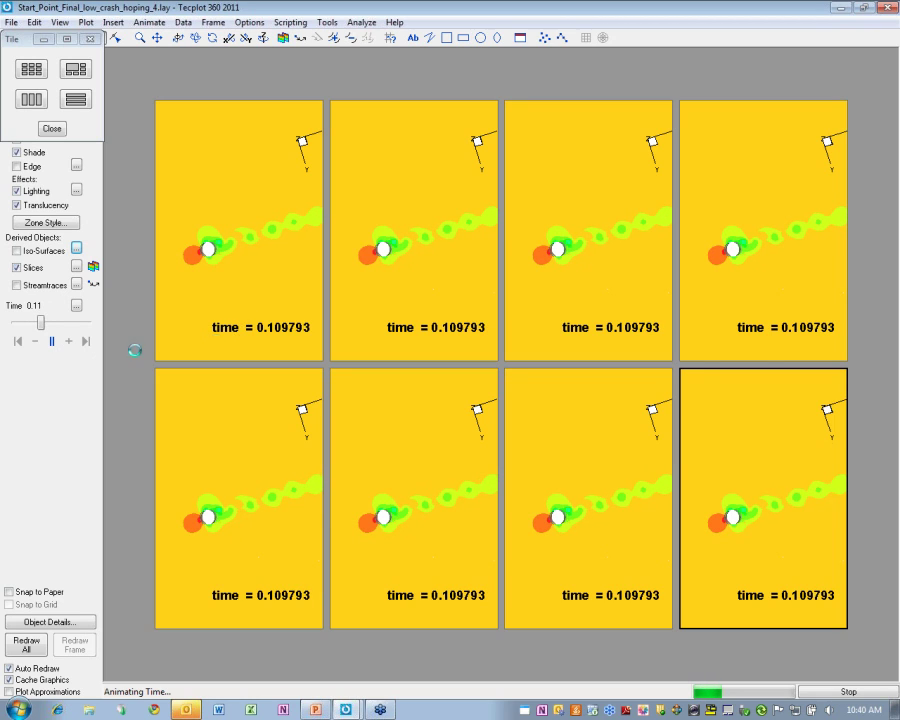
pyautogui.click(52, 342)
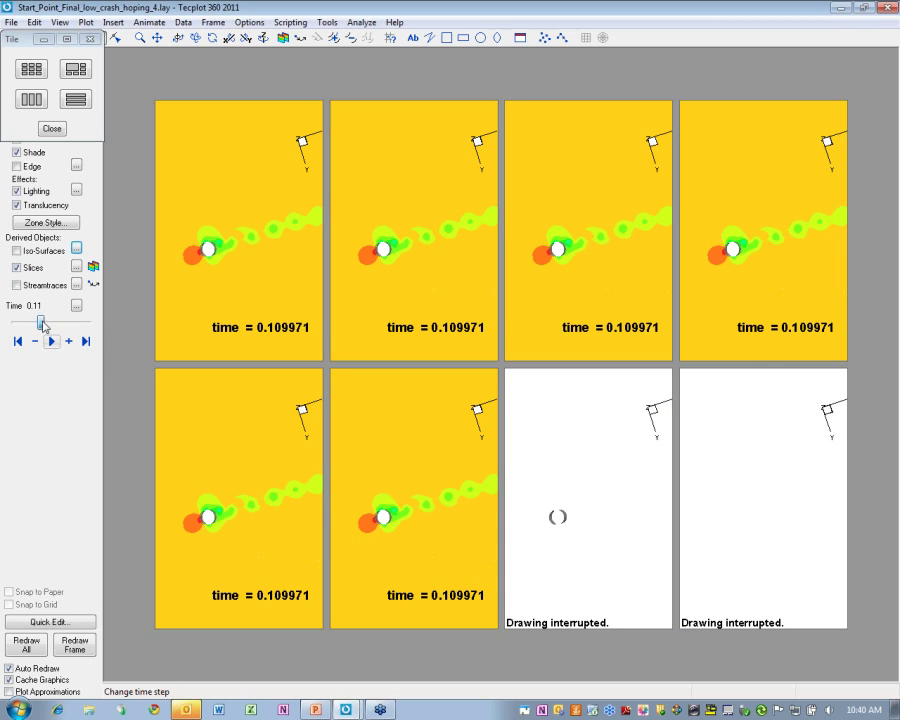
pyautogui.click(73, 321)
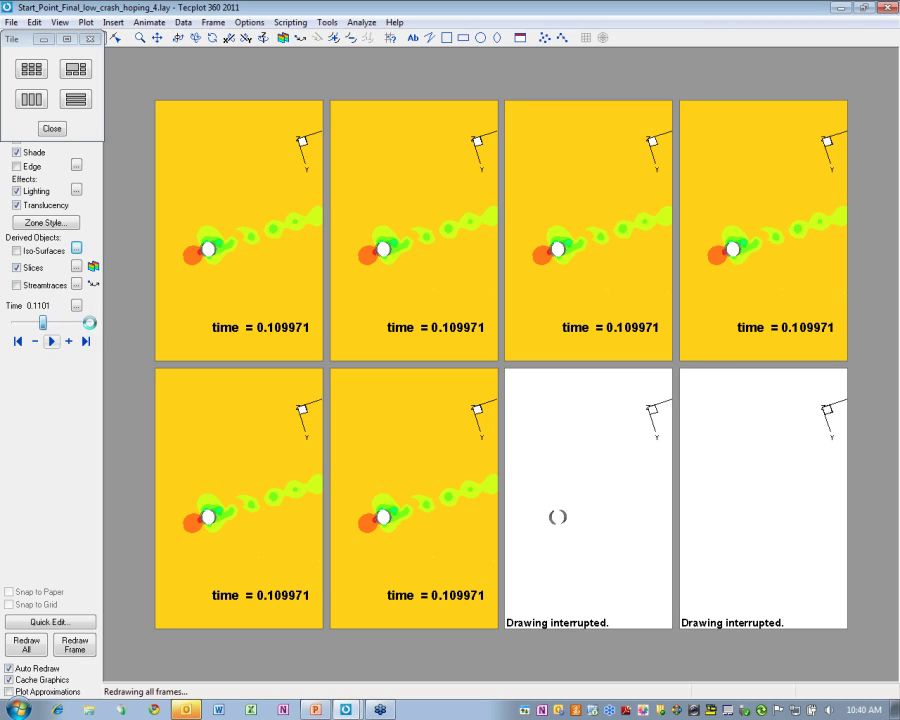
pyautogui.click(75, 321)
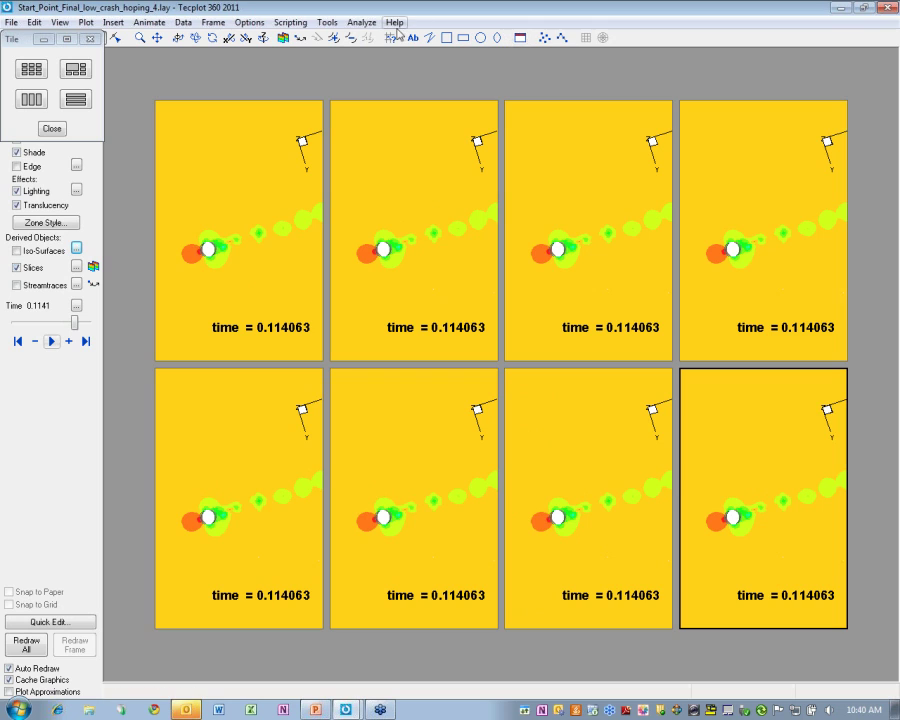
# Create a time series plot by probing a point in the wake just behind the cylinder in the second upper-row frame.
pyautogui.click(362, 22)
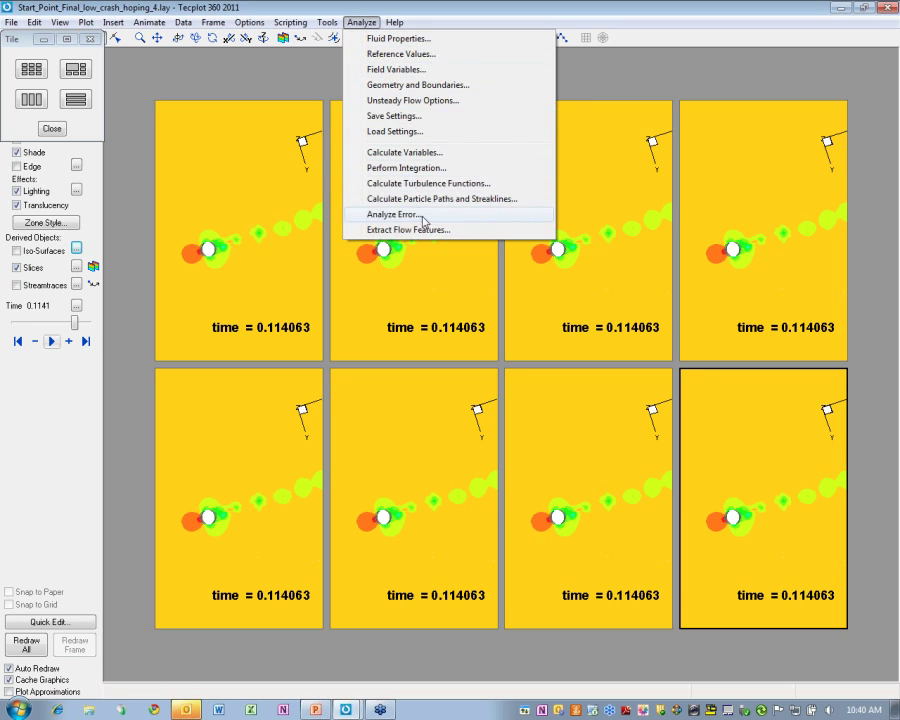
pyautogui.moveTo(327, 22)
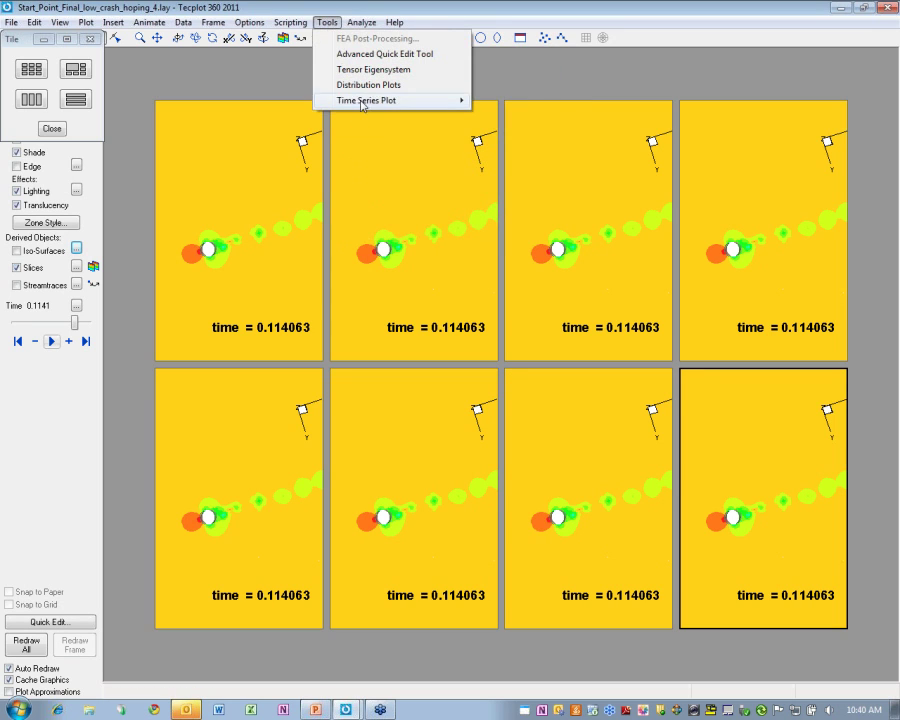
pyautogui.moveTo(366, 100)
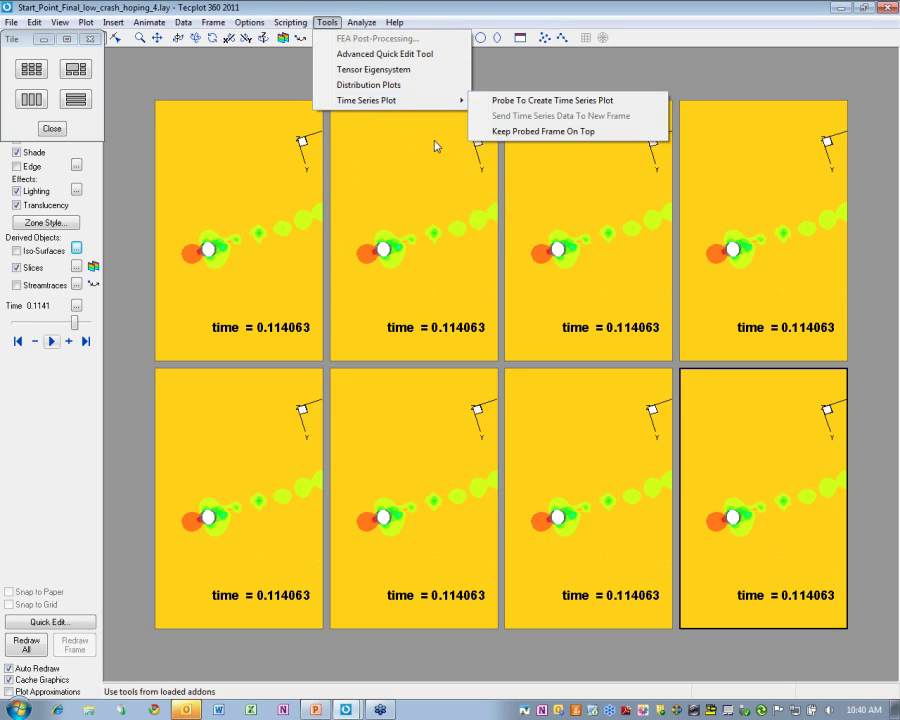
pyautogui.click(503, 102)
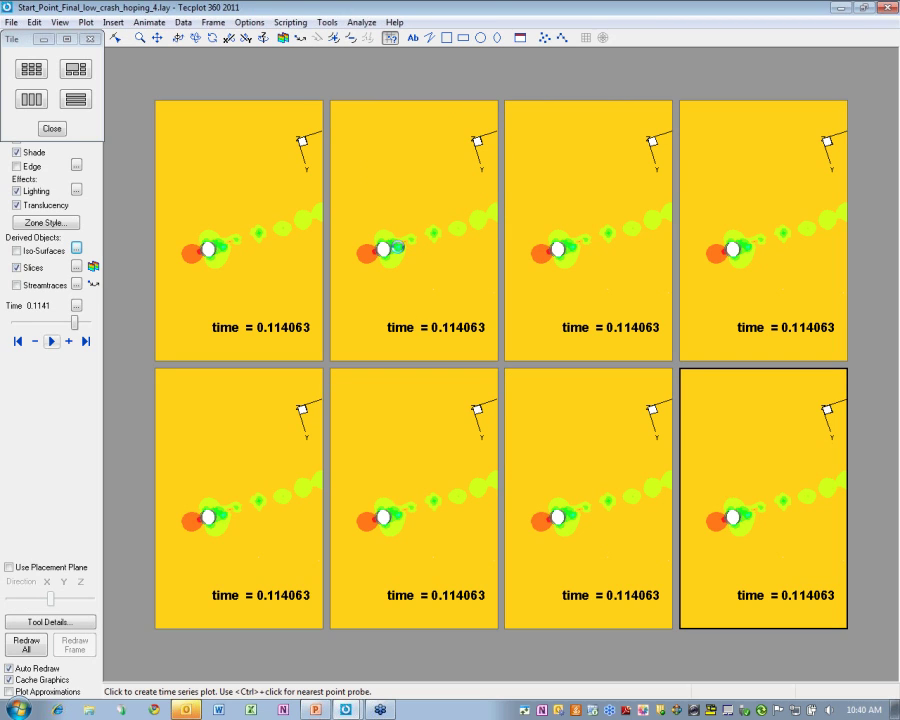
pyautogui.click(427, 268)
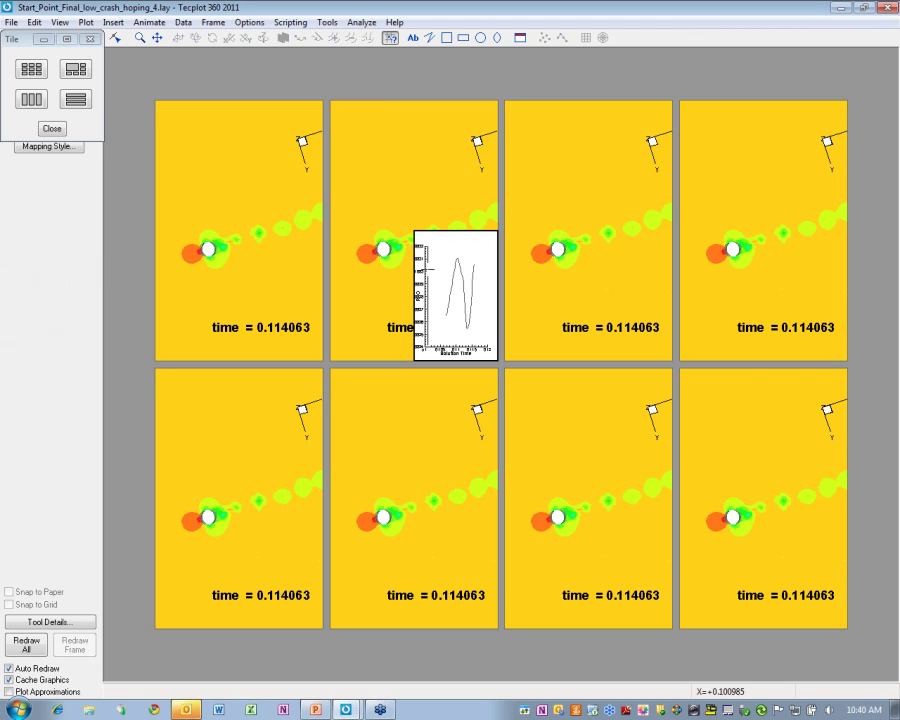
# Probe the slice's variable values at points around the cylinder in the second upper-row frame.
pyautogui.click(375, 232)
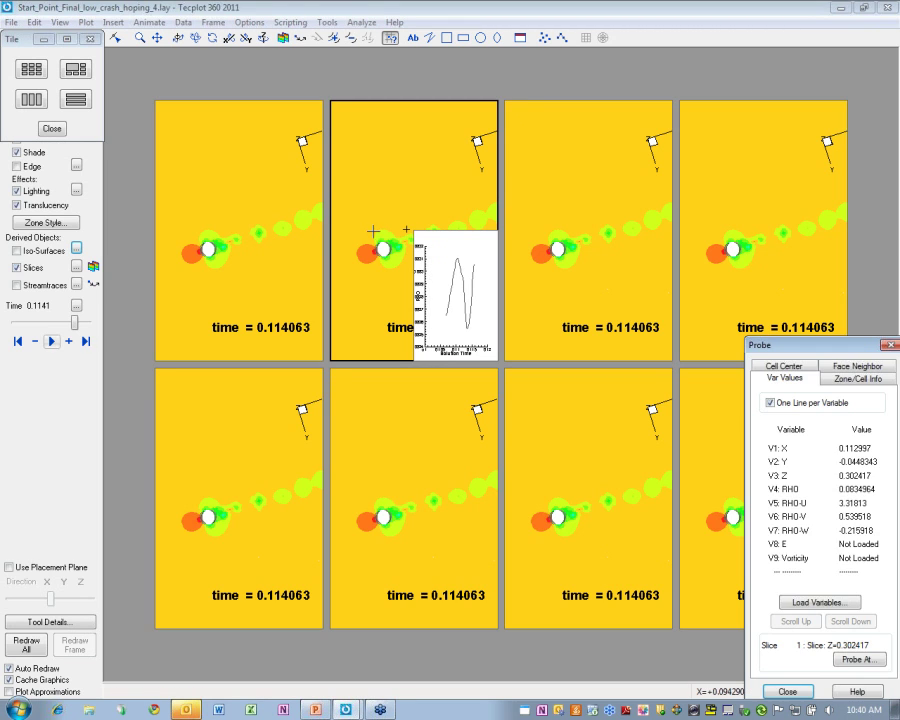
pyautogui.click(373, 232)
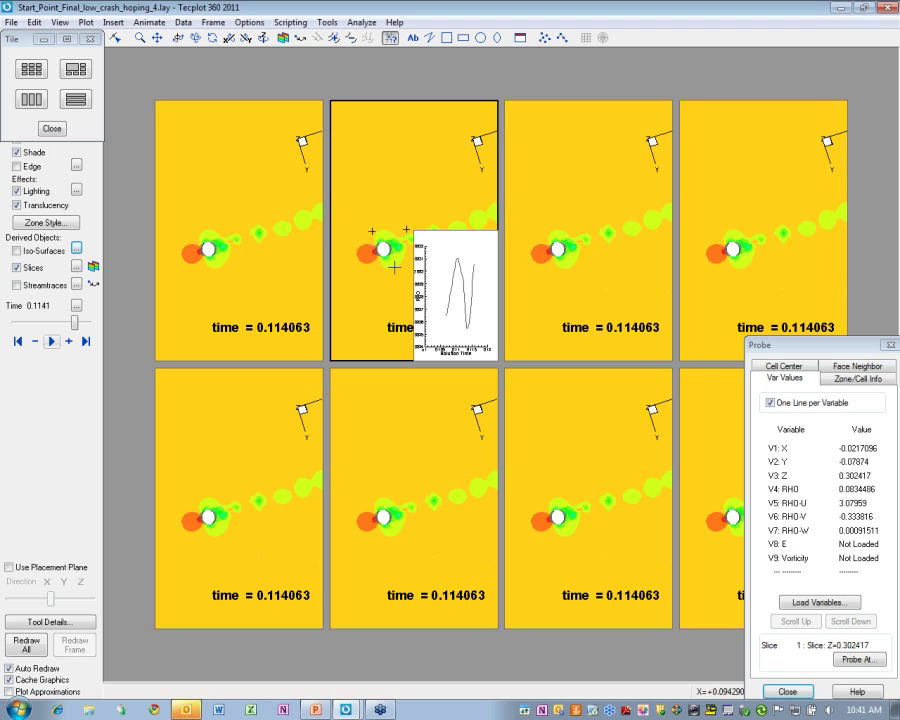
pyautogui.click(399, 263)
# Resume time series probing and plot the histories of further points close behind the cylinder in the second upper-row frame.
pyautogui.click(362, 22)
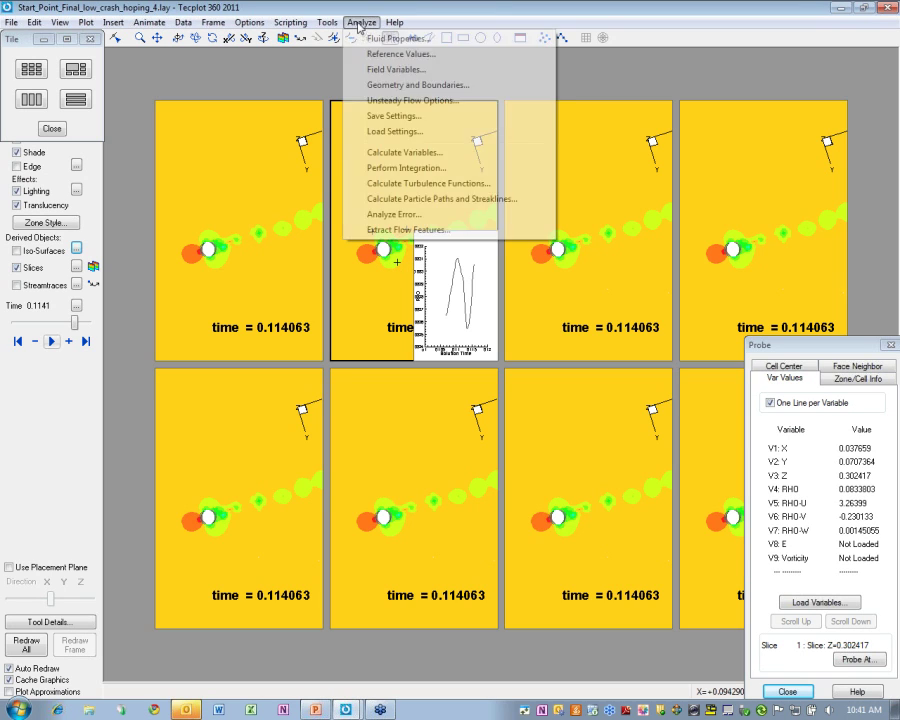
pyautogui.moveTo(328, 23)
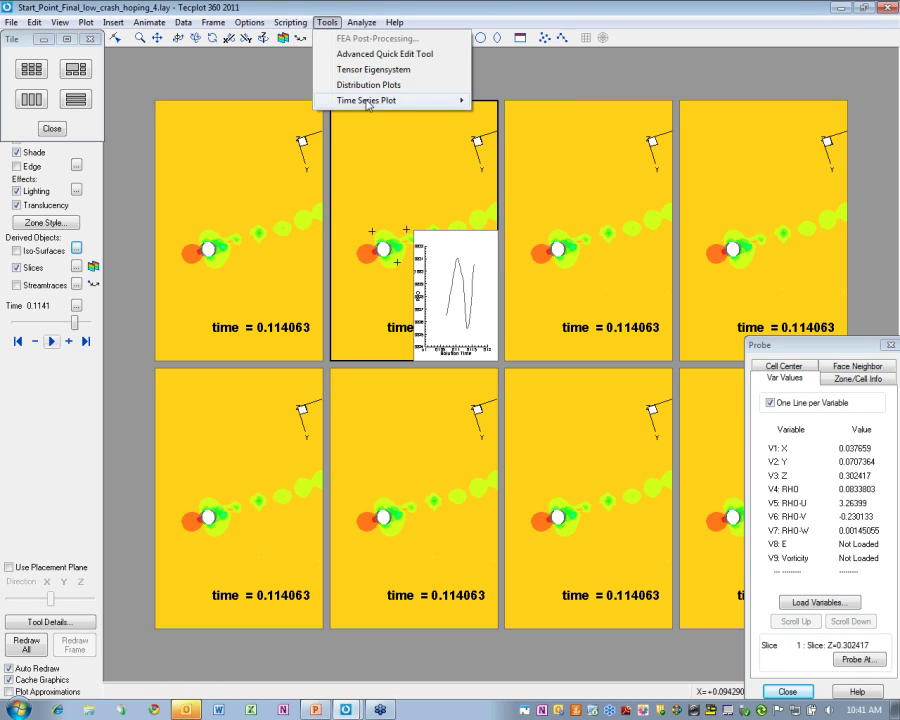
pyautogui.moveTo(400, 100)
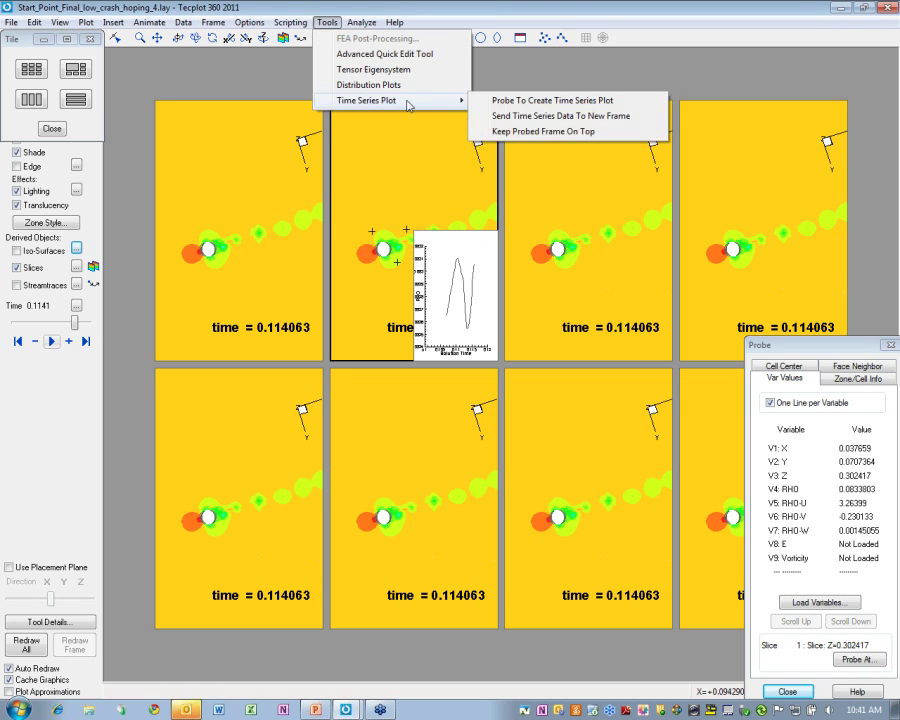
pyautogui.click(518, 100)
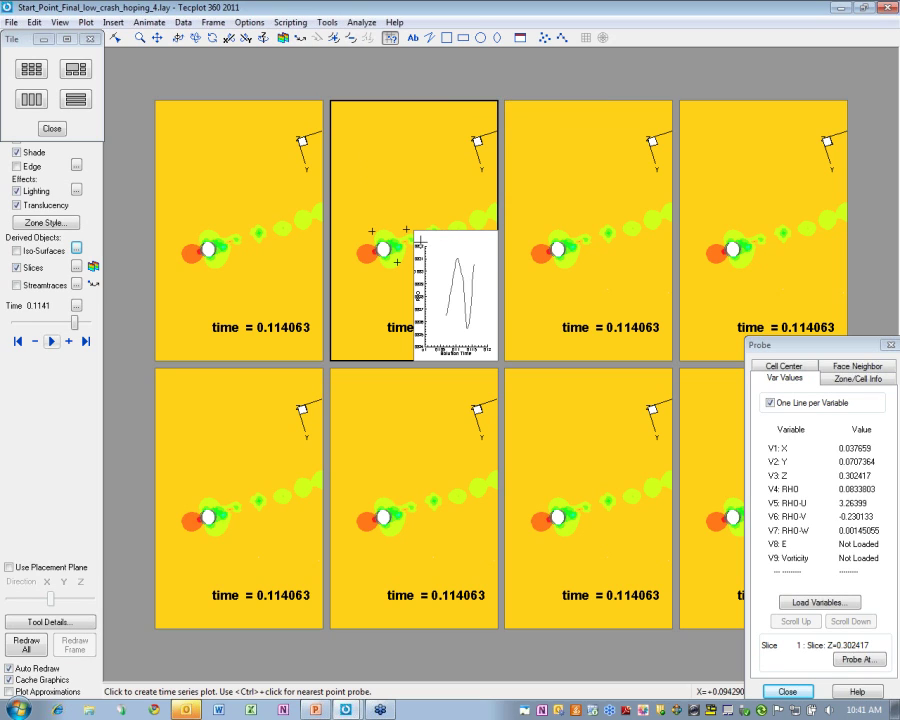
pyautogui.click(400, 245)
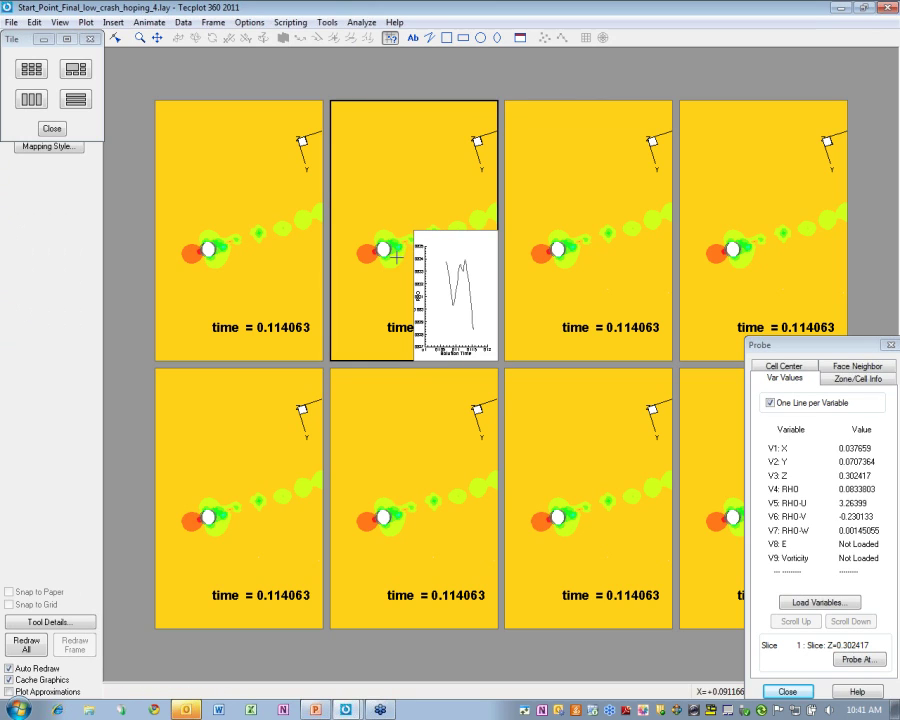
pyautogui.click(396, 260)
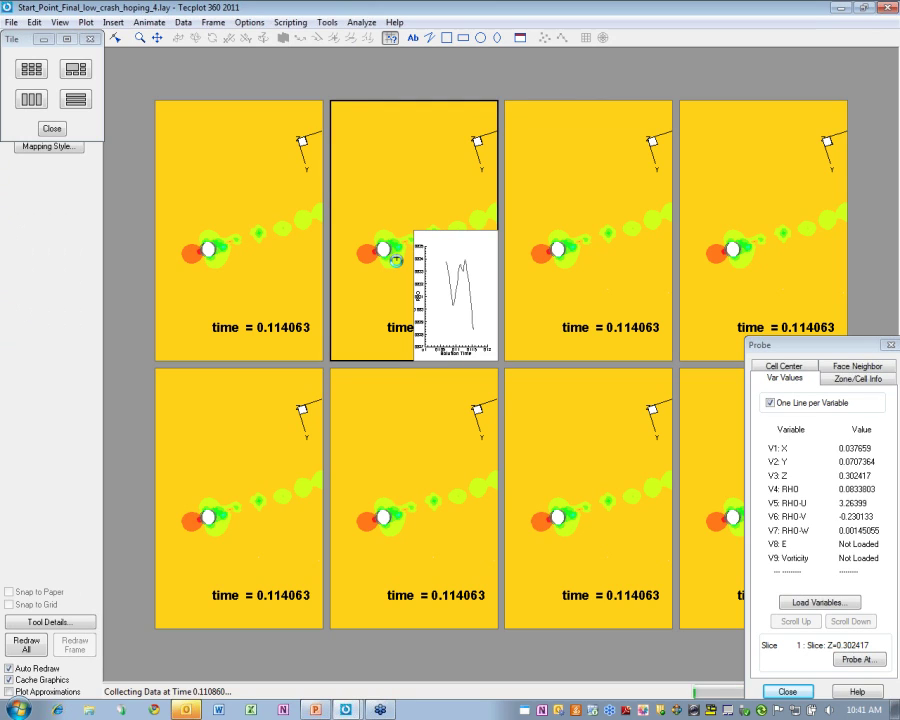
pyautogui.click(397, 245)
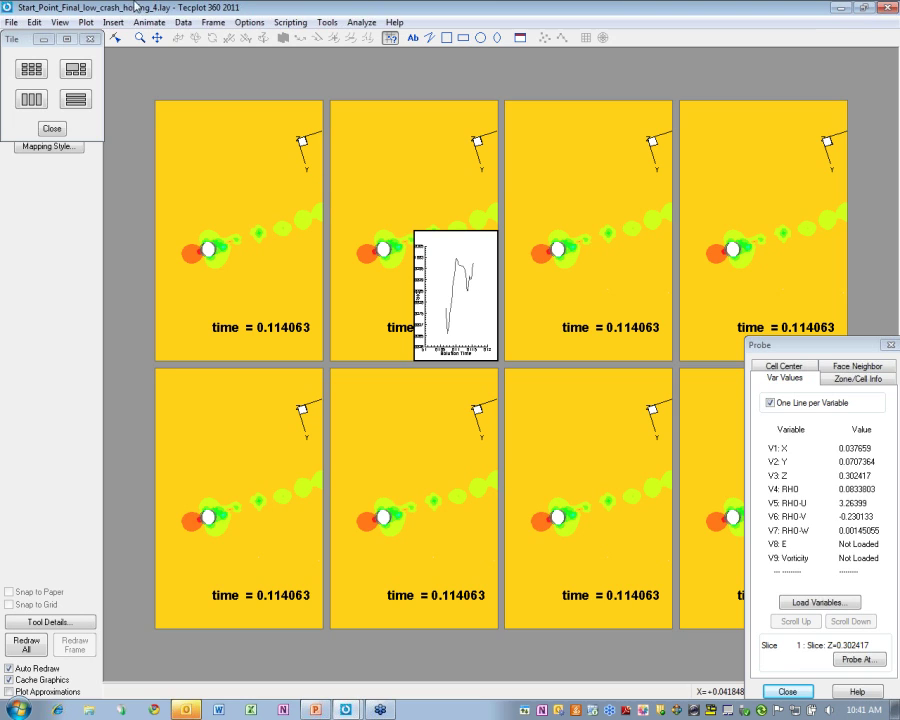
# Dismiss the tiling dialog, then examine the PLOT3D Loader's file selection options and leave it without loading data.
pyautogui.click(89, 39)
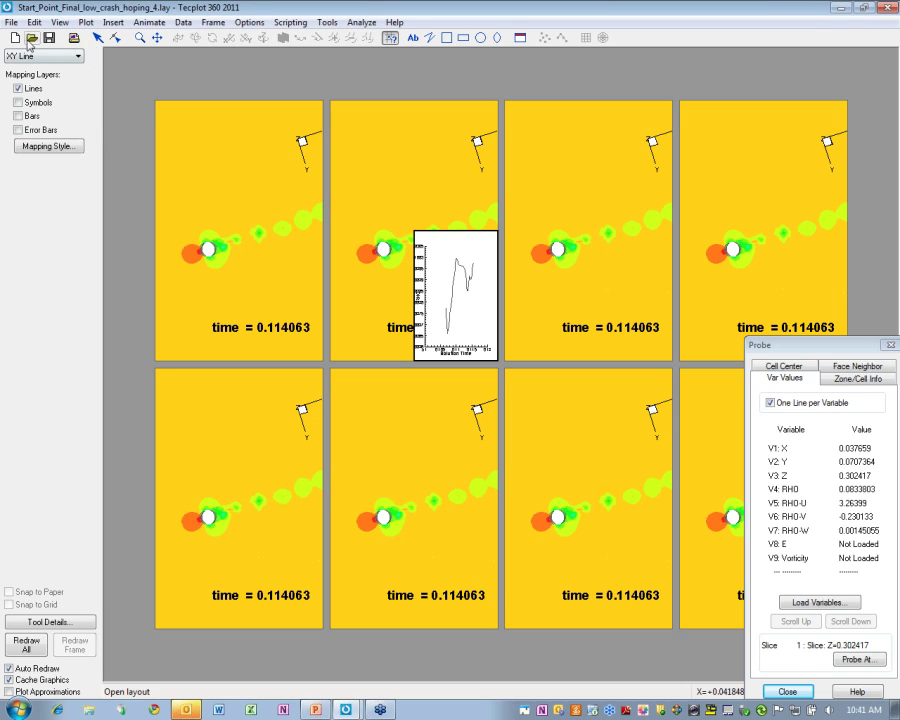
pyautogui.click(10, 23)
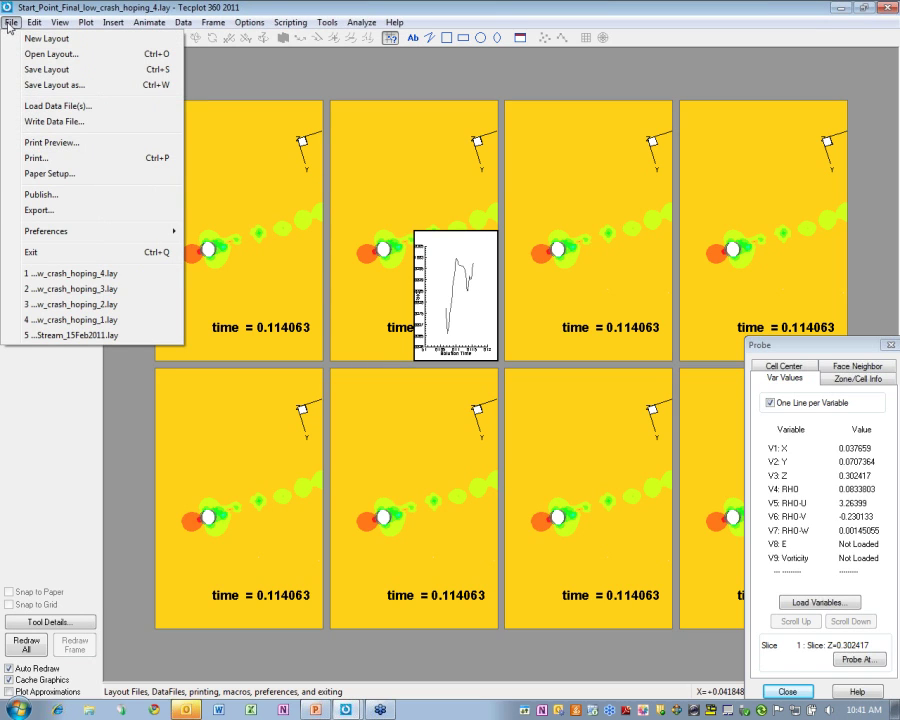
pyautogui.click(58, 105)
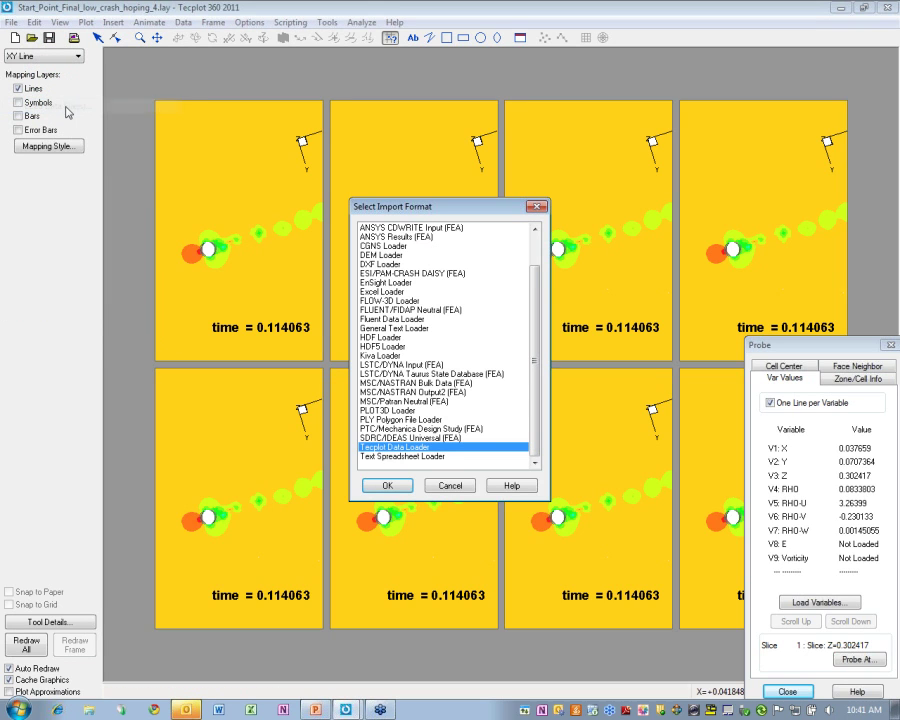
pyautogui.click(390, 410)
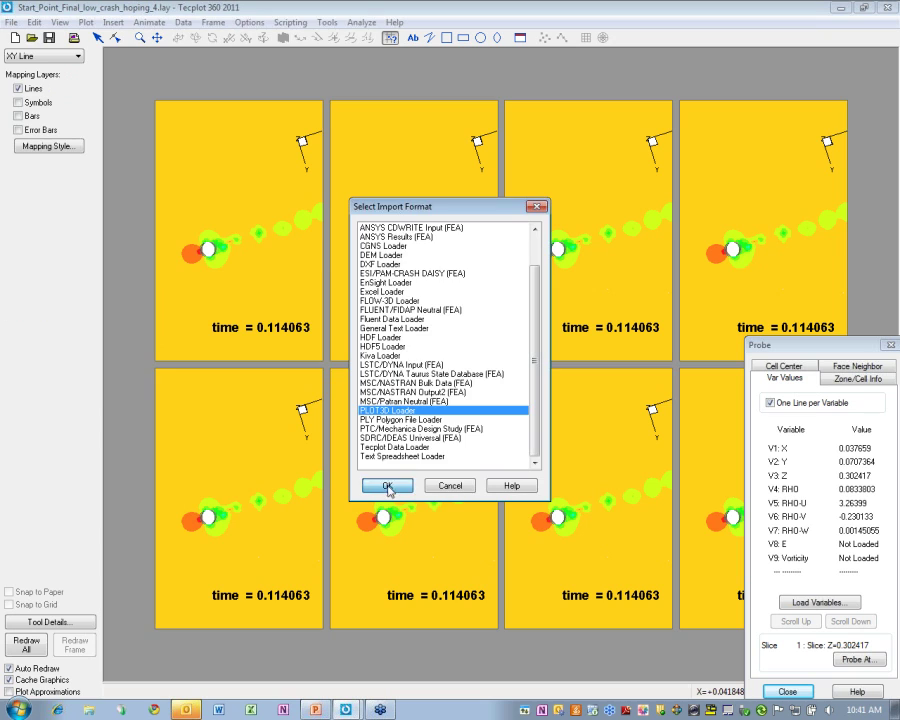
pyautogui.click(387, 486)
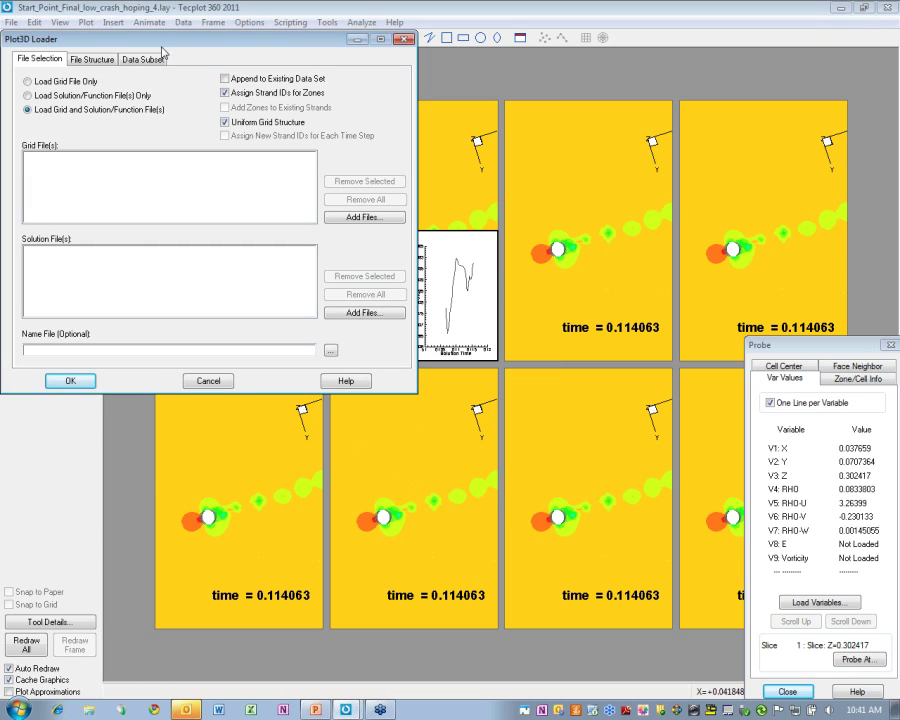
pyautogui.moveTo(162, 40); pyautogui.dragTo(254, 127)
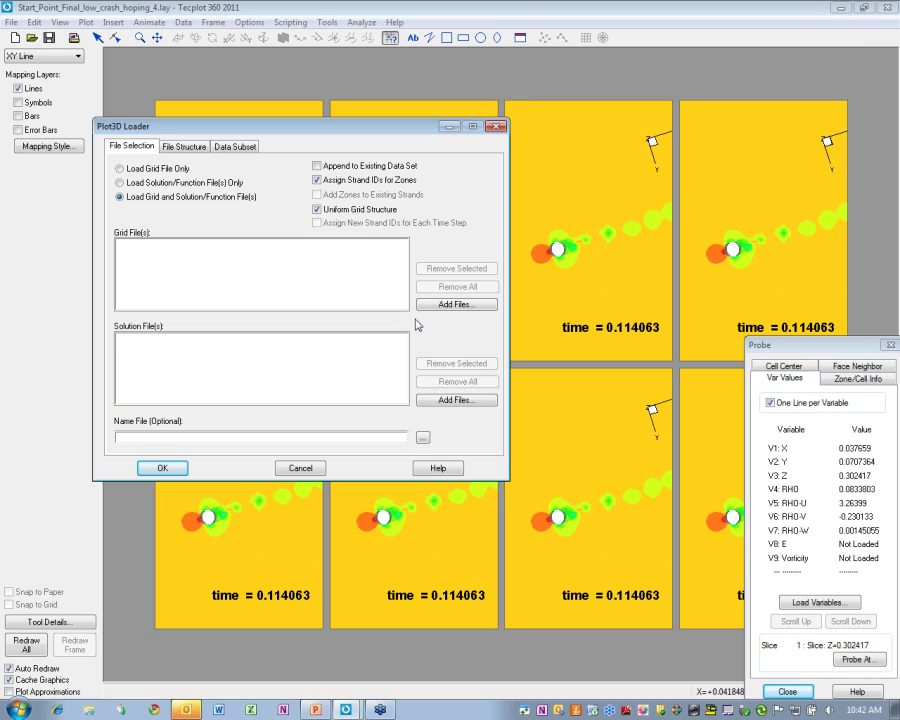
pyautogui.click(497, 126)
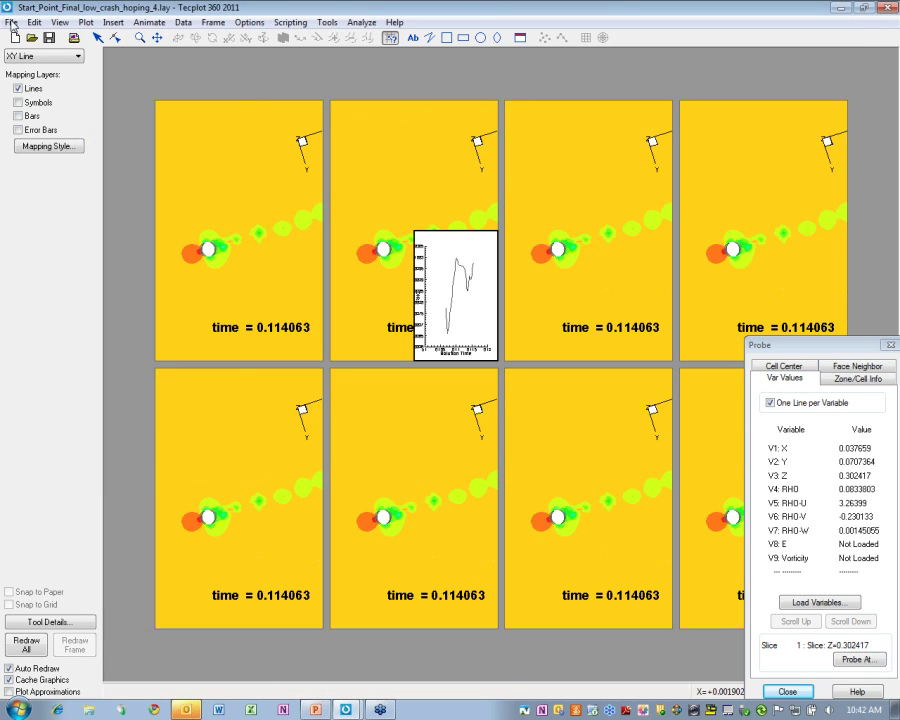
# Examine the CGNS Loader's section mapping and transient options, then leave it without loading any files.
pyautogui.click(9, 22)
pyautogui.click(57, 105)
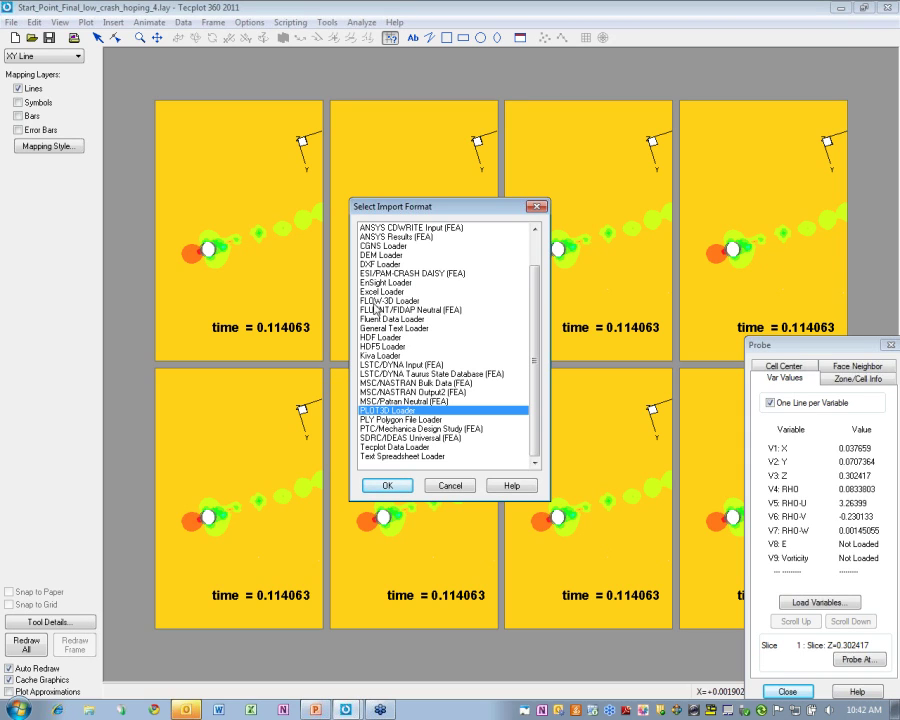
pyautogui.click(383, 246)
pyautogui.click(384, 484)
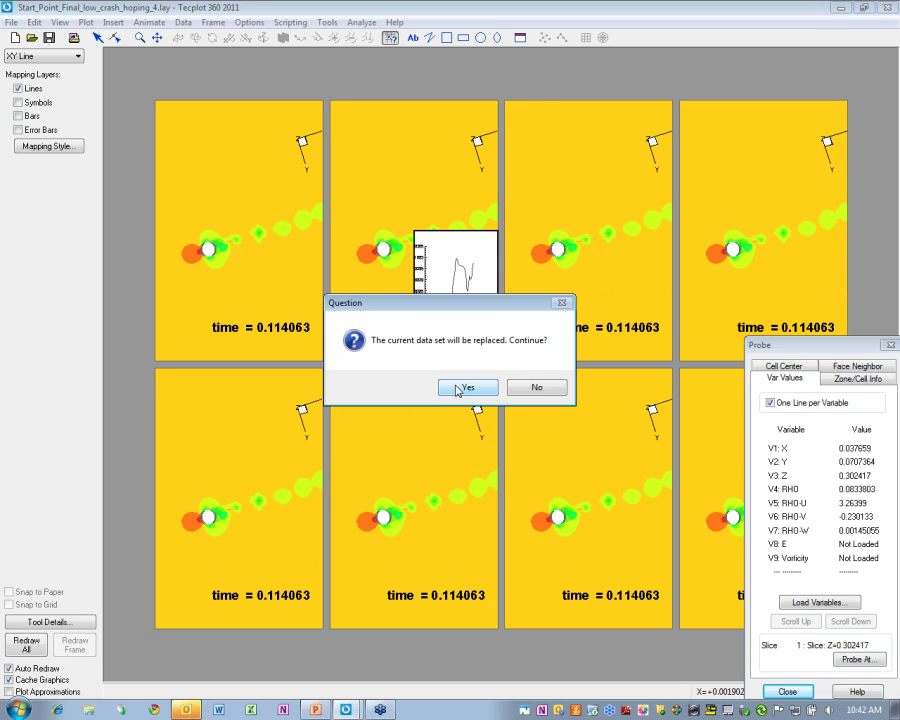
pyautogui.click(463, 387)
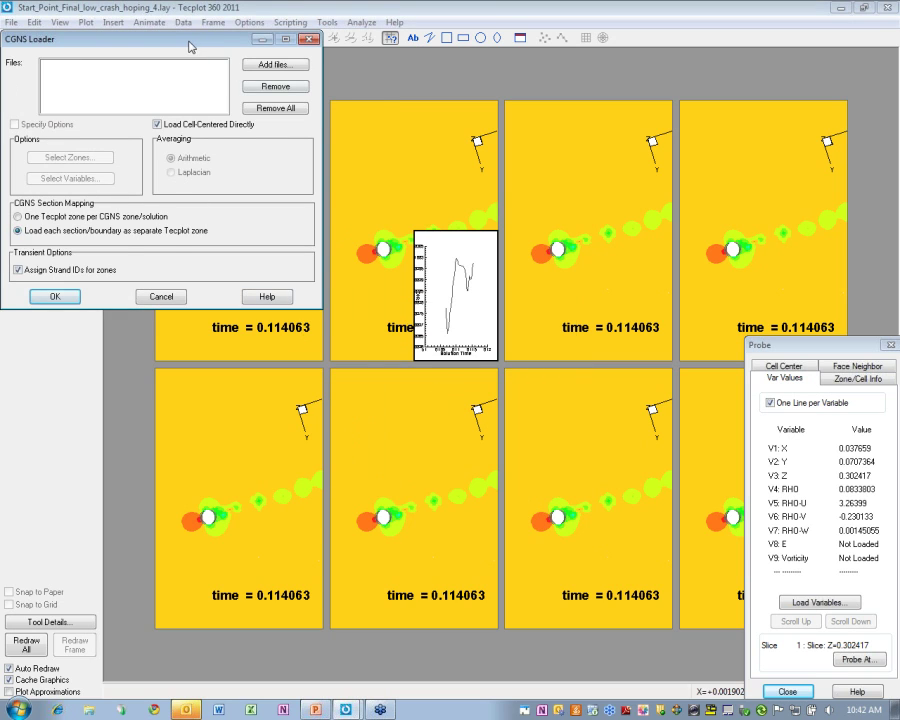
pyautogui.moveTo(189, 46); pyautogui.dragTo(249, 100)
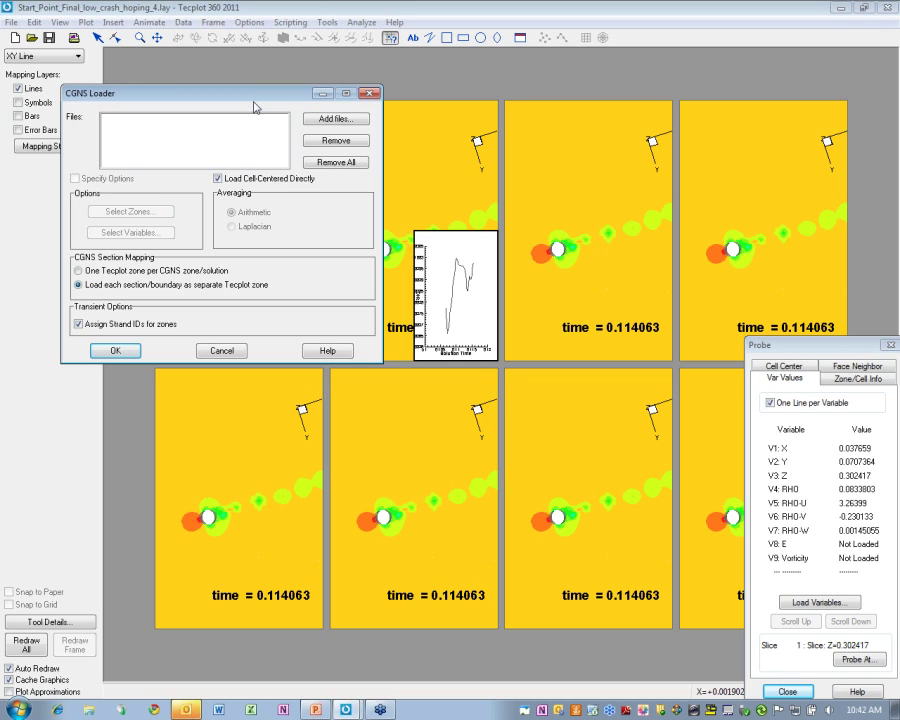
pyautogui.click(370, 93)
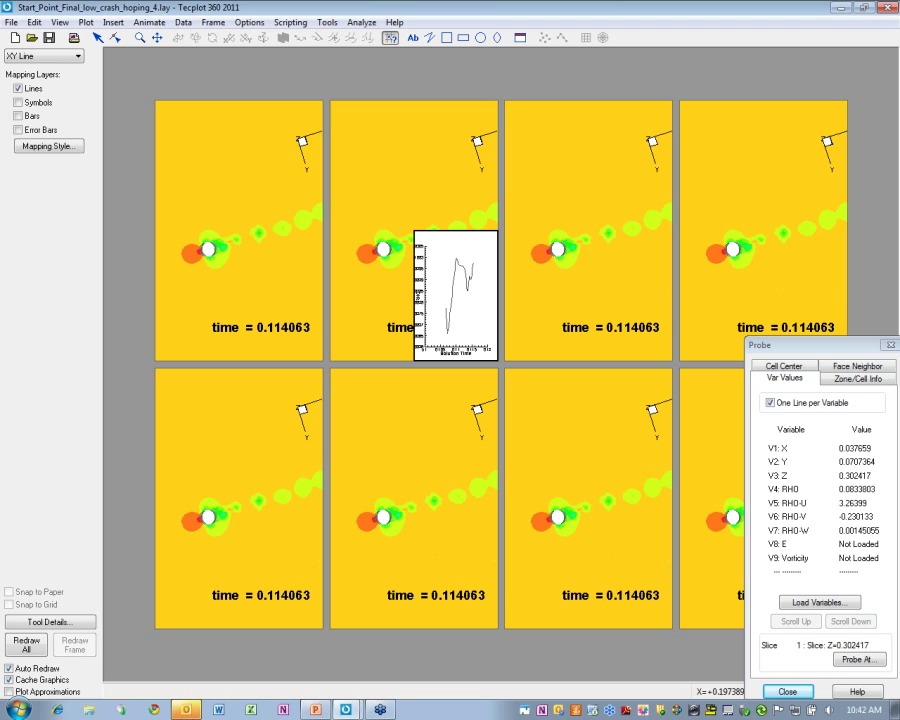
# Switch to the PowerPoint webinar presentation and find the Summary slide near the end of the slide list.
pyautogui.click(315, 709)
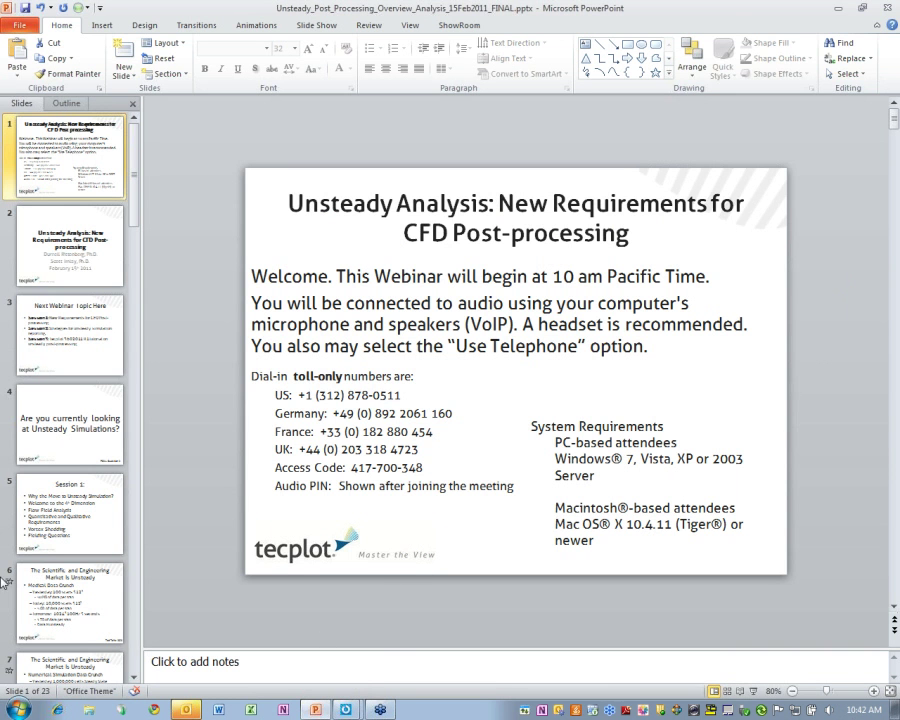
pyautogui.scroll(-6, 62, 600)
pyautogui.scroll(-10, 62, 600)
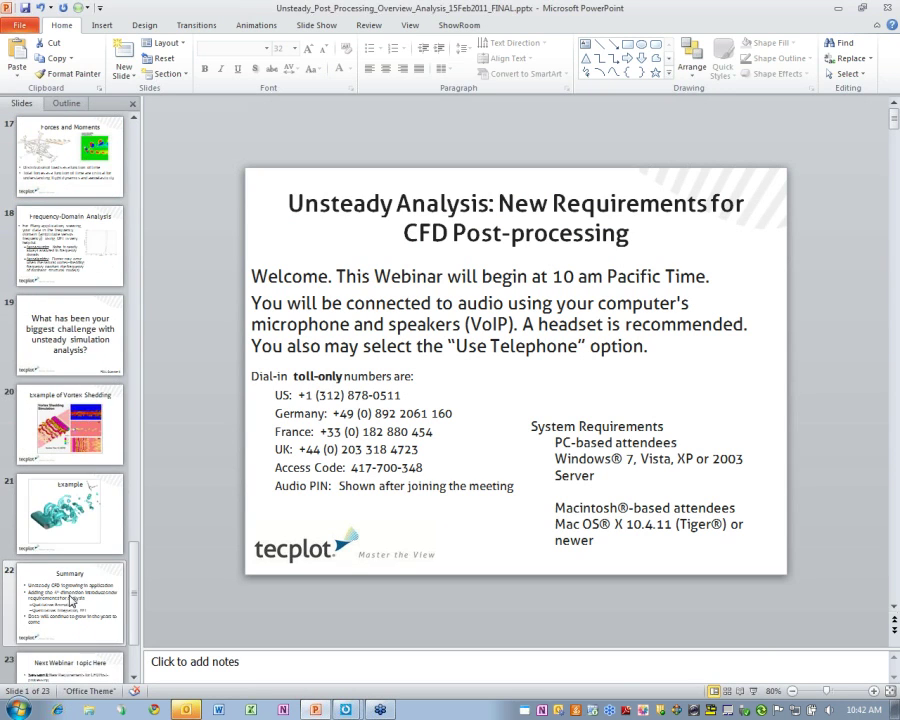
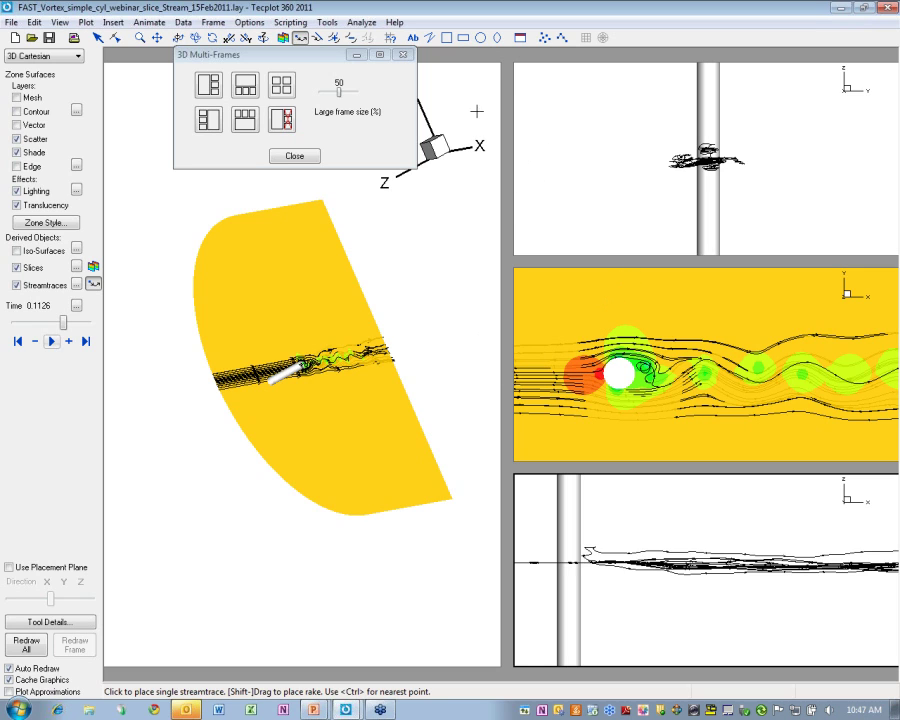
pyautogui.click(360, 22)
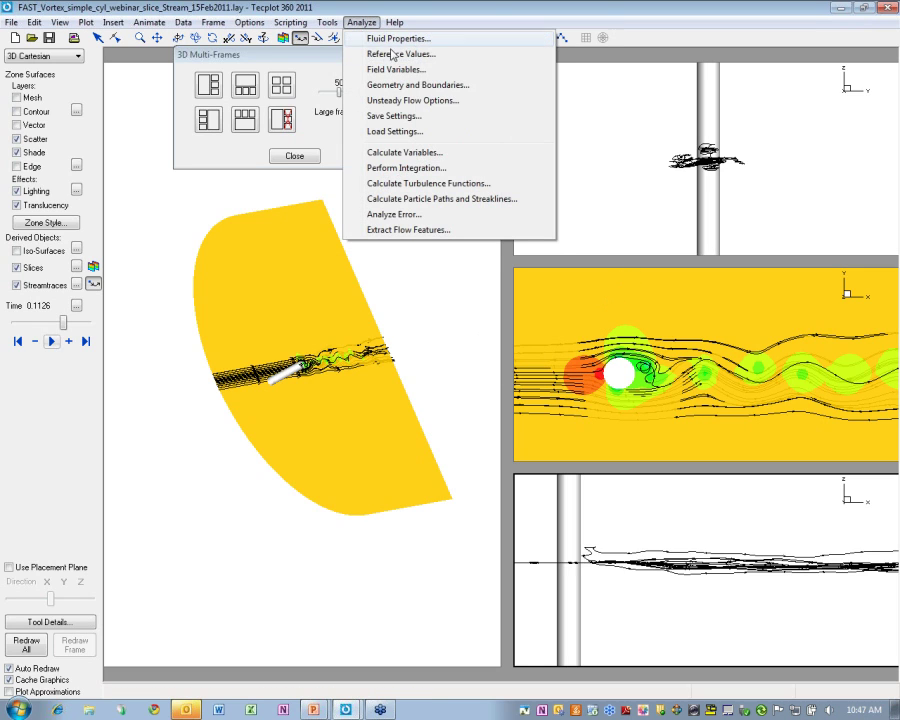
pyautogui.click(459, 156)
pyautogui.moveTo(182, 43); pyautogui.dragTo(347, 148)
pyautogui.click(436, 137)
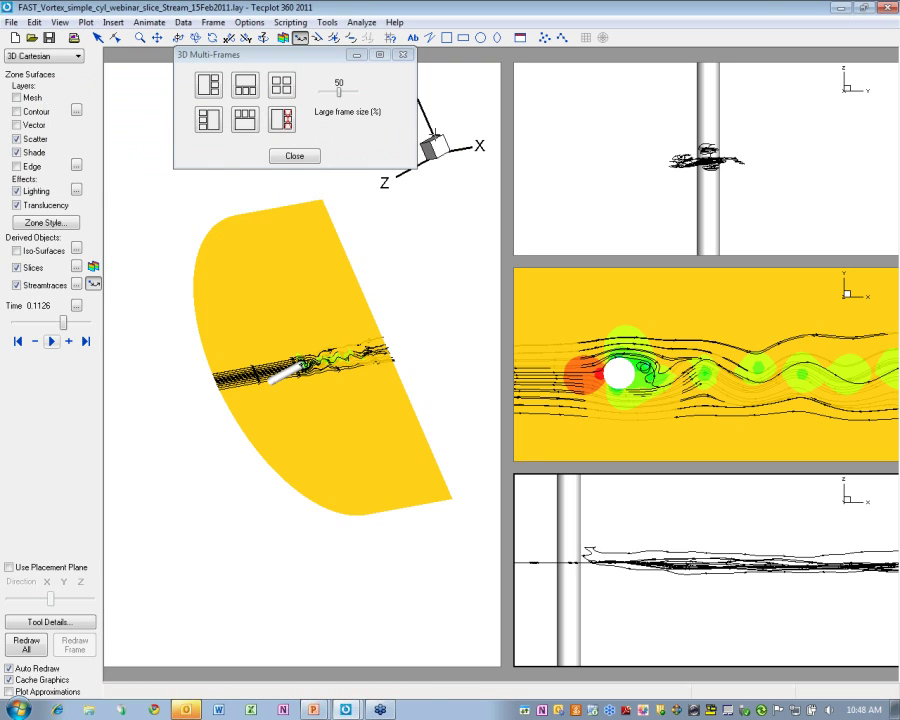
# Set up an integration of type Scalar Integral with RHO as the scalar variable.
pyautogui.click(360, 22)
pyautogui.click(406, 168)
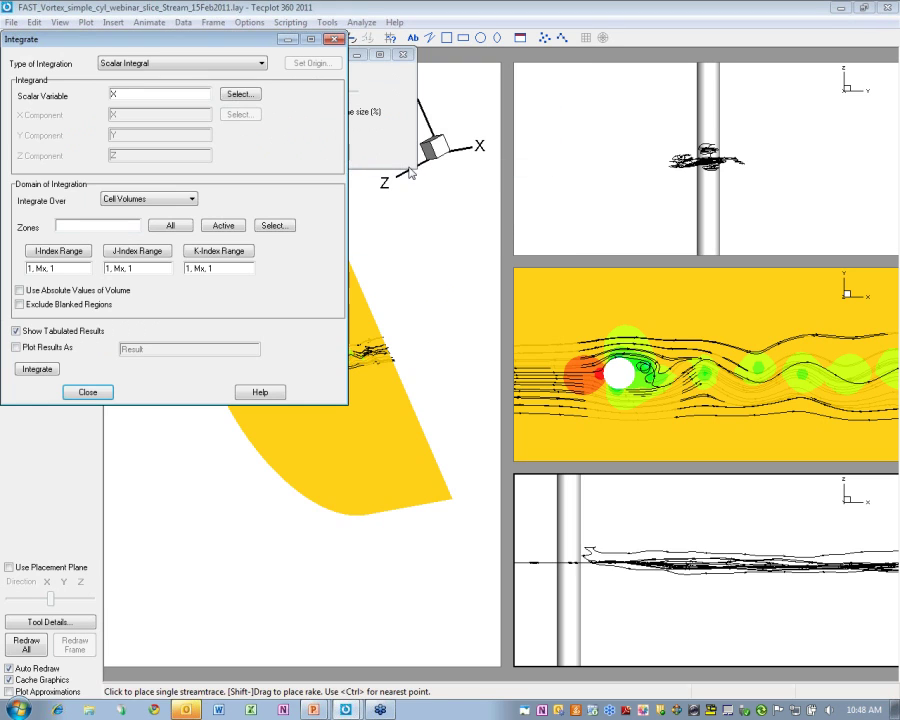
pyautogui.click(253, 64)
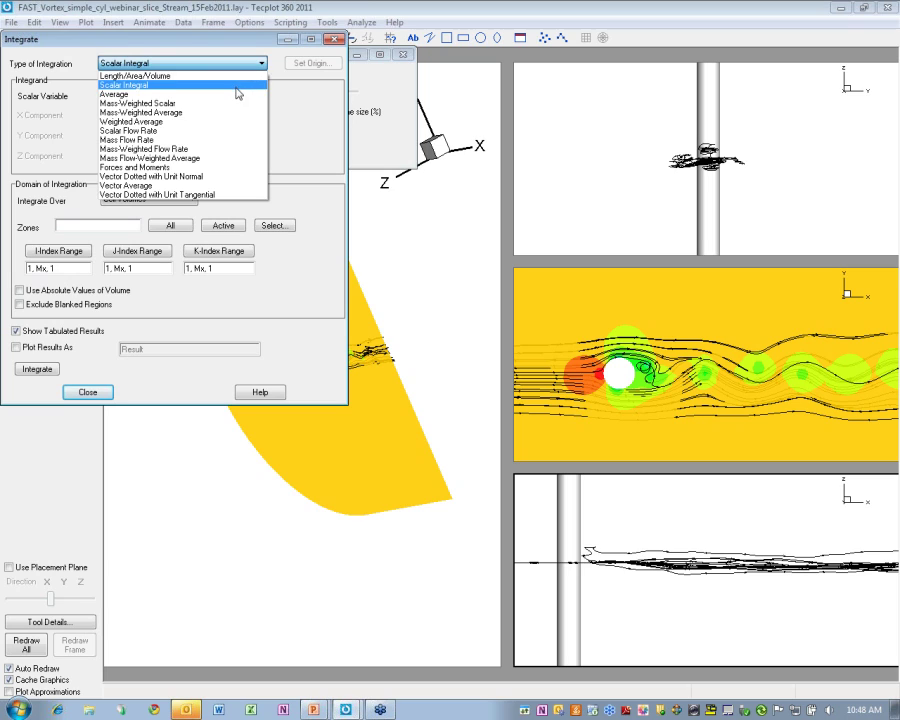
pyautogui.click(138, 63)
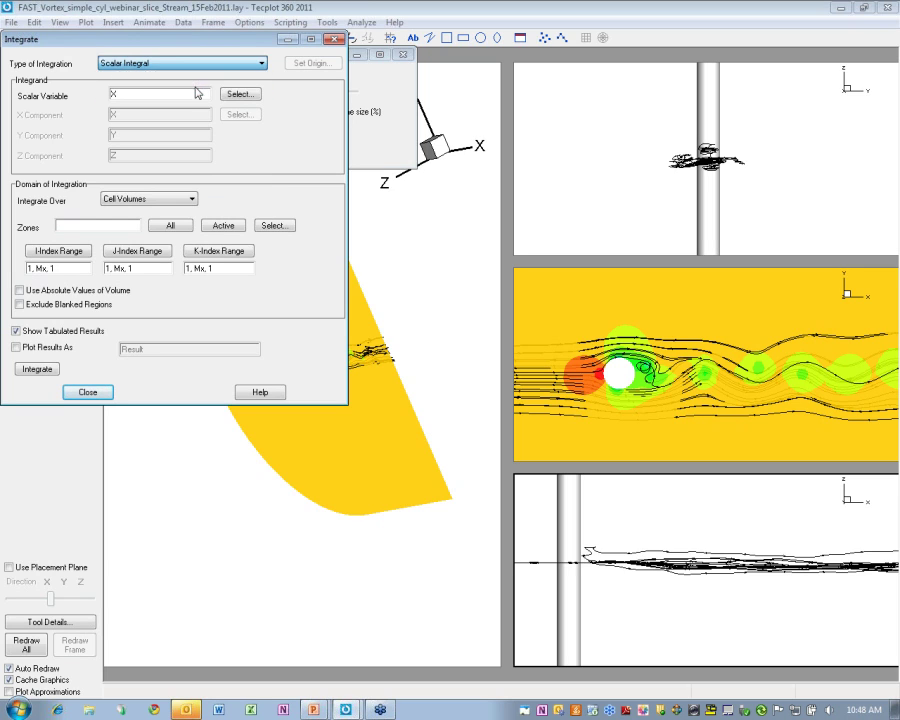
pyautogui.click(234, 96)
pyautogui.click(420, 362)
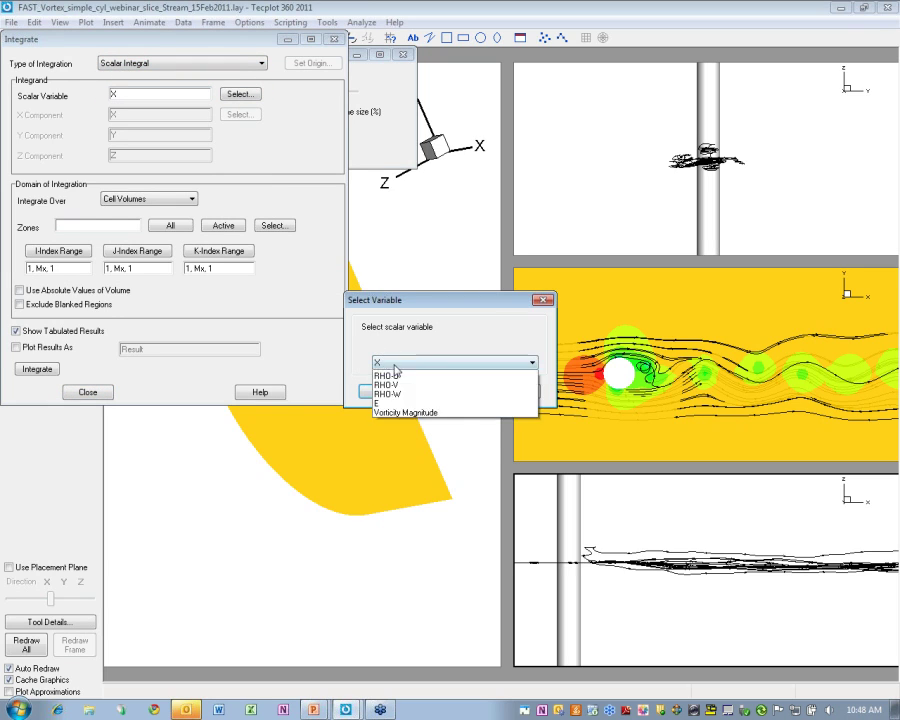
pyautogui.click(401, 449)
pyautogui.click(450, 365)
pyautogui.click(410, 402)
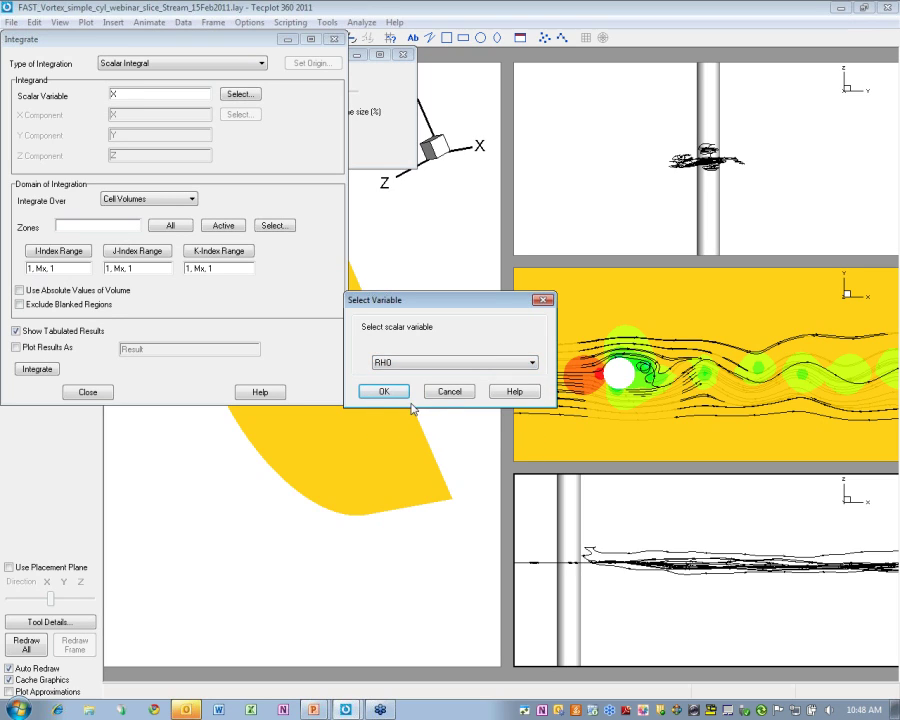
pyautogui.click(400, 391)
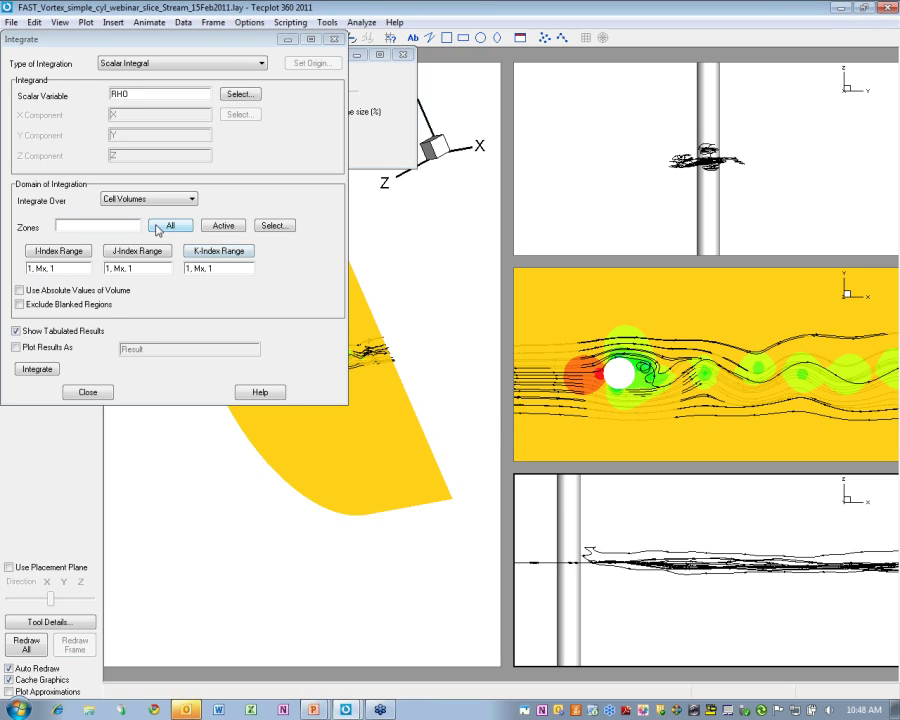
# Select the Iso: C=1000 zones, 715-765, as the domain of integration.
pyautogui.click(274, 226)
pyautogui.moveTo(137, 125); pyautogui.dragTo(85, 133)
pyautogui.scroll(4, 85, 133)
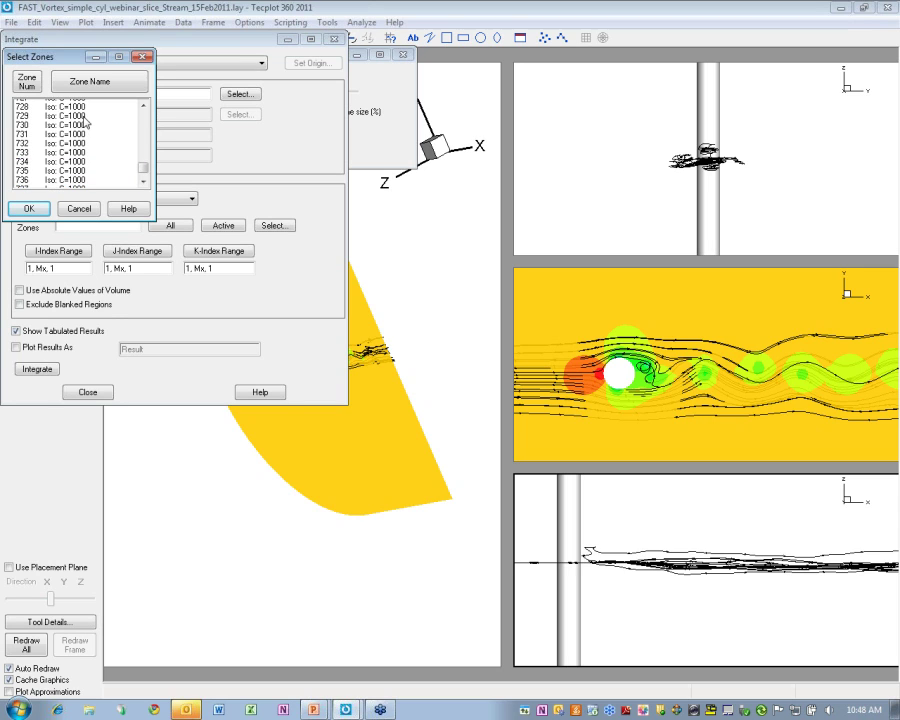
pyautogui.scroll(2, 92, 132)
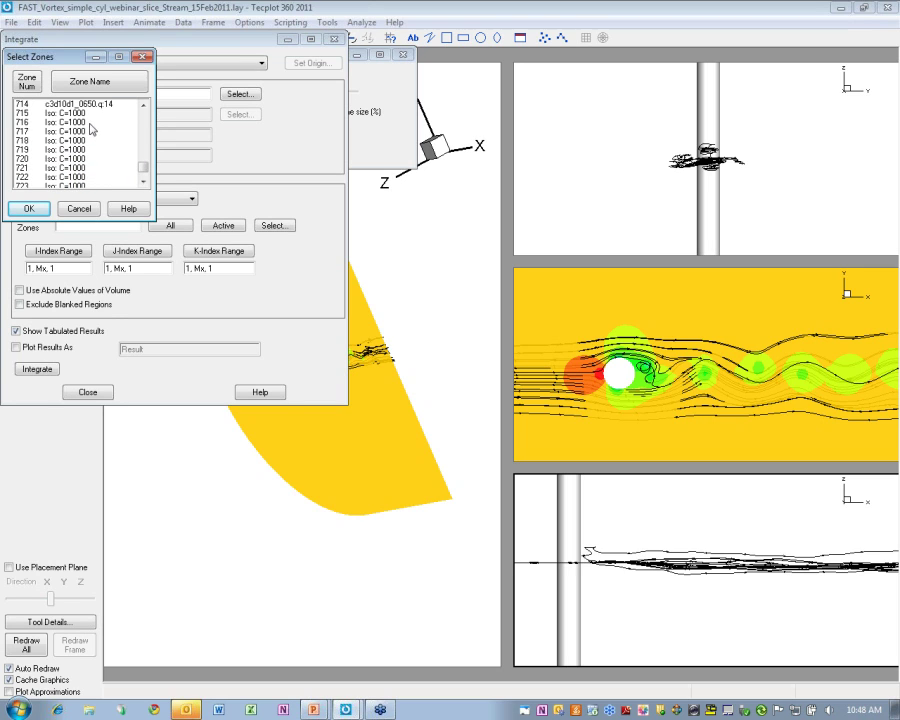
pyautogui.keyDown('shift'); pyautogui.click(122, 115); pyautogui.keyUp('shift')
pyautogui.click(29, 208)
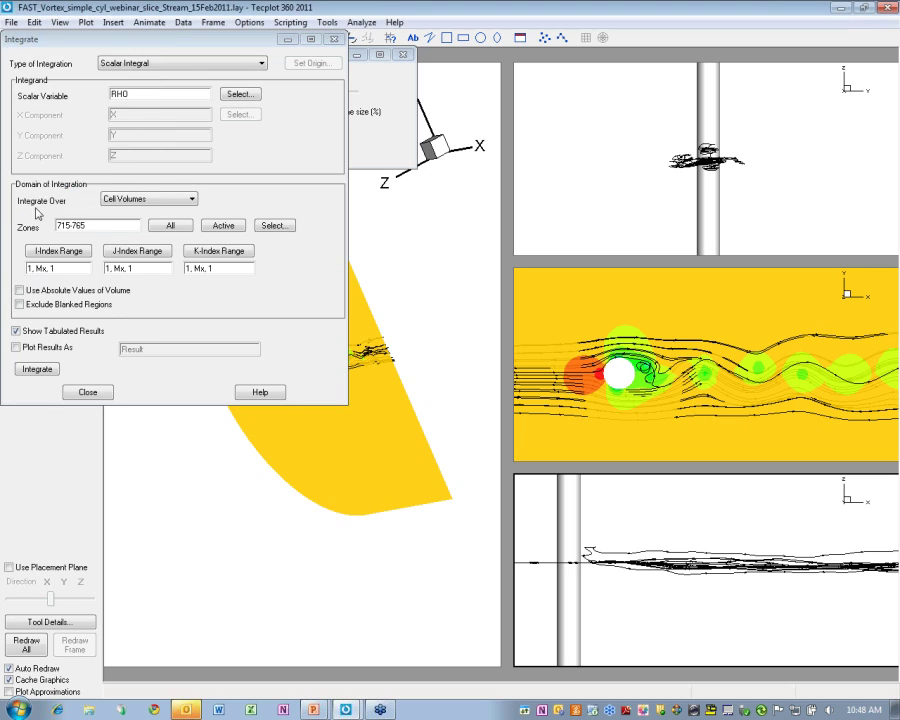
# Run the RHO integration over cell volumes, read the tabulated results through to the total, and close the integration settings.
pyautogui.click(38, 369)
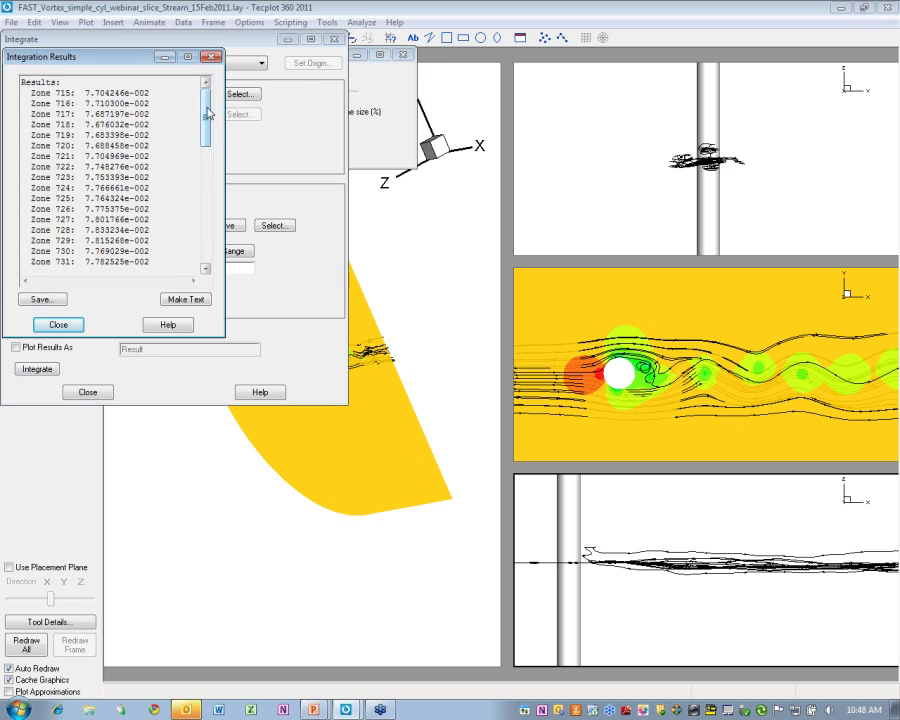
pyautogui.moveTo(205, 113); pyautogui.dragTo(189, 233)
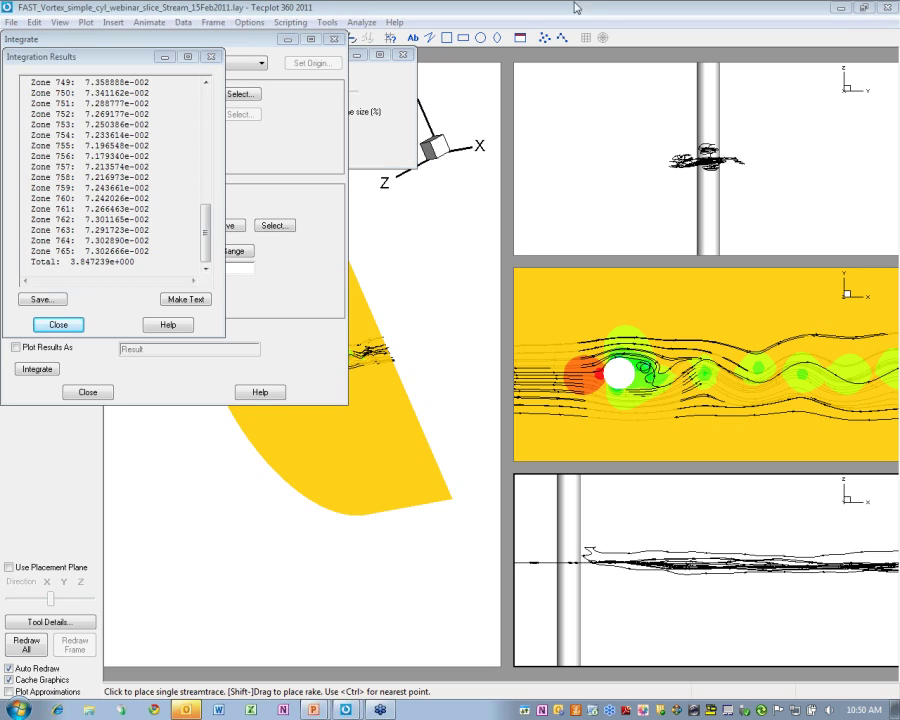
pyautogui.click(341, 175)
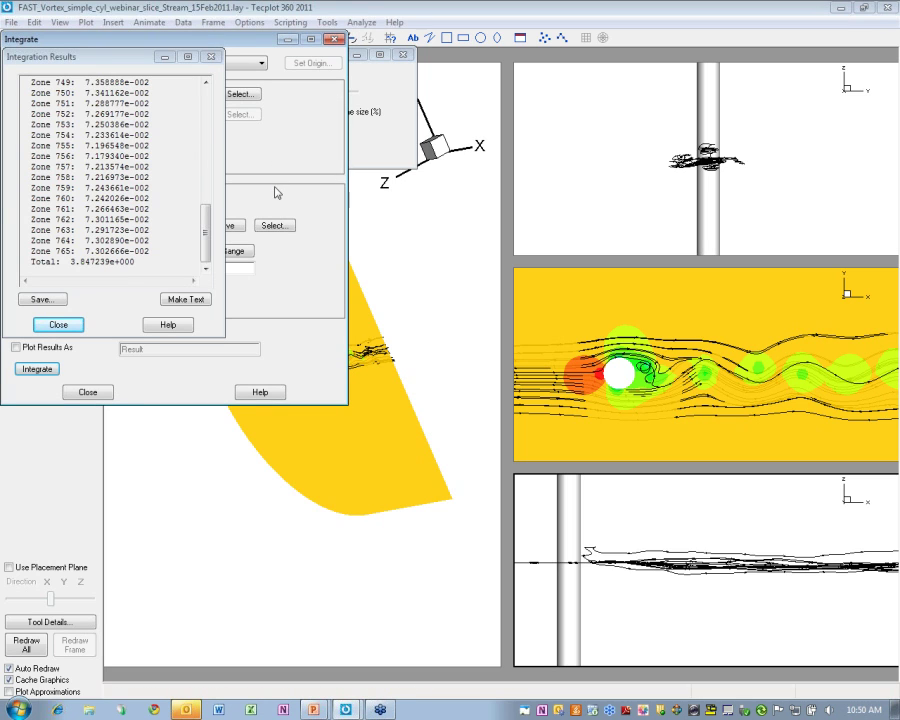
pyautogui.moveTo(97, 52); pyautogui.dragTo(355, 309)
pyautogui.press('Escape')
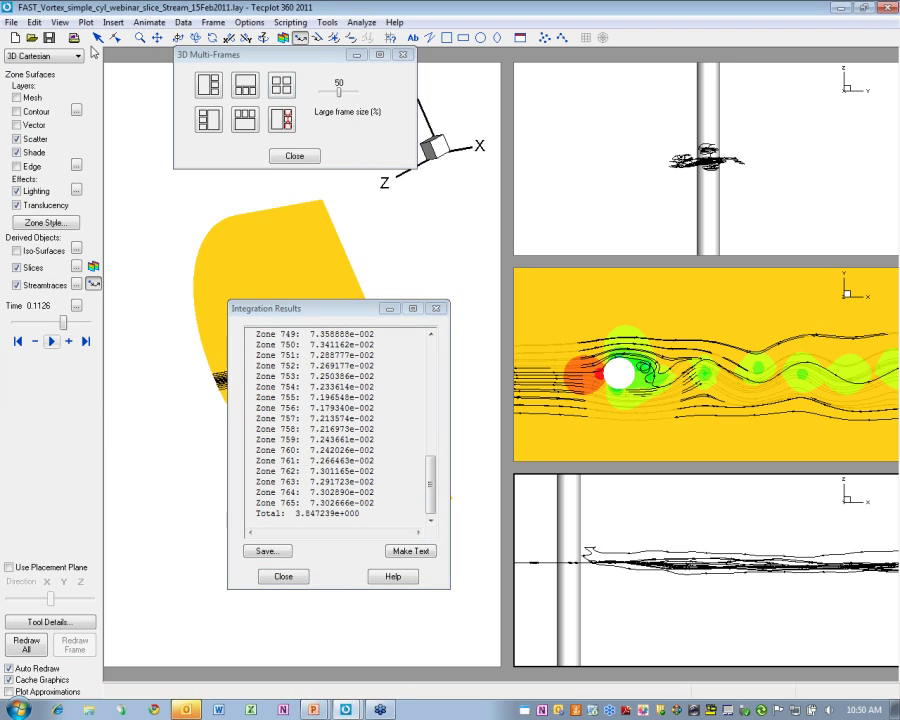
# Examine the available export formats for the active frame and cancel the export.
pyautogui.click(36, 21)
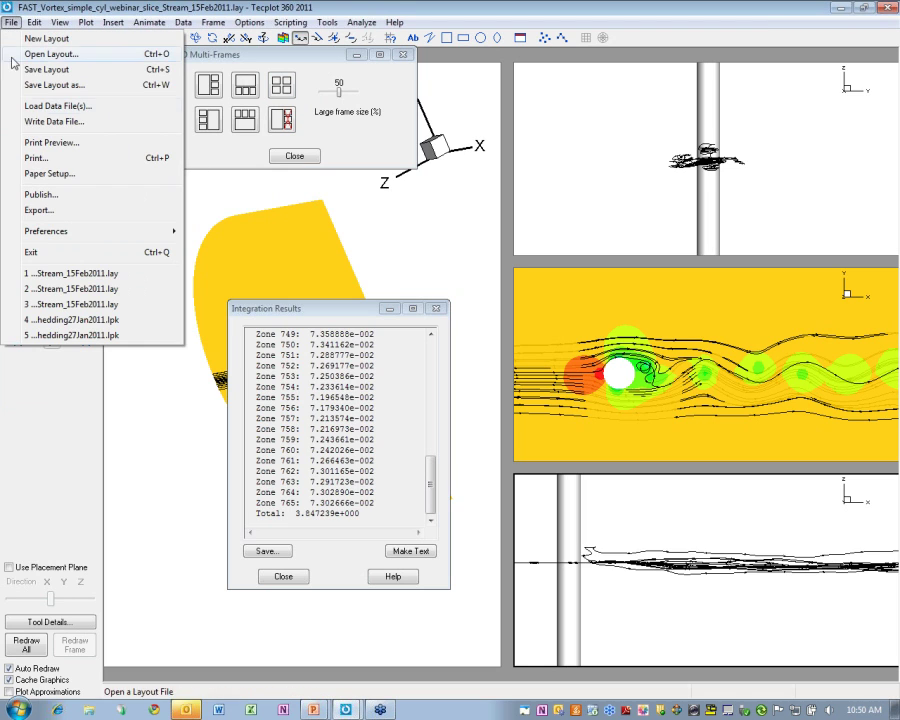
pyautogui.click(50, 262)
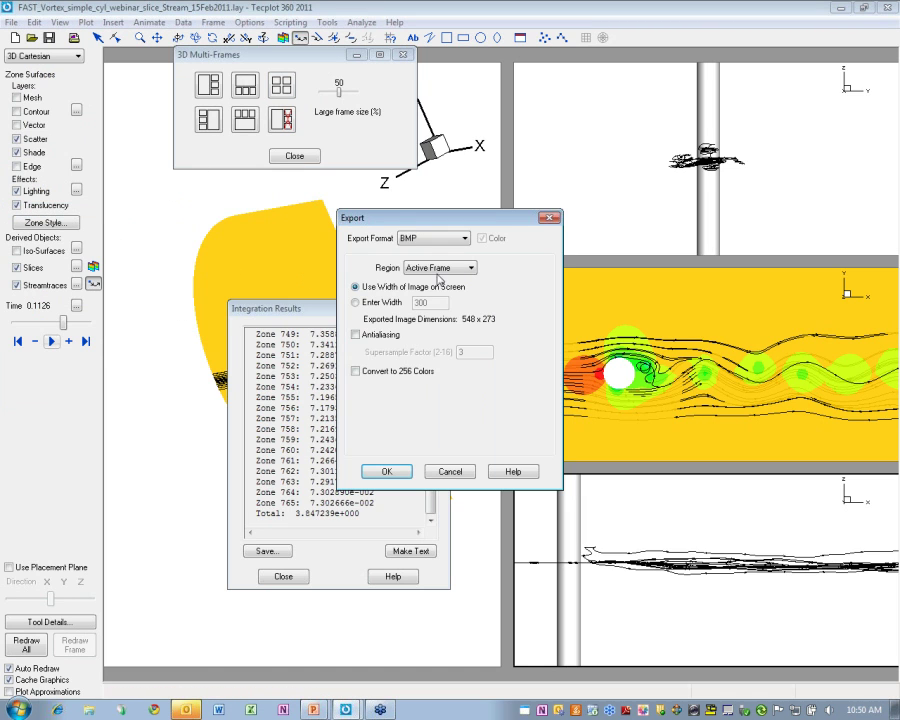
pyautogui.click(460, 238)
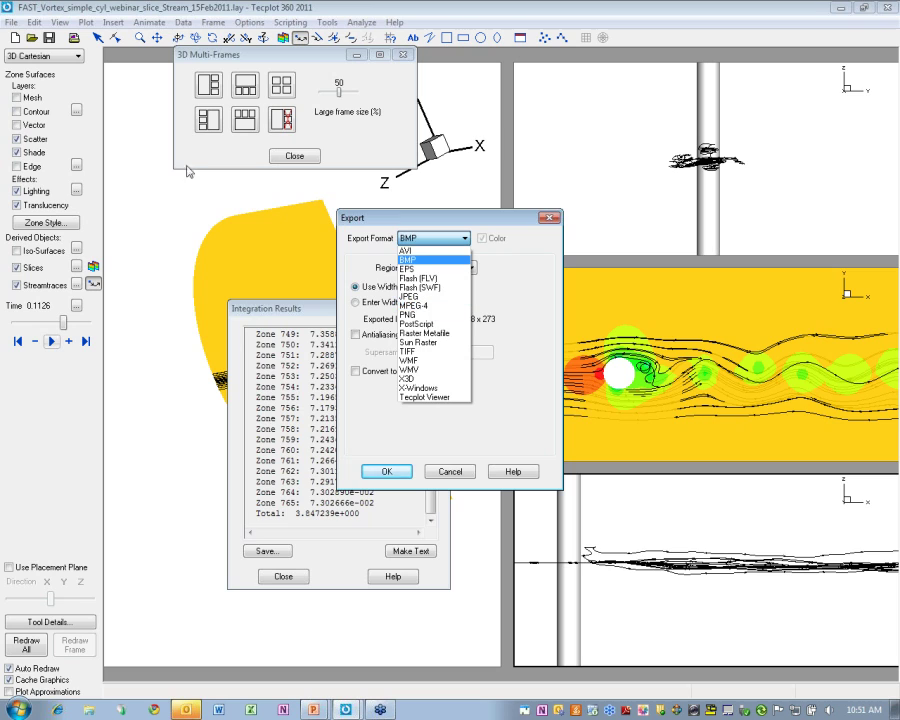
pyautogui.click(333, 330)
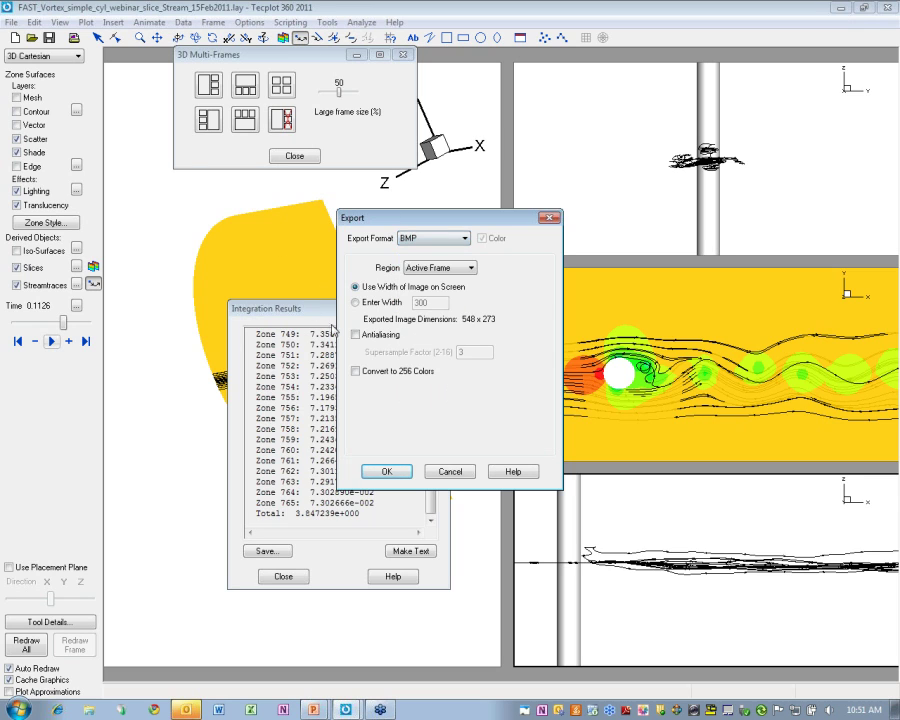
pyautogui.click(436, 472)
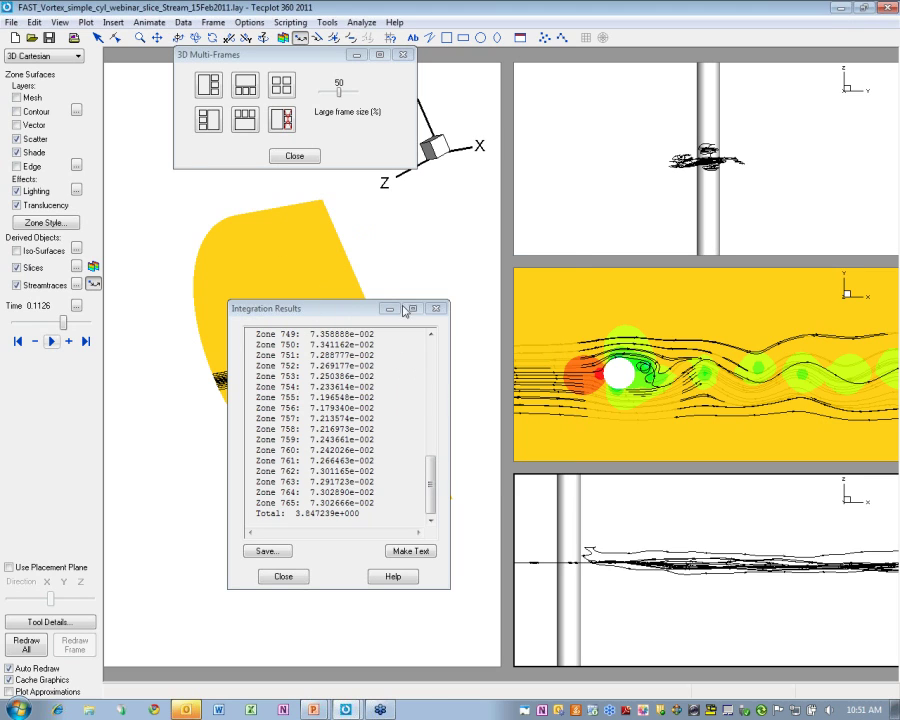
# Reopen the integration settings and change the type of integration to Average for the RHO variable.
pyautogui.click(361, 22)
pyautogui.click(410, 168)
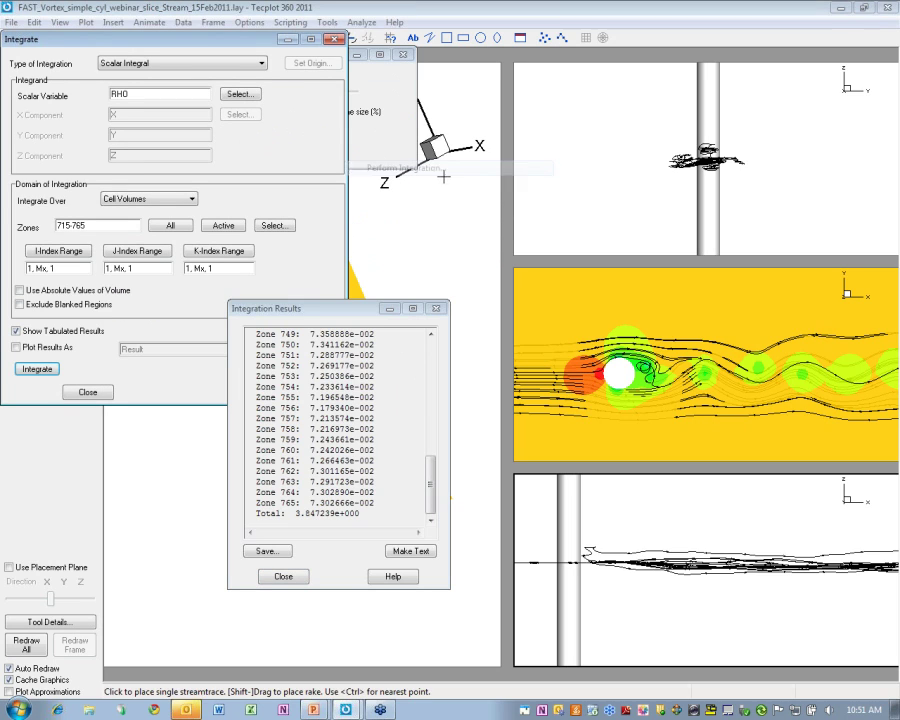
pyautogui.click(180, 64)
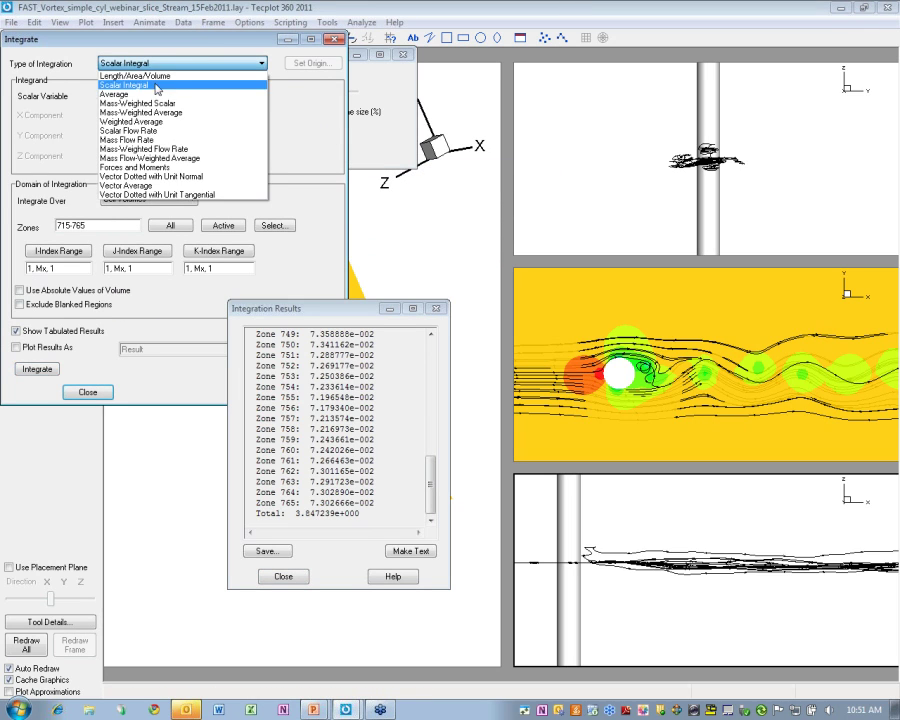
pyautogui.click(112, 91)
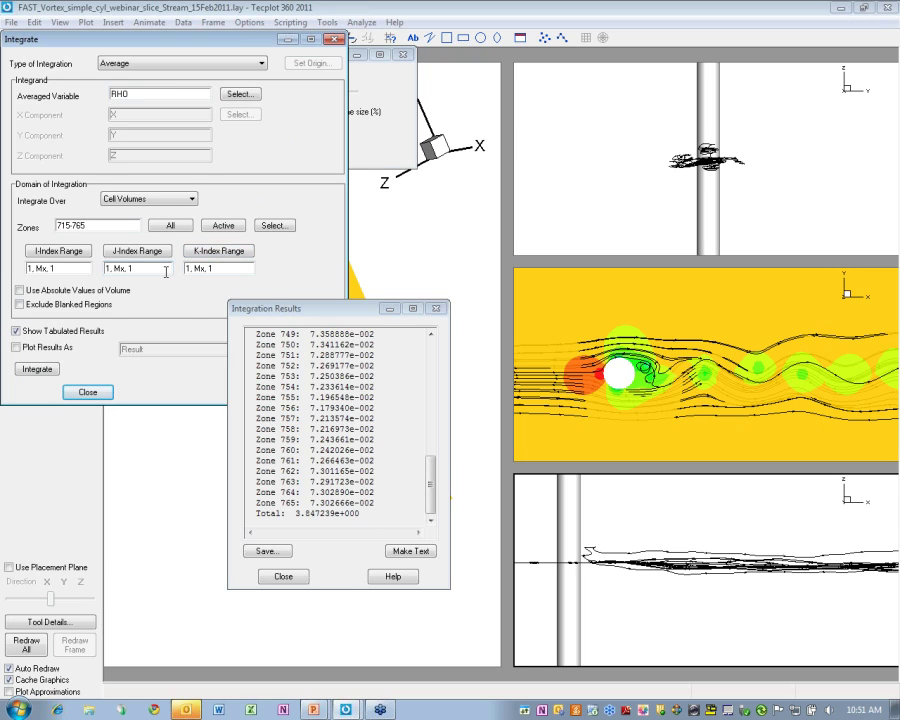
# Run the RHO average over cell volumes of zones 715-765, with the results both tabulated and plotted as Result.
pyautogui.click(33, 350)
pyautogui.click(37, 369)
pyautogui.moveTo(296, 307); pyautogui.dragTo(387, 321)
pyautogui.click(37, 369)
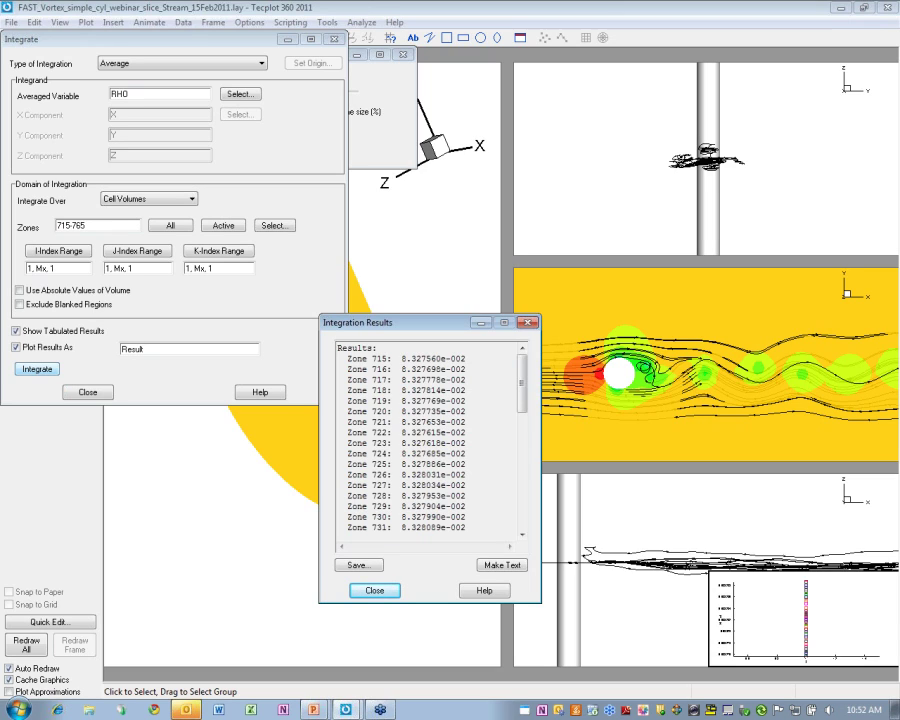
pyautogui.click(328, 22)
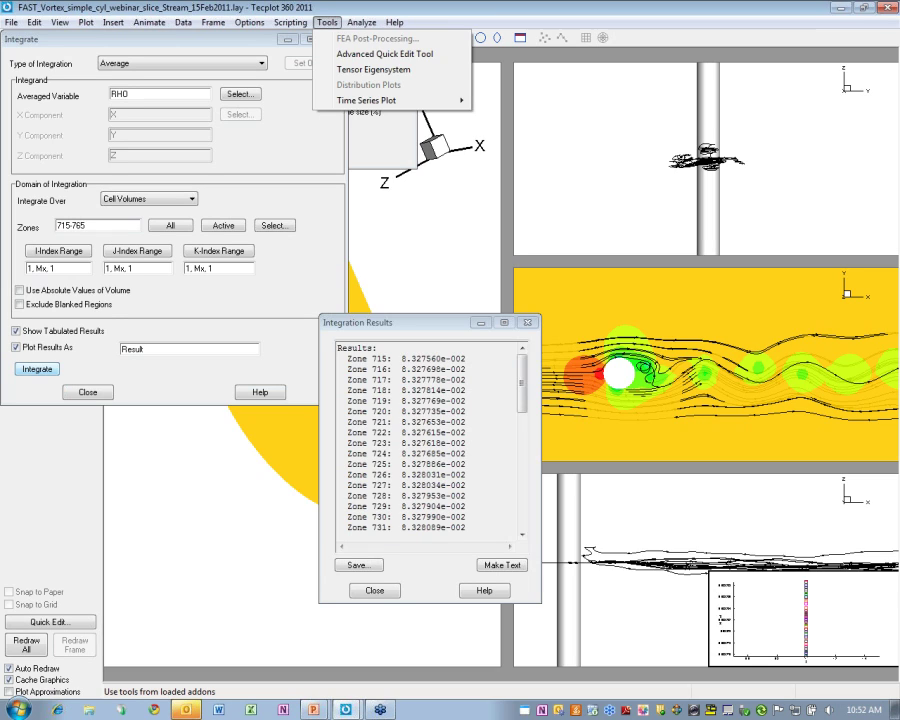
pyautogui.press('Escape')
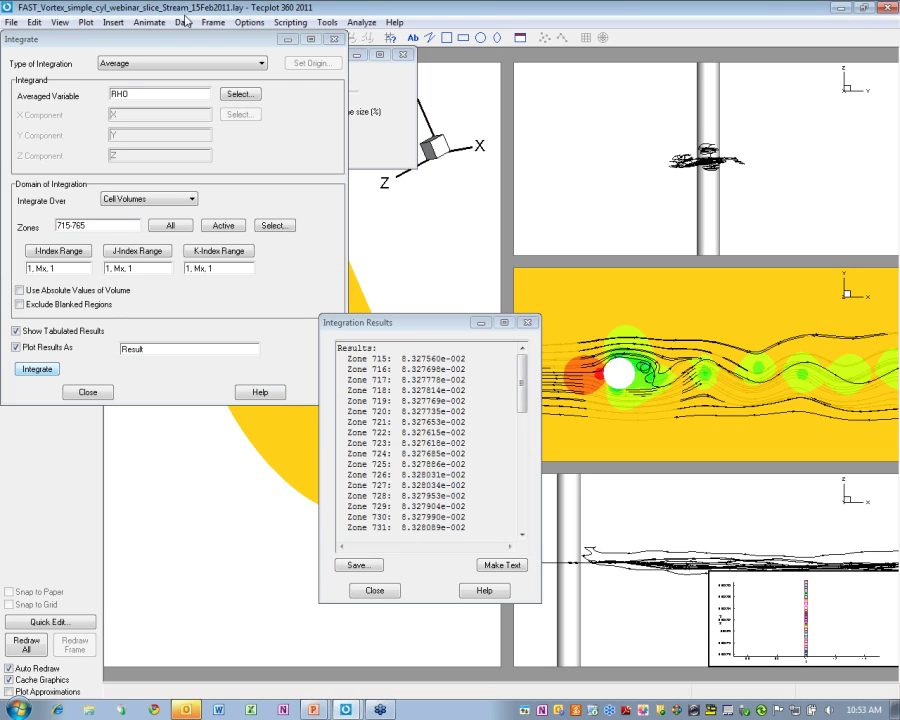
# Activate the frame with the cylinder slice and streamtraces, and open the time strand editor for its zones.
pyautogui.click(185, 24)
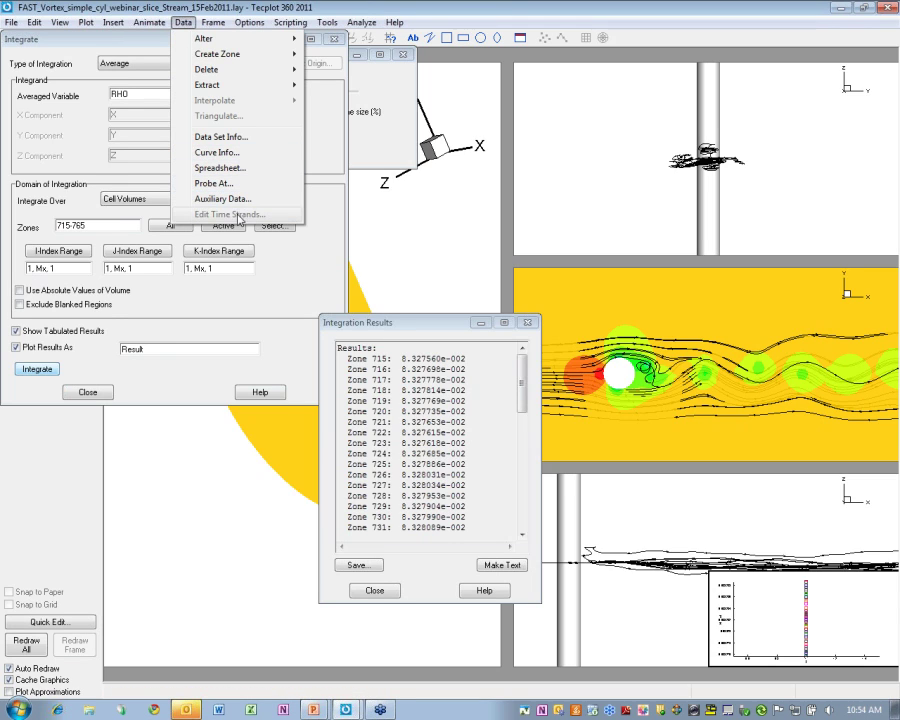
pyautogui.click(150, 152)
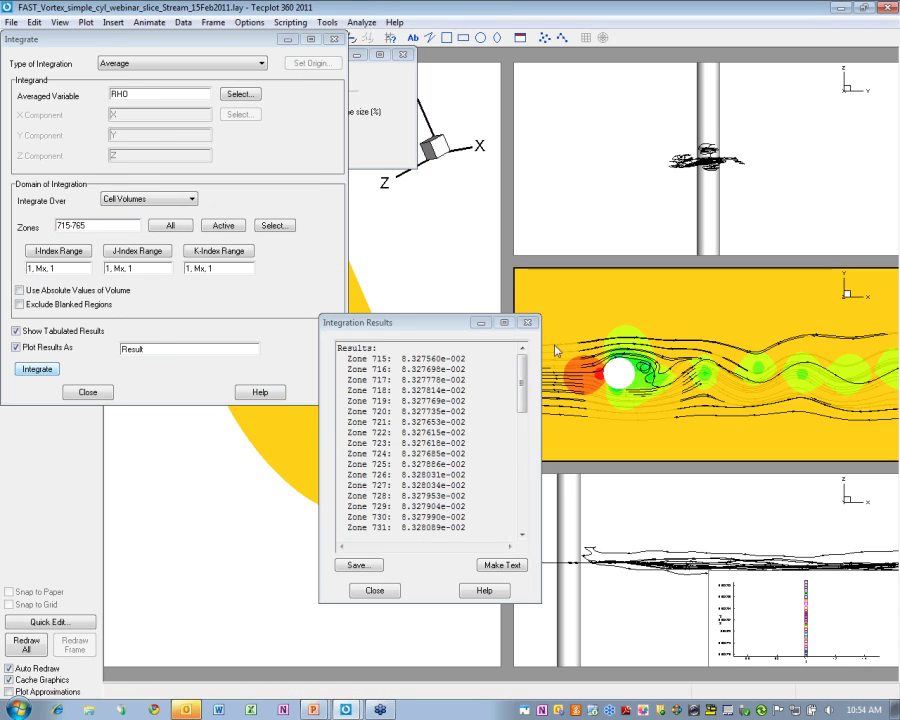
pyautogui.click(158, 21)
pyautogui.moveTo(183, 22)
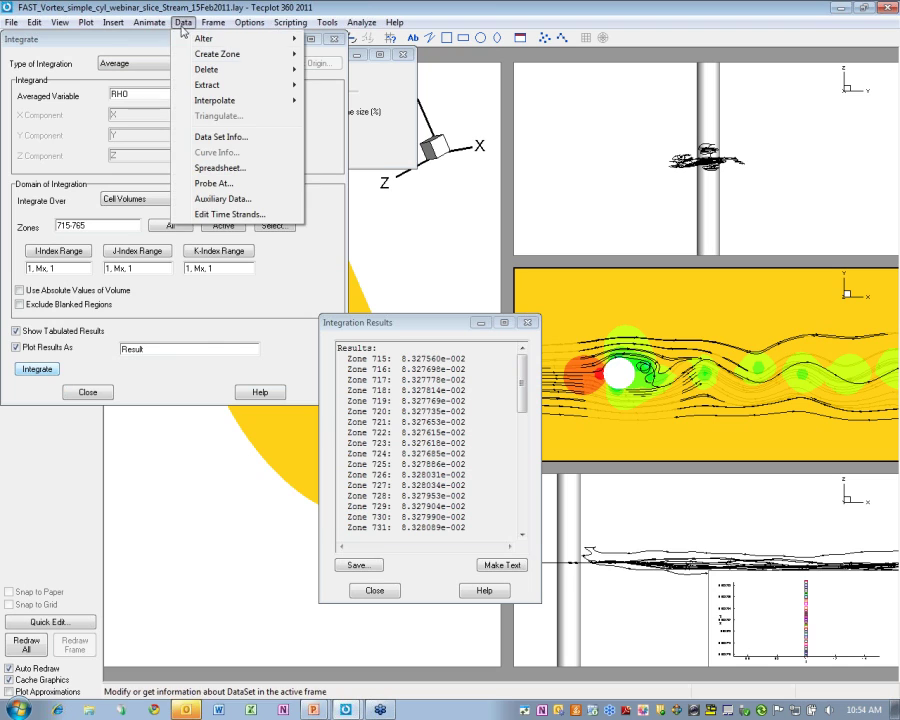
pyautogui.click(251, 221)
pyautogui.moveTo(167, 24); pyautogui.dragTo(406, 151)
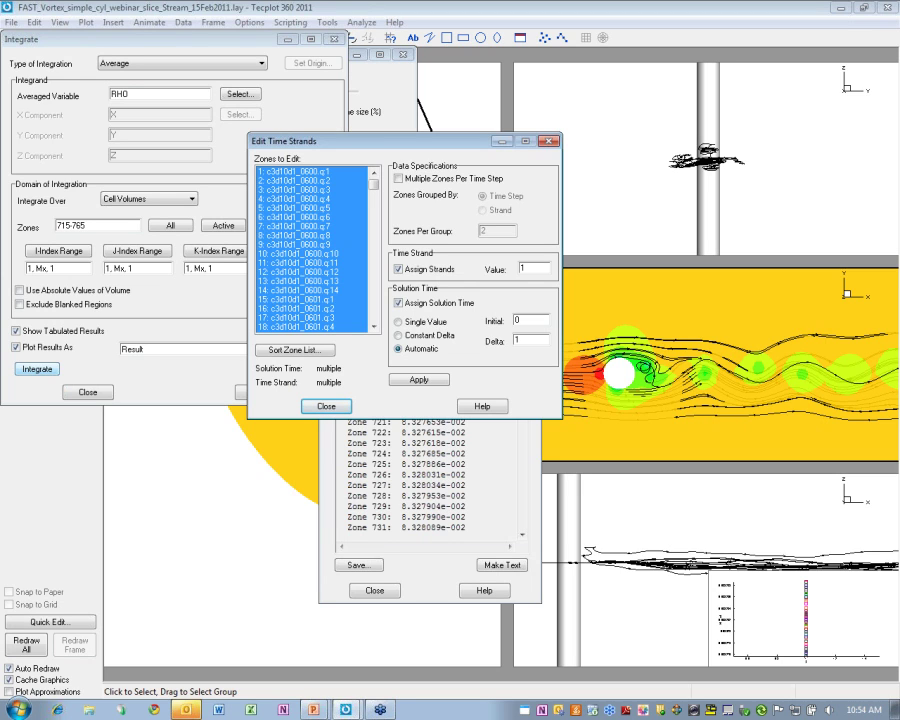
# Open the data import formats and examine the full list of available loaders.
pyautogui.click(10, 22)
pyautogui.click(56, 105)
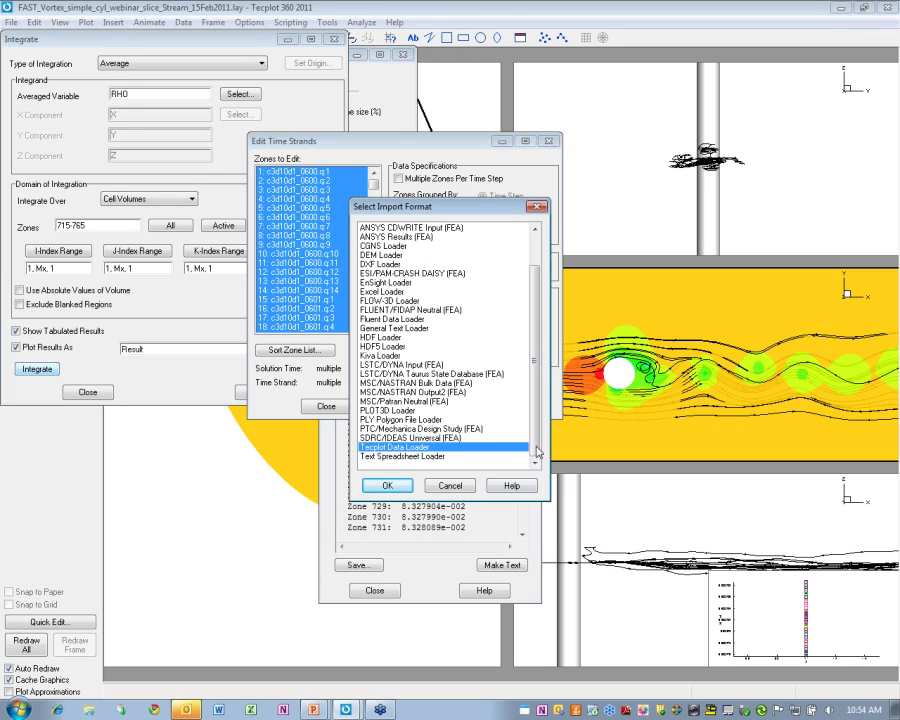
pyautogui.scroll(2, 529, 418)
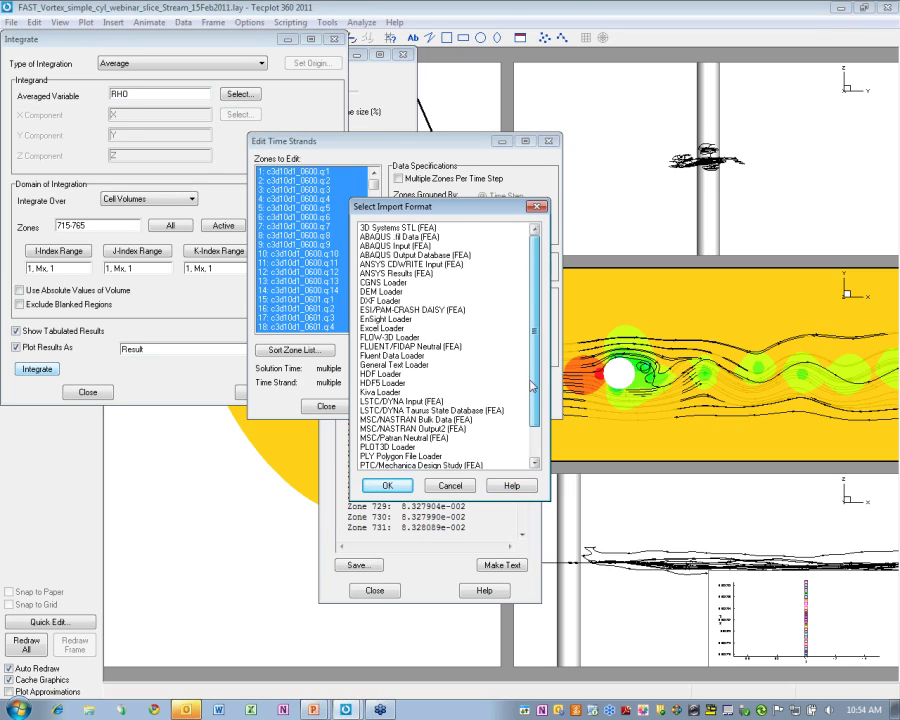
pyautogui.scroll(-1, 531, 400)
pyautogui.scroll(-1, 530, 415)
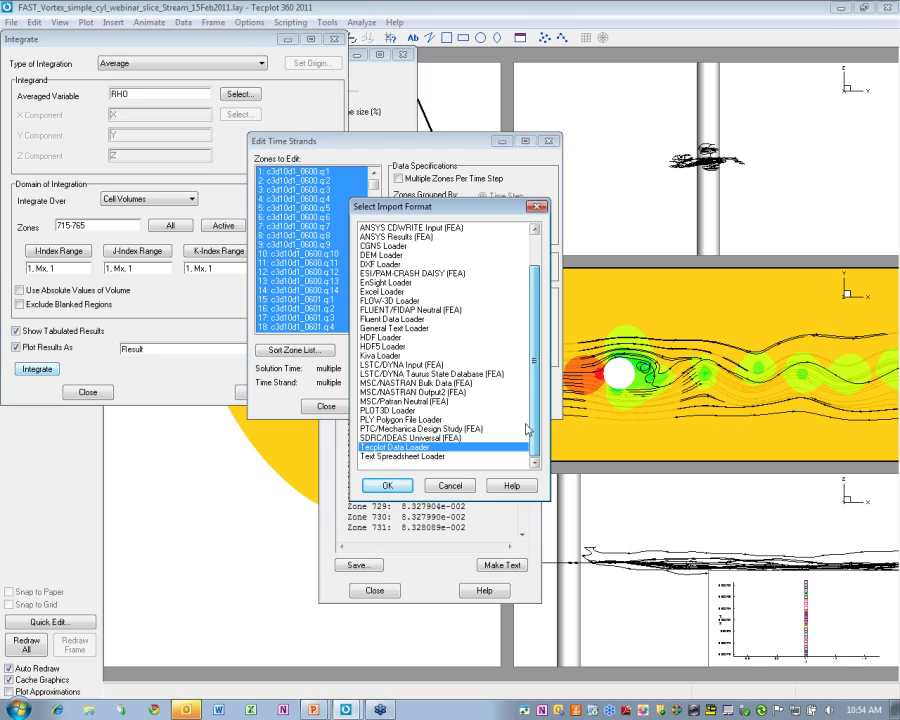